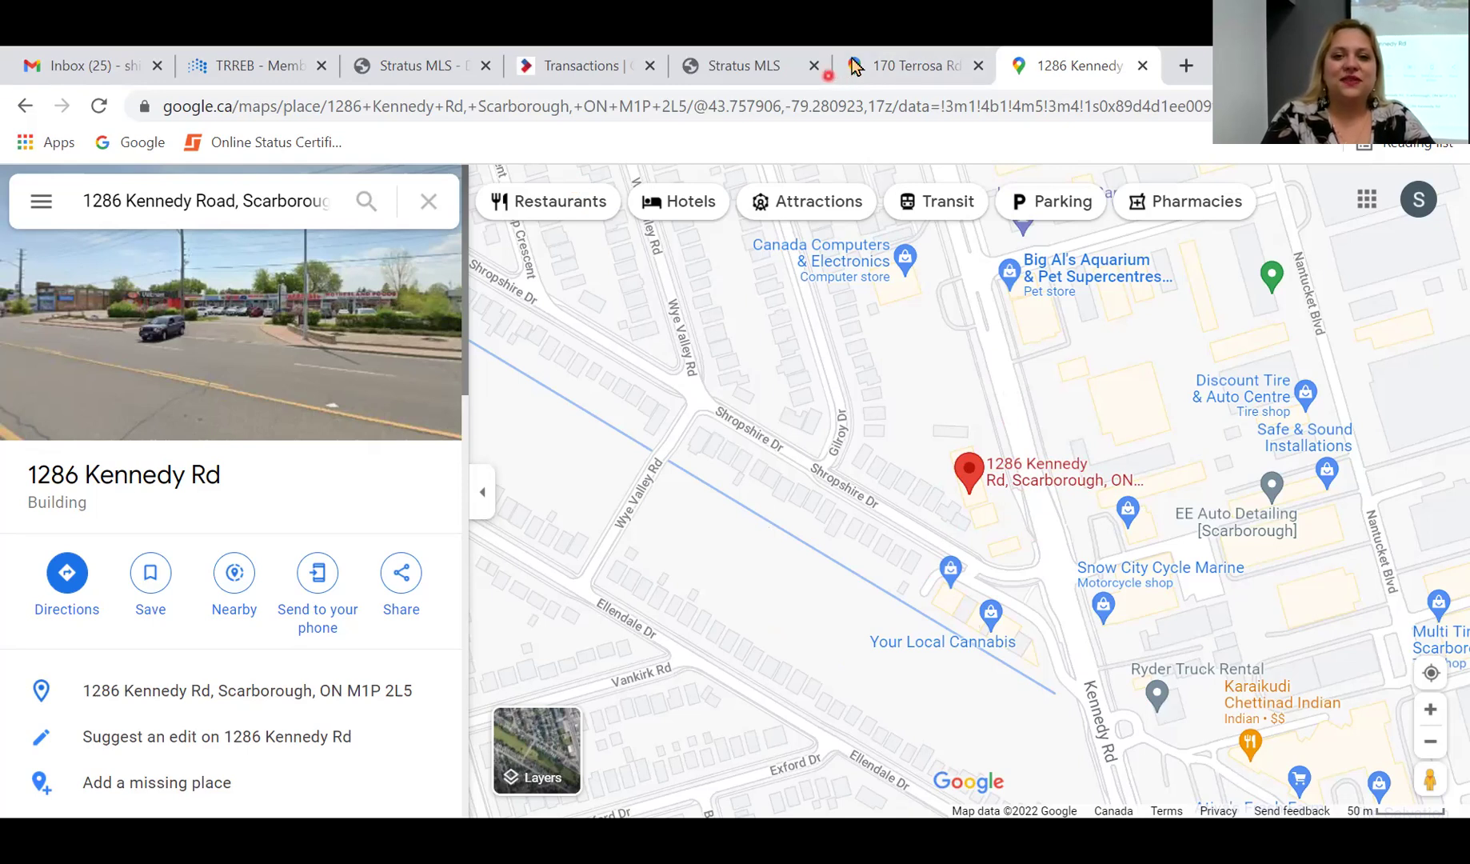
- Switch to the Stratus MLS draft listing for 123 Main St, Toronto
{"action": "left_click", "coordinate": [898, 66]}
{"action": "left_click", "coordinate": [569, 65]}
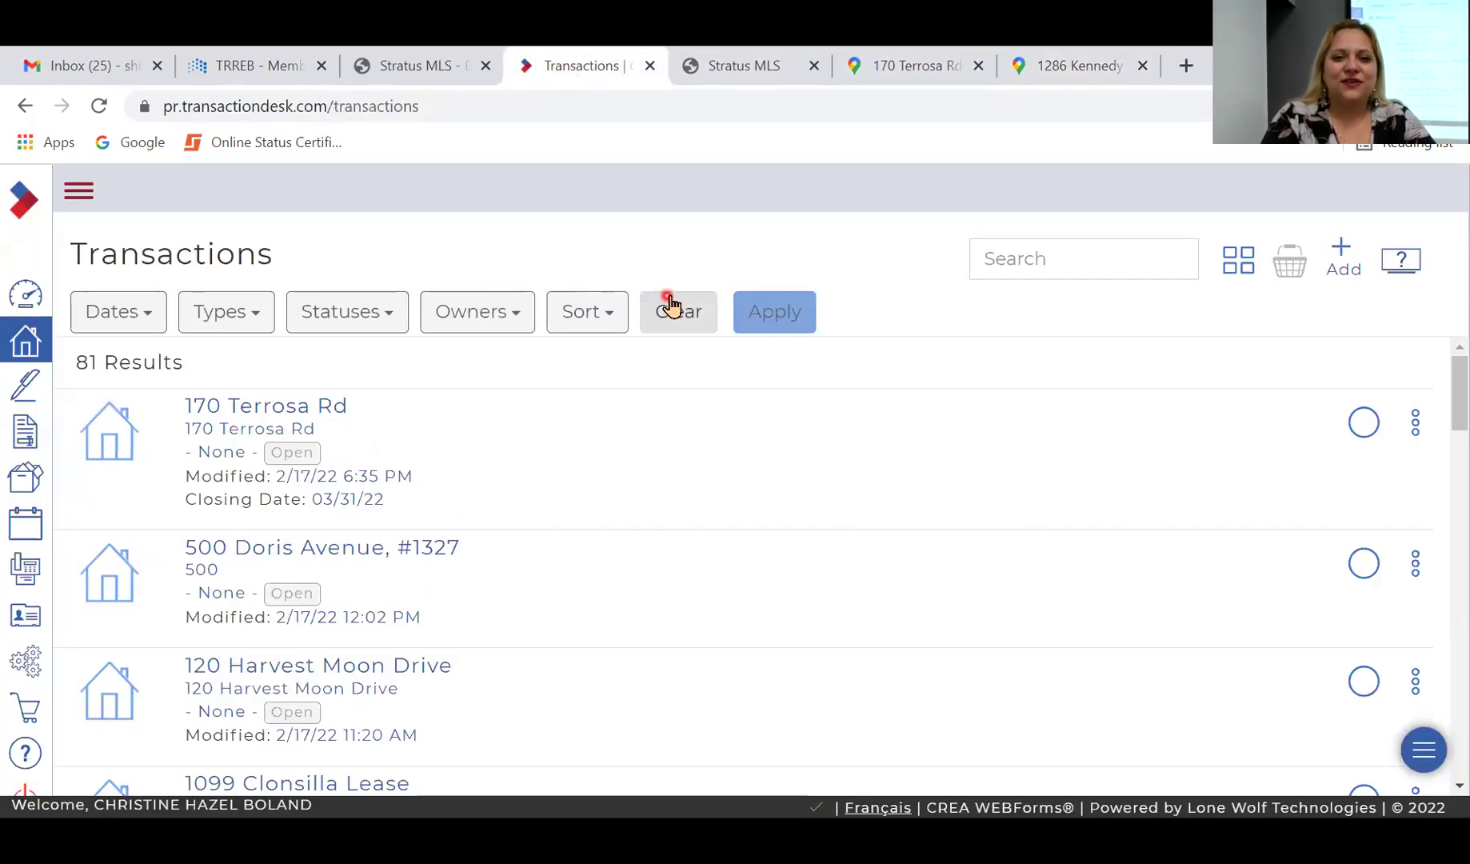
{"action": "left_click", "coordinate": [702, 65]}
{"action": "left_click", "coordinate": [1068, 66]}
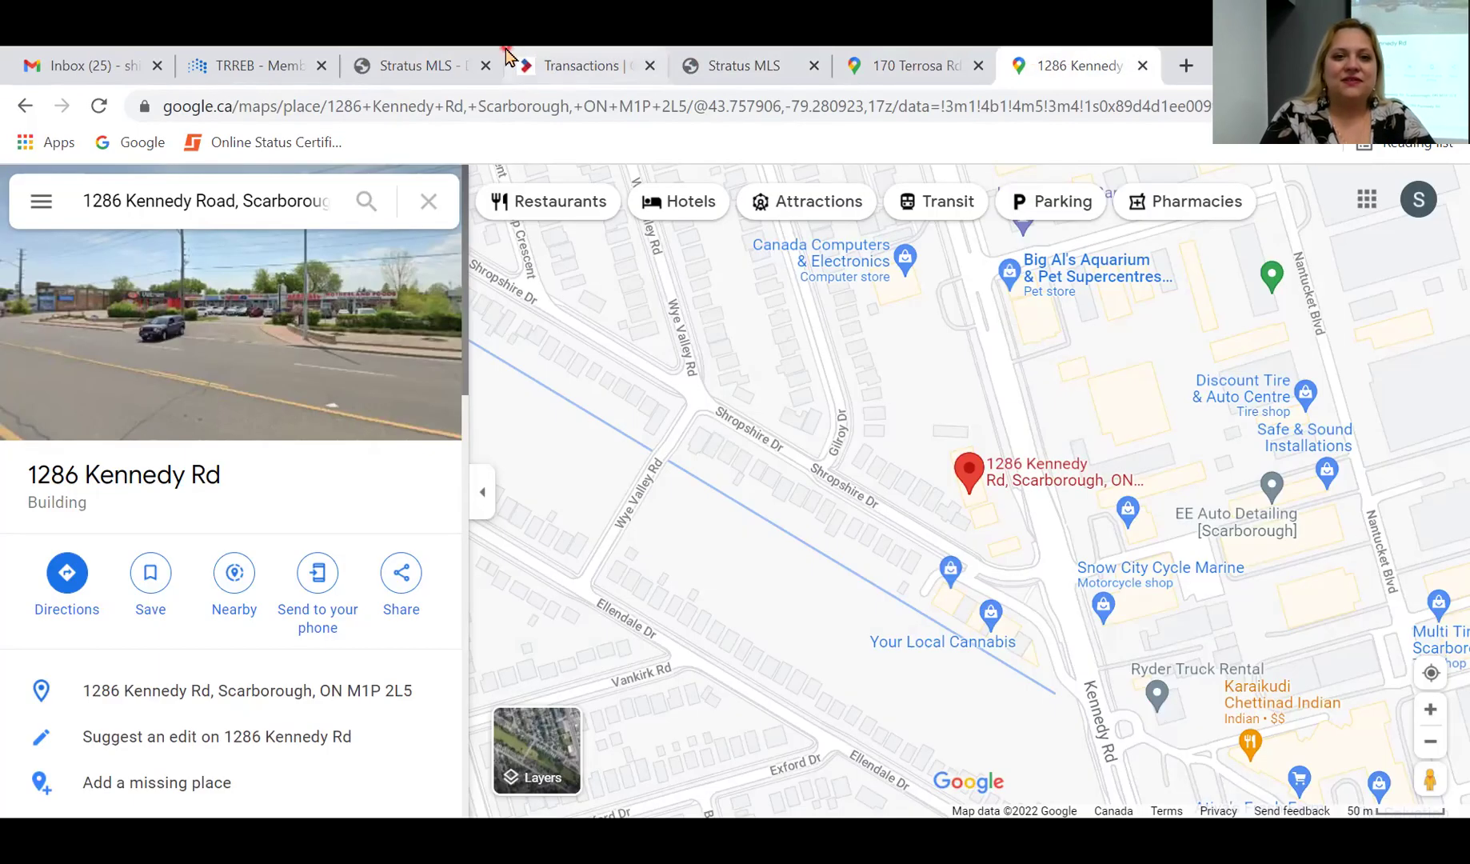
{"action": "left_click", "coordinate": [440, 64]}
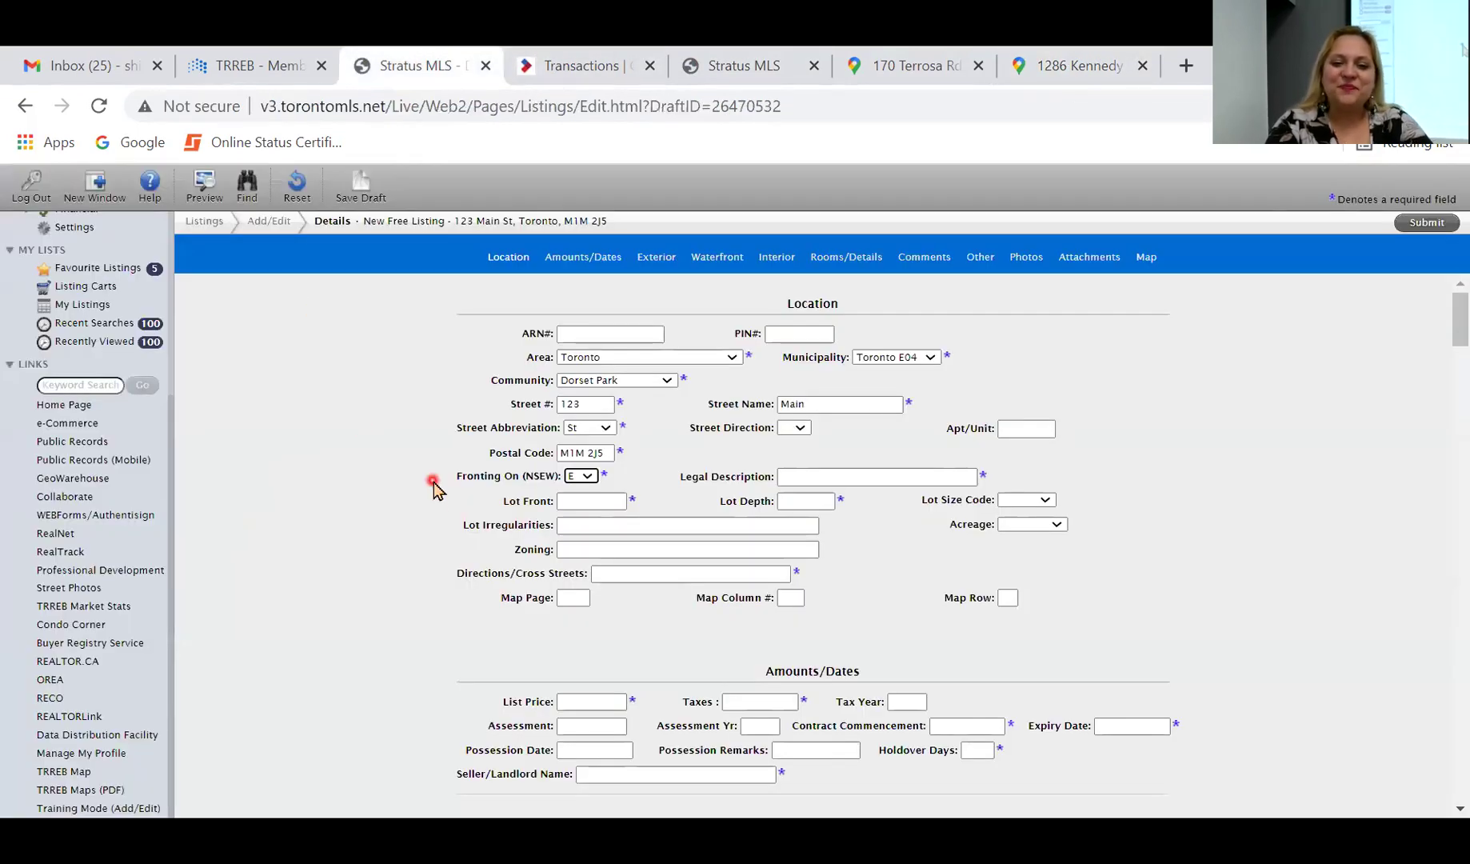
- Examine the Location and Amounts/Dates fields of the listing form, including the legal description, taxes and tax year
{"action": "scroll", "coordinate": [429, 486], "scroll_direction": "down", "scroll_amount": 1}
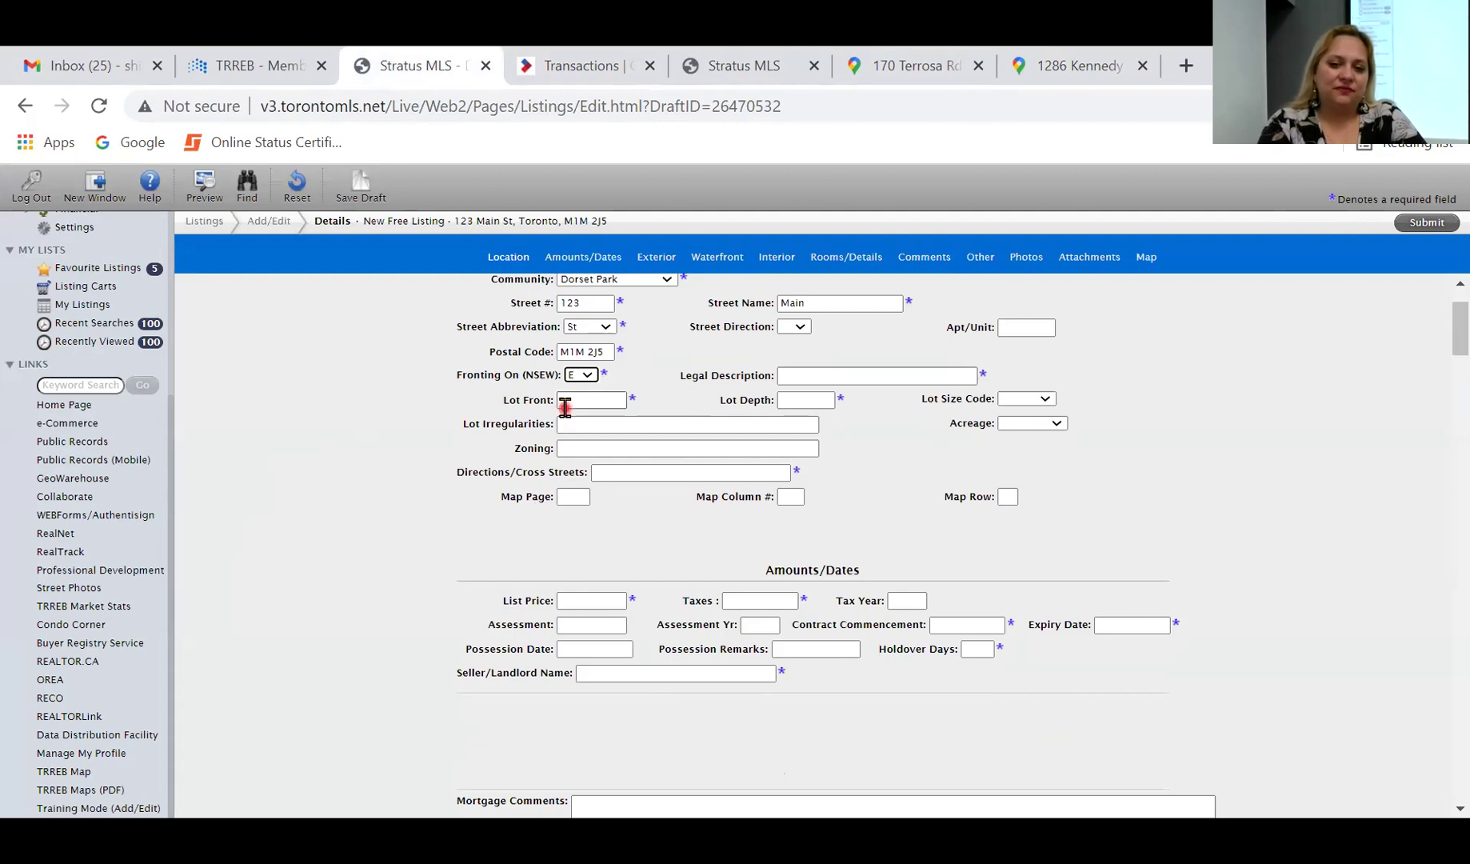
{"action": "left_click", "coordinate": [835, 379]}
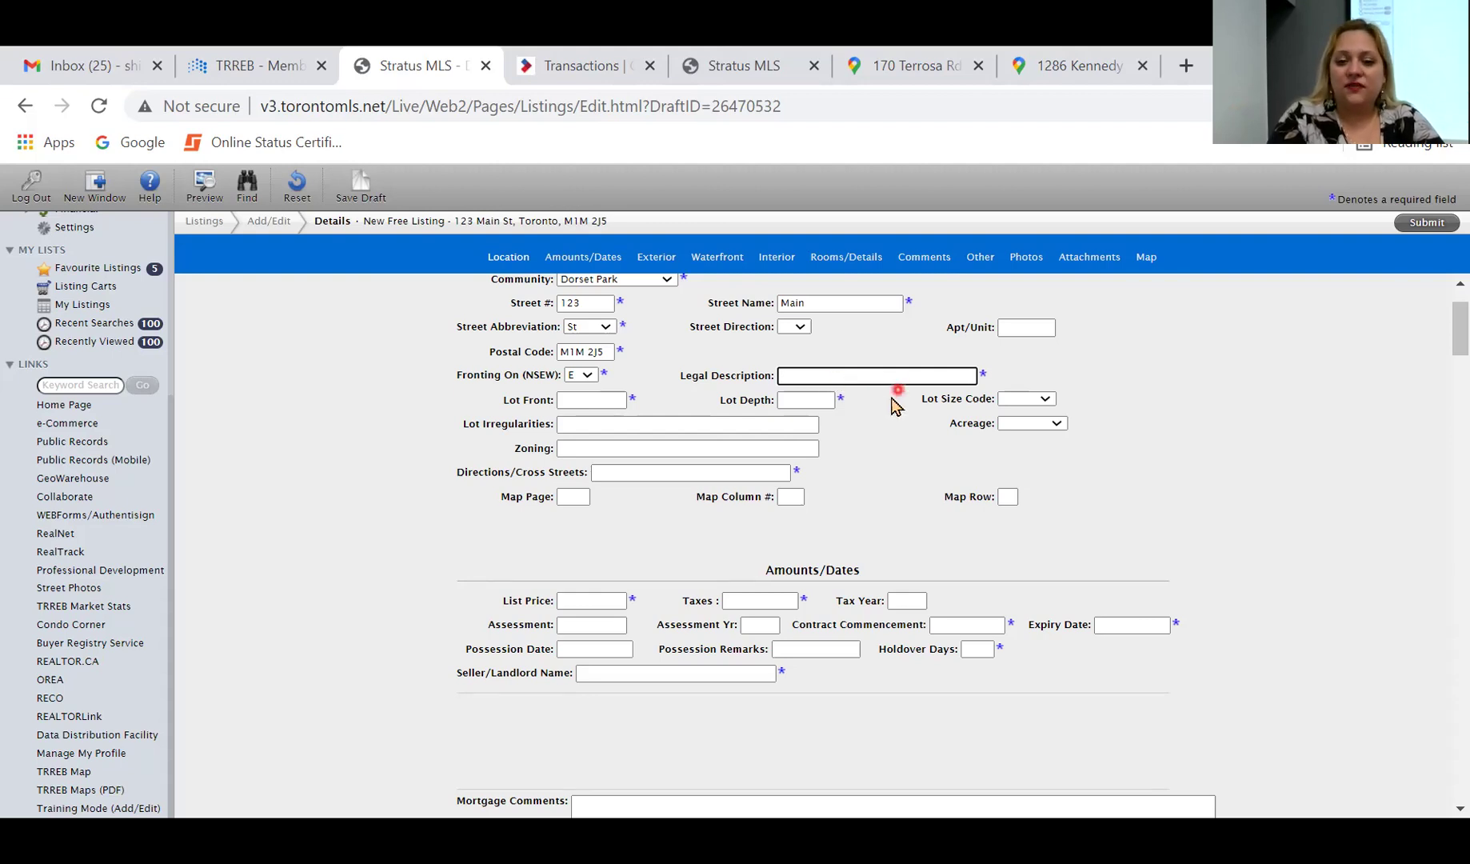
{"action": "scroll", "coordinate": [593, 617], "scroll_direction": "down", "scroll_amount": 5}
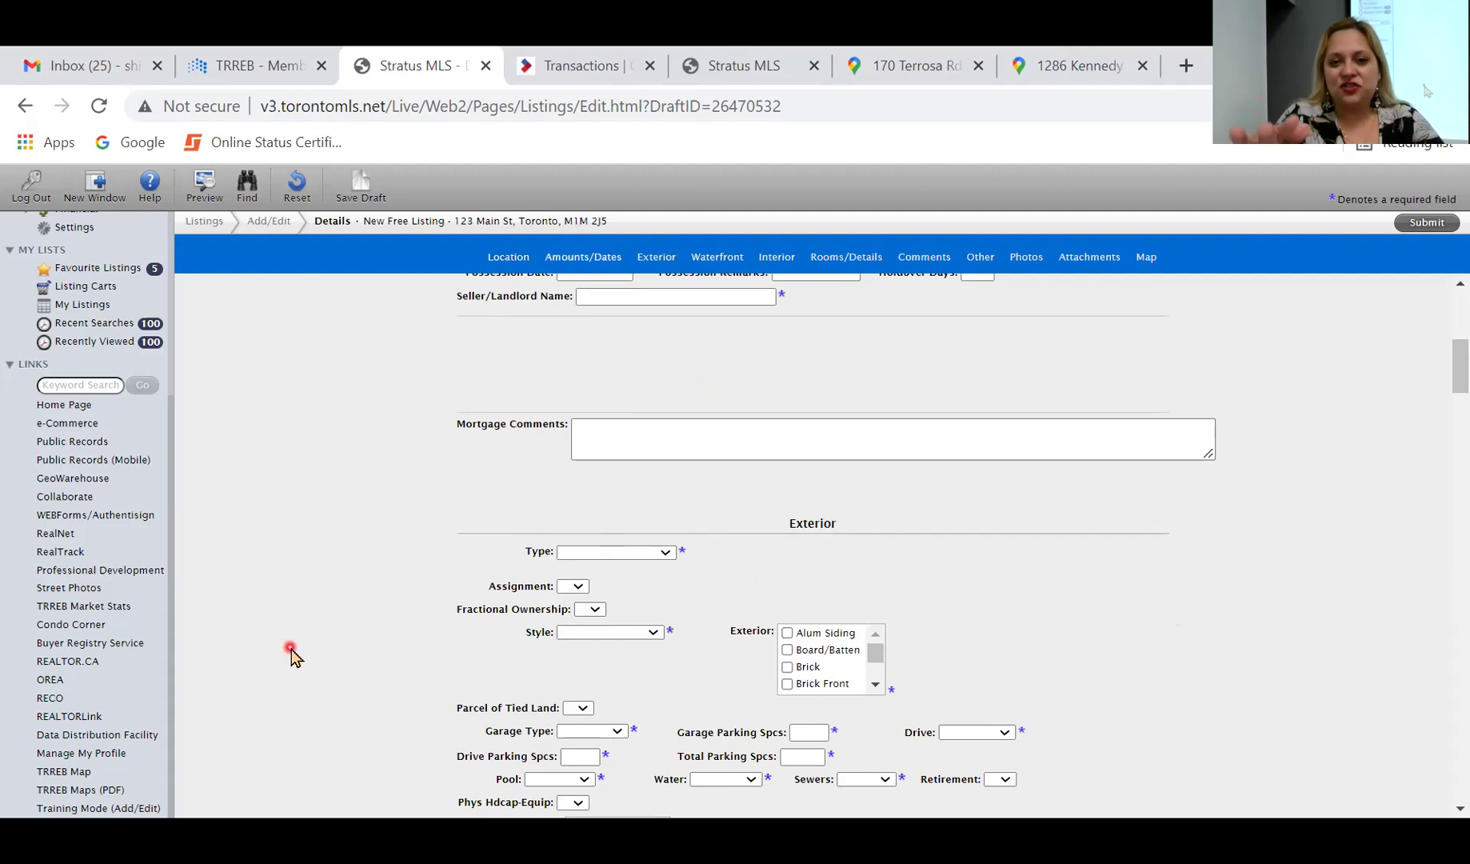
{"action": "scroll", "coordinate": [290, 656], "scroll_direction": "up", "scroll_amount": 6}
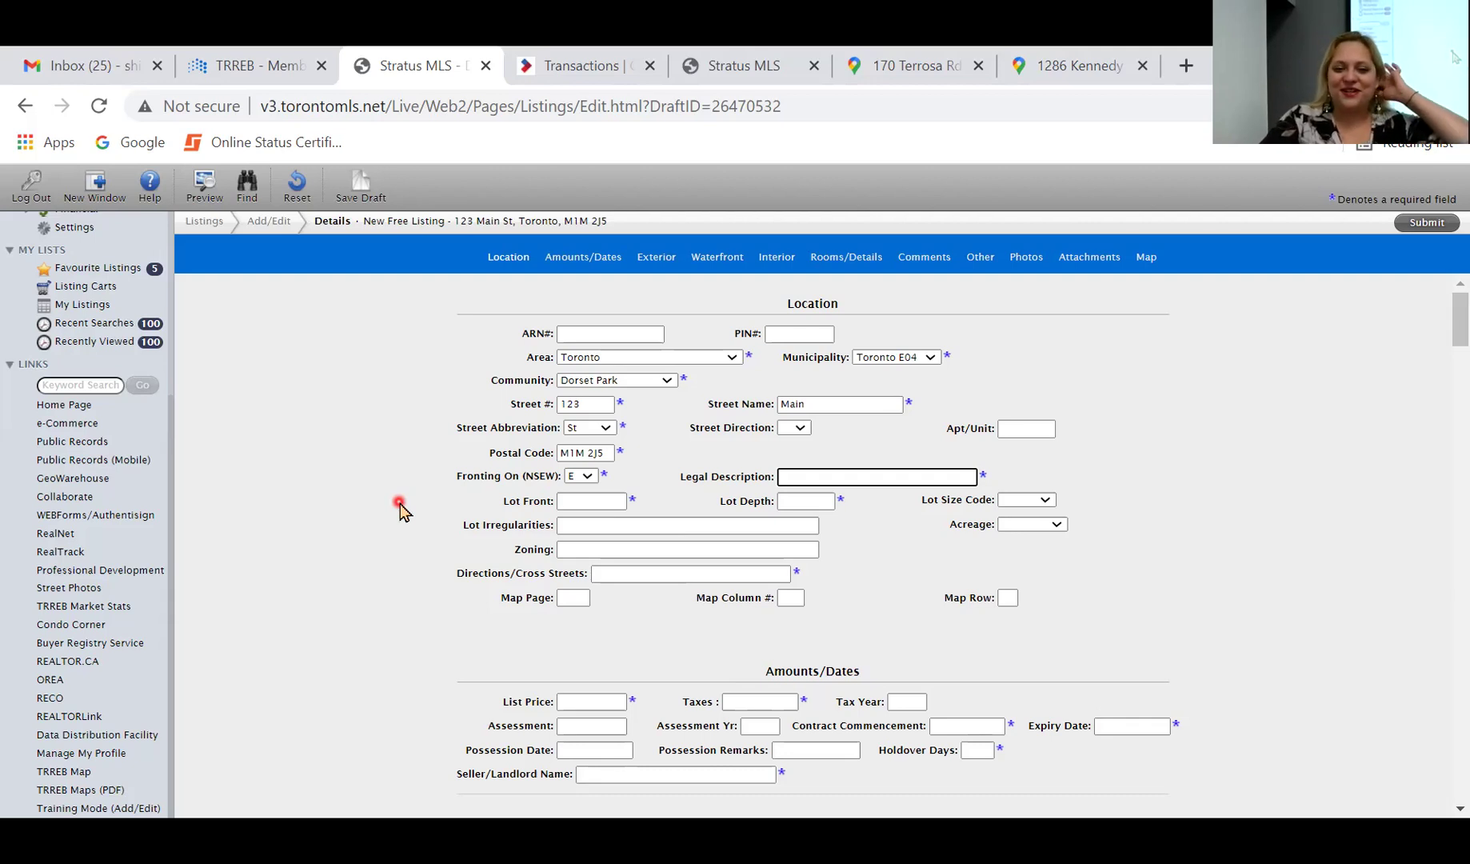
{"action": "scroll", "coordinate": [352, 544], "scroll_direction": "down", "scroll_amount": 3}
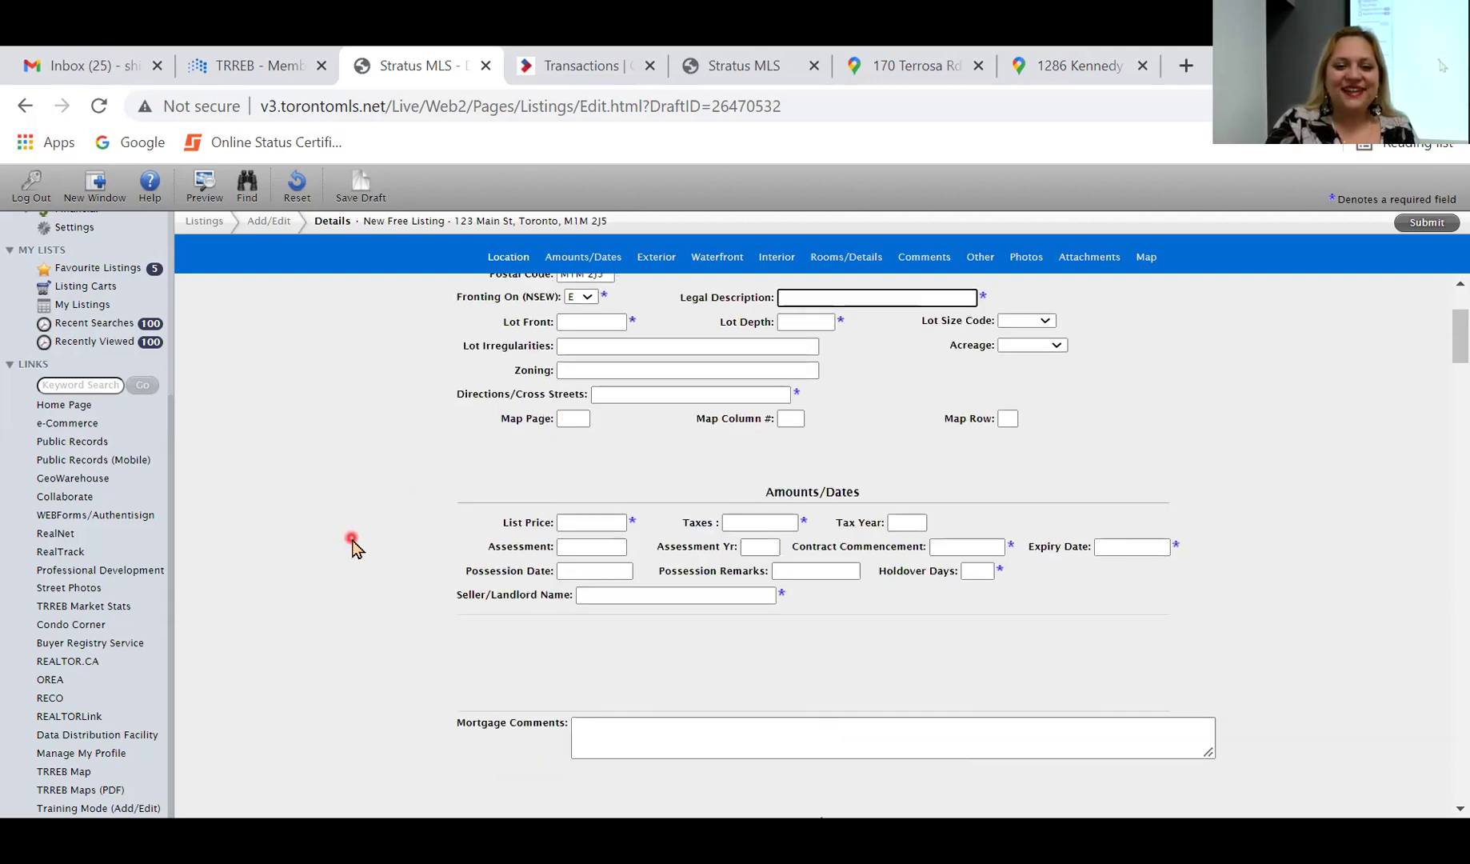
{"action": "scroll", "coordinate": [355, 548], "scroll_direction": "up", "scroll_amount": 1}
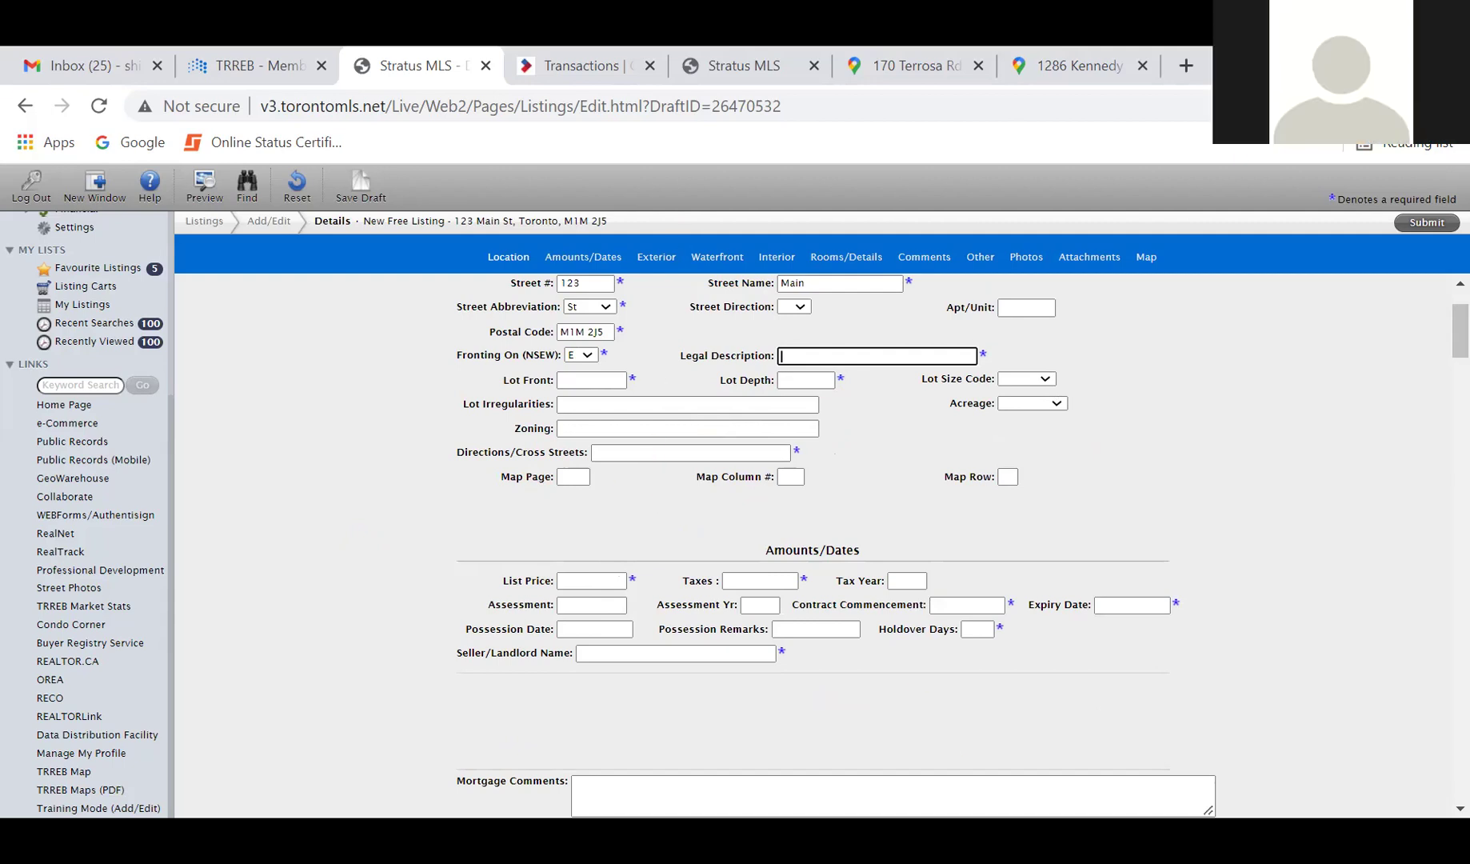
{"action": "left_click", "coordinate": [971, 762]}
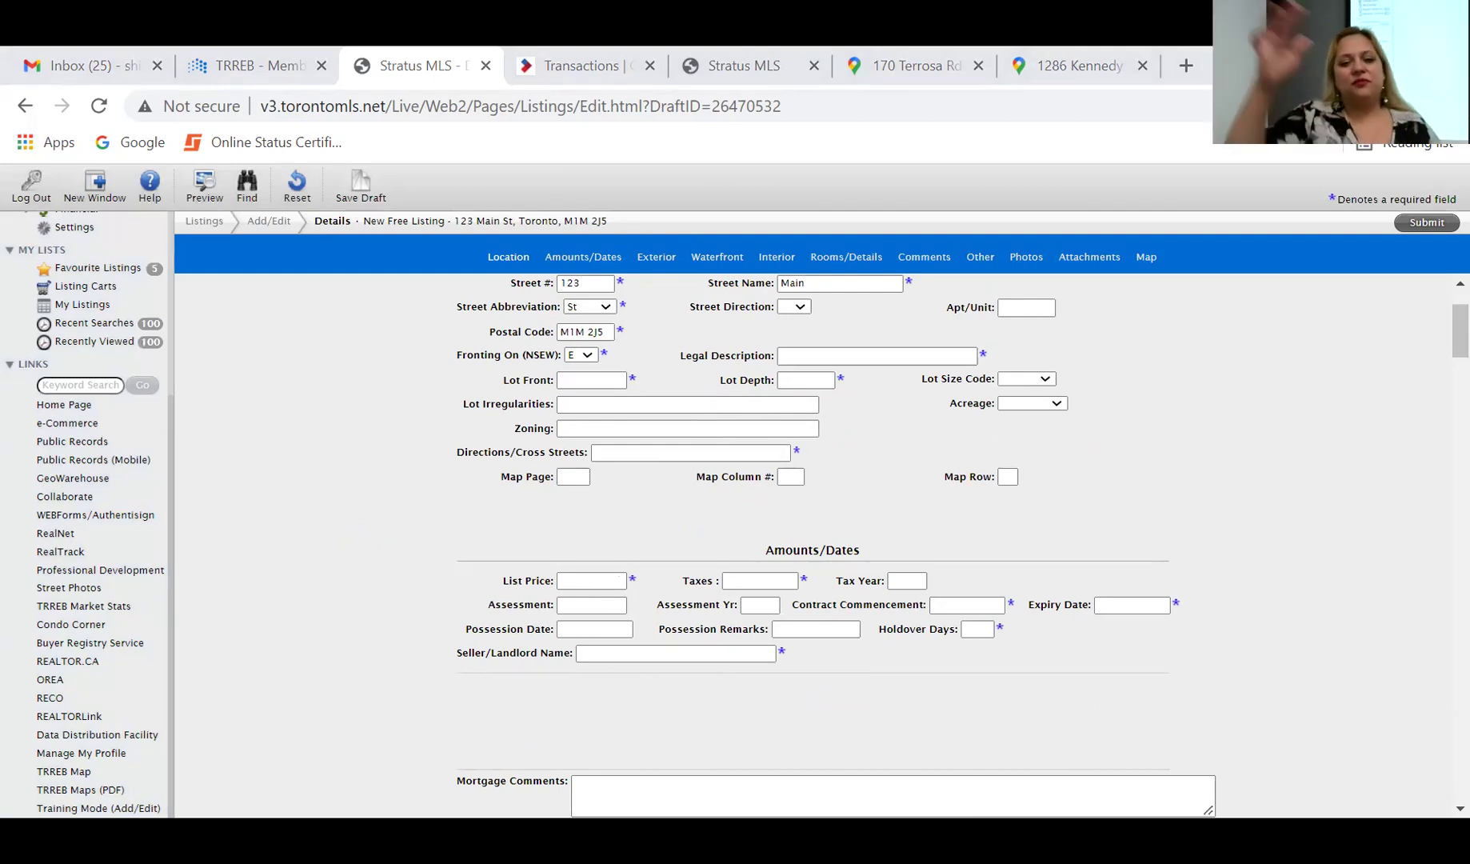
{"action": "left_click", "coordinate": [909, 811]}
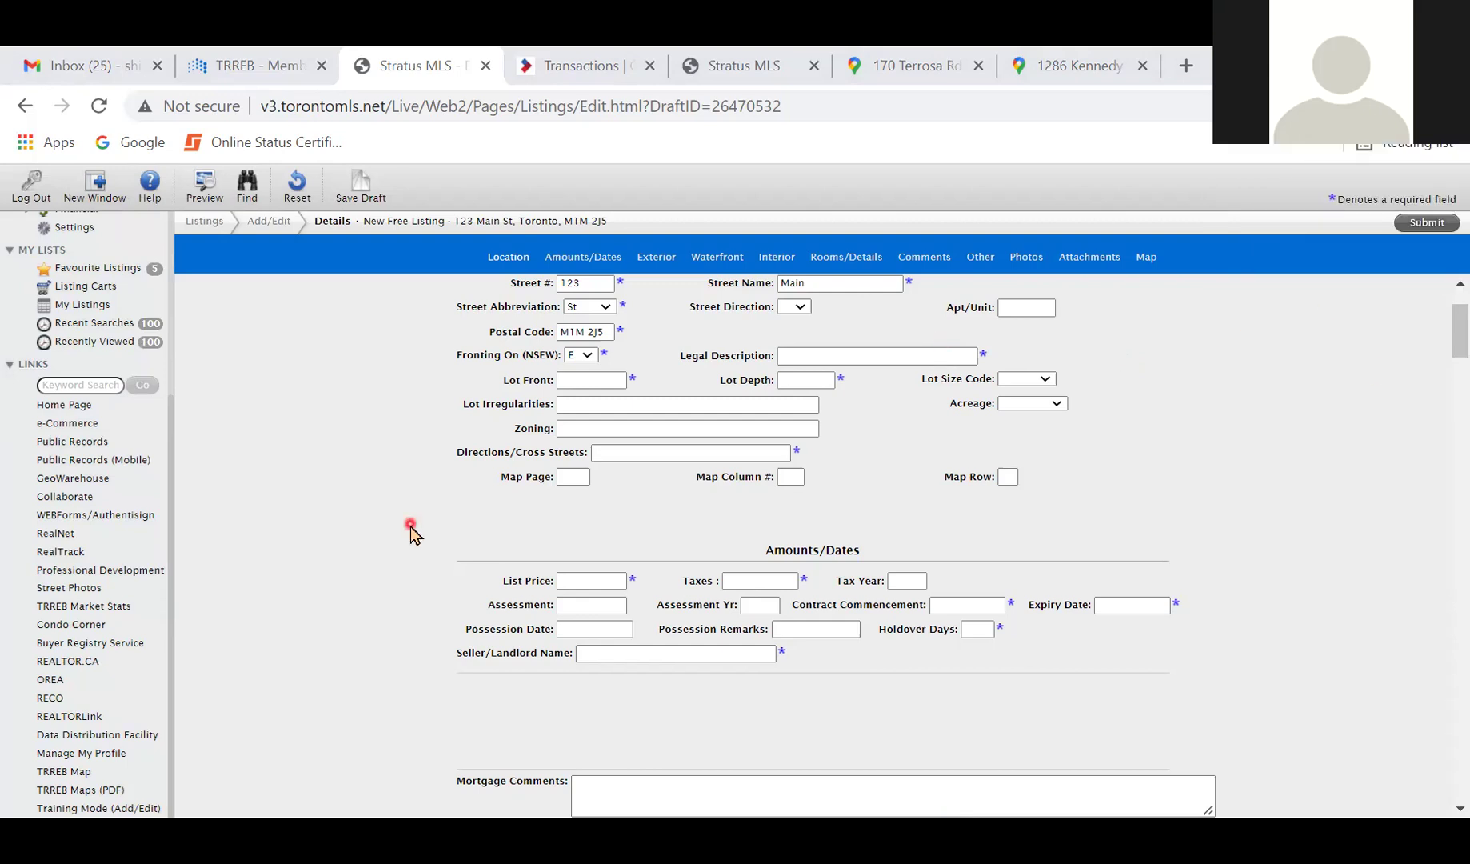
{"action": "scroll", "coordinate": [426, 613], "scroll_direction": "down", "scroll_amount": 3}
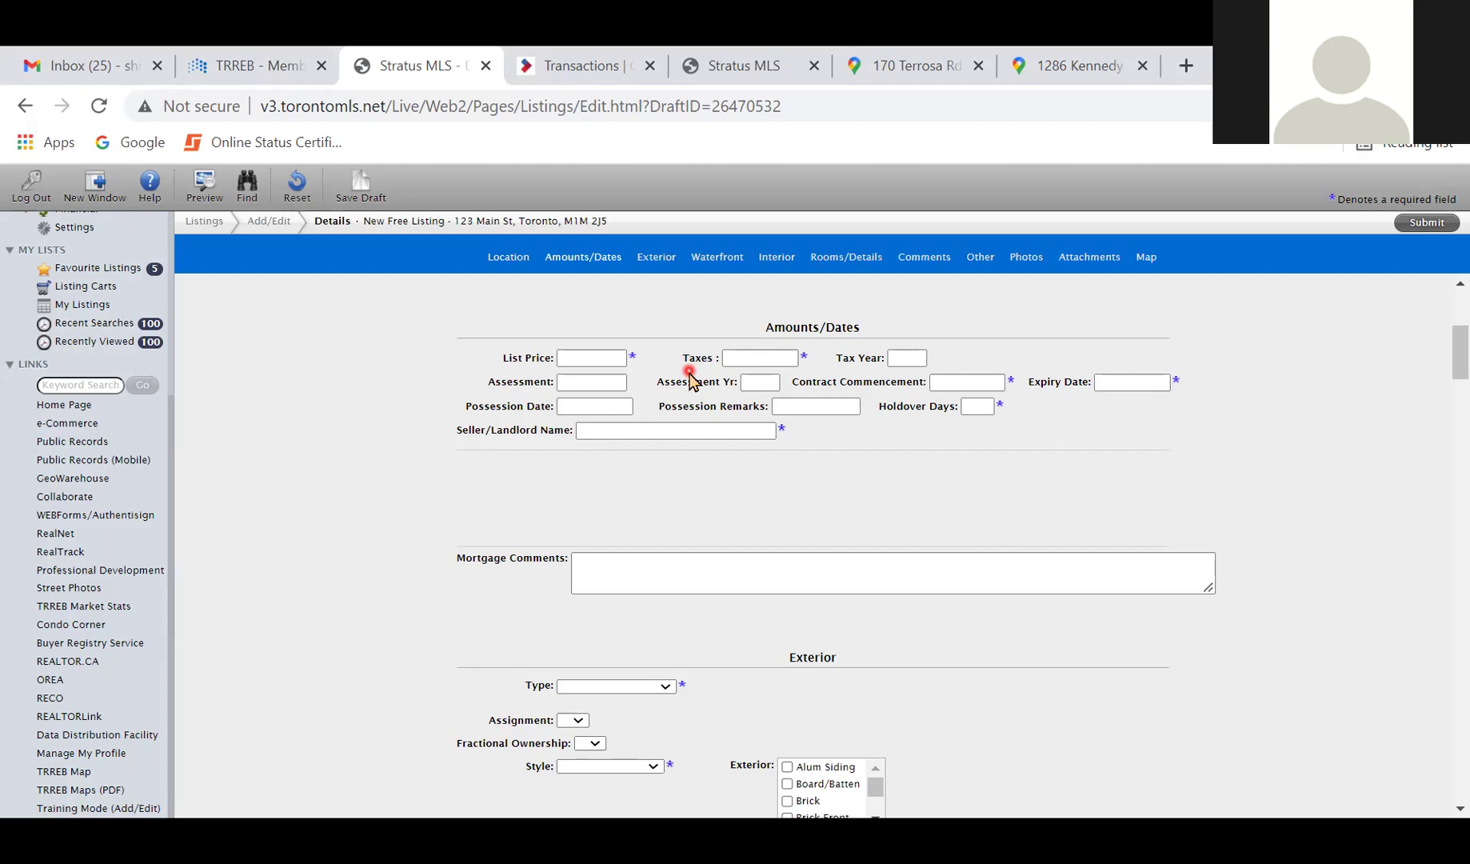
{"action": "left_click", "coordinate": [760, 358]}
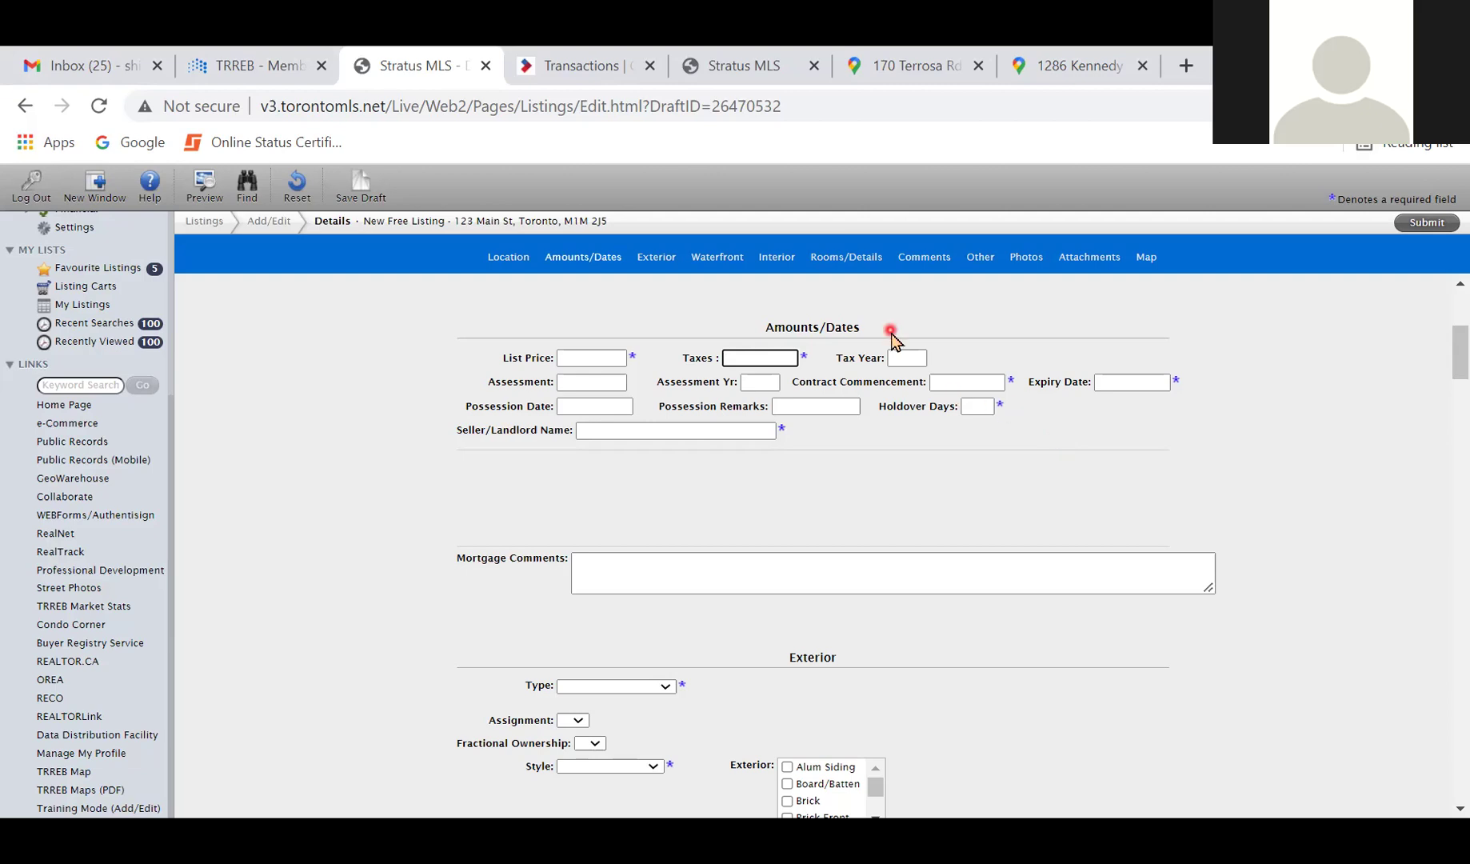
{"action": "left_click", "coordinate": [902, 358]}
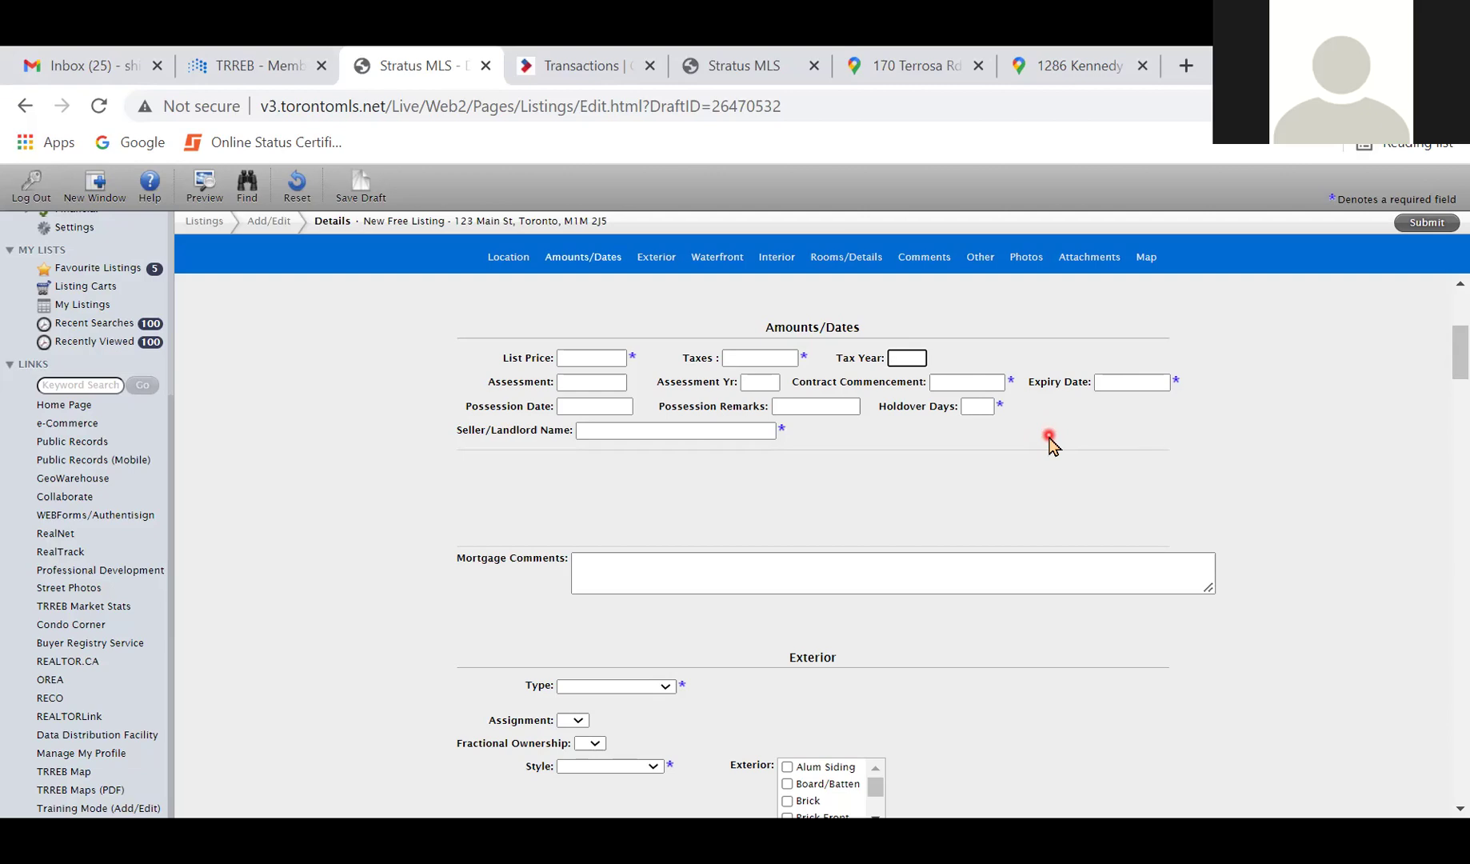
- Set the contract commencement date to 2/18/2022 and save the draft
{"action": "left_click", "coordinate": [972, 381]}
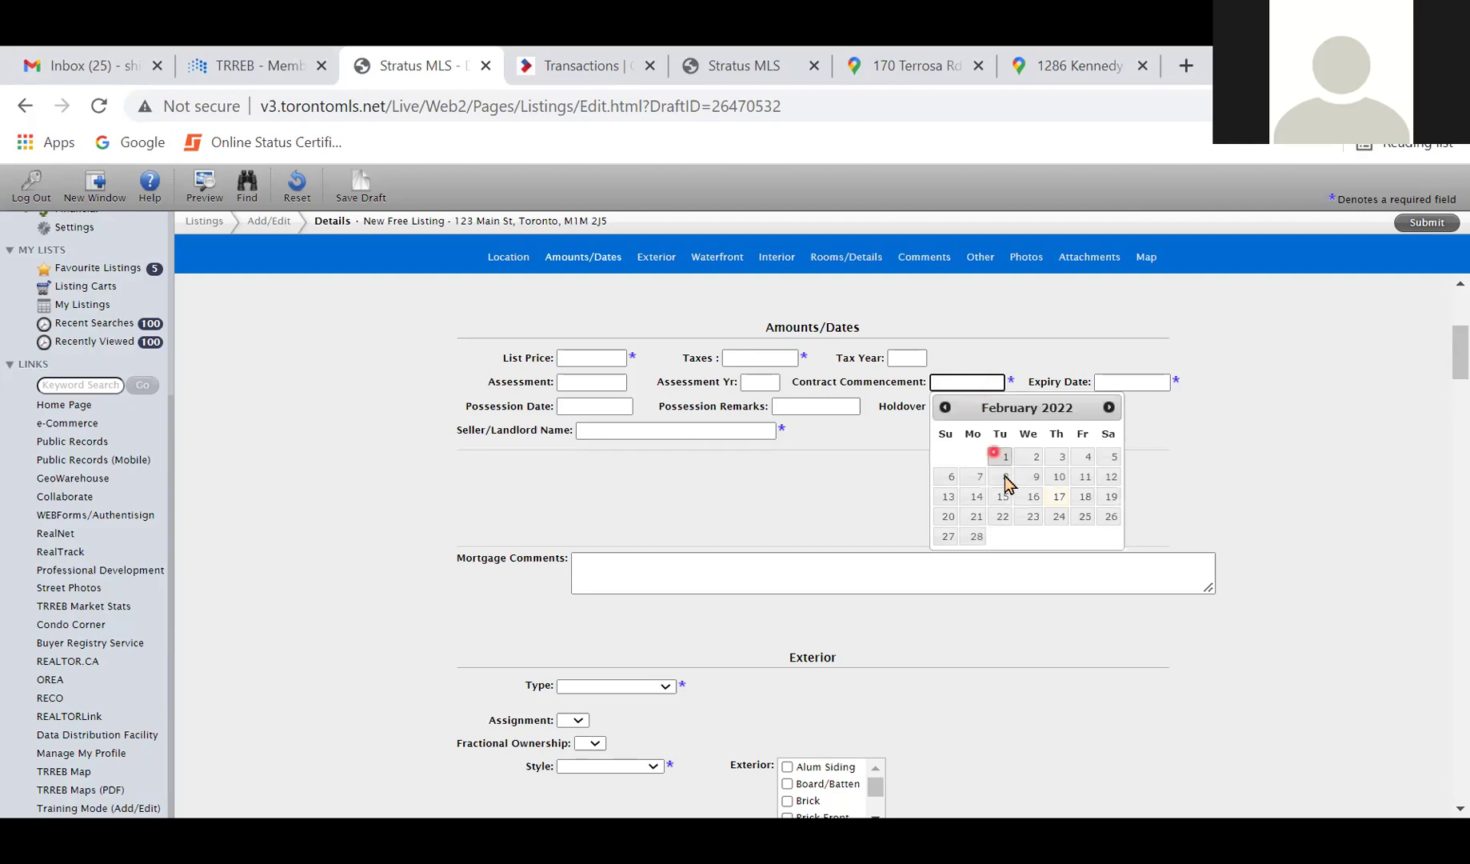
{"action": "left_click", "coordinate": [1083, 498]}
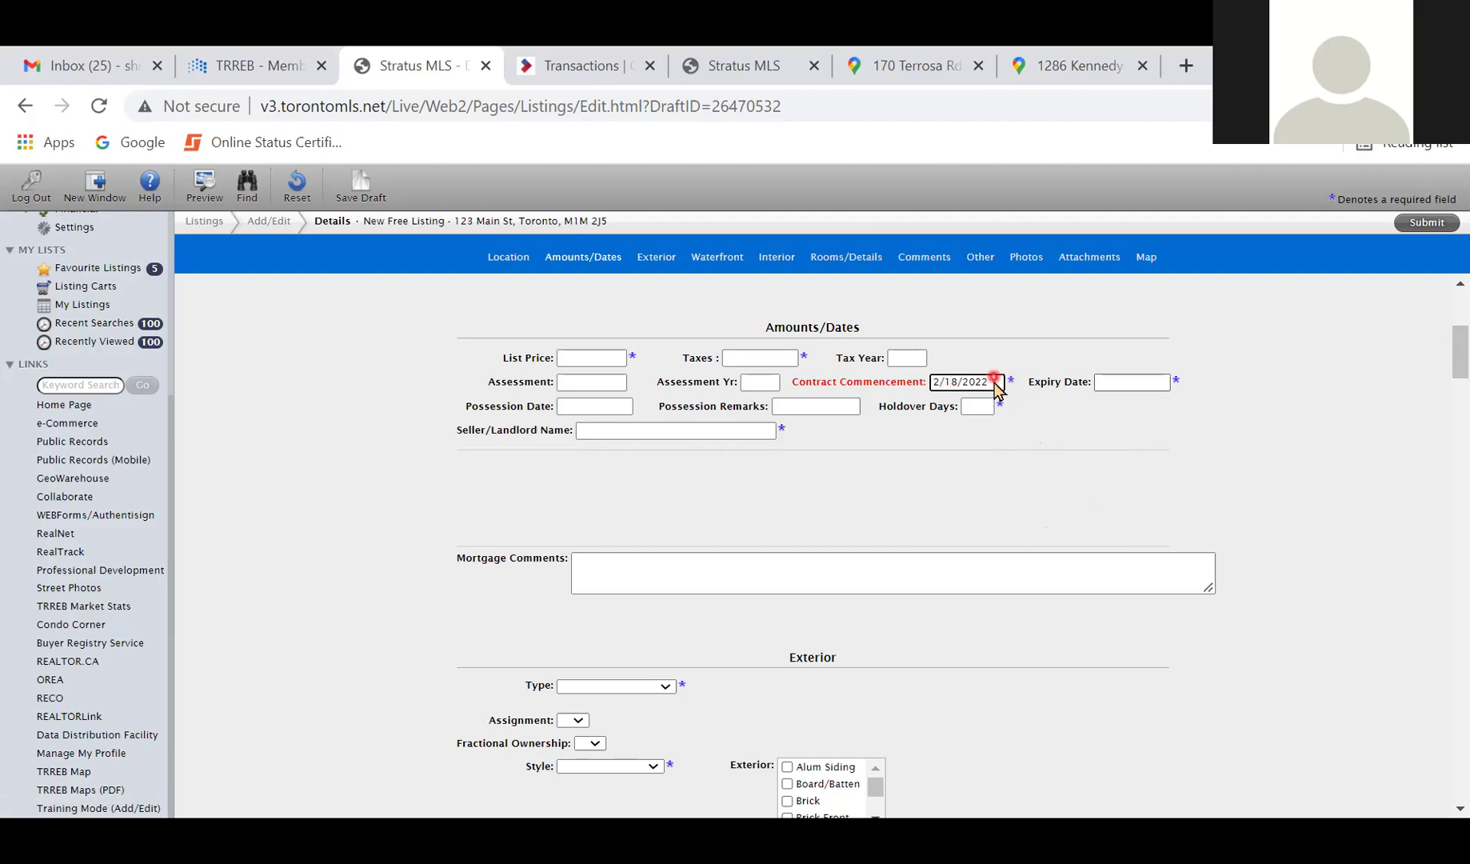
{"action": "key", "text": "Tab"}
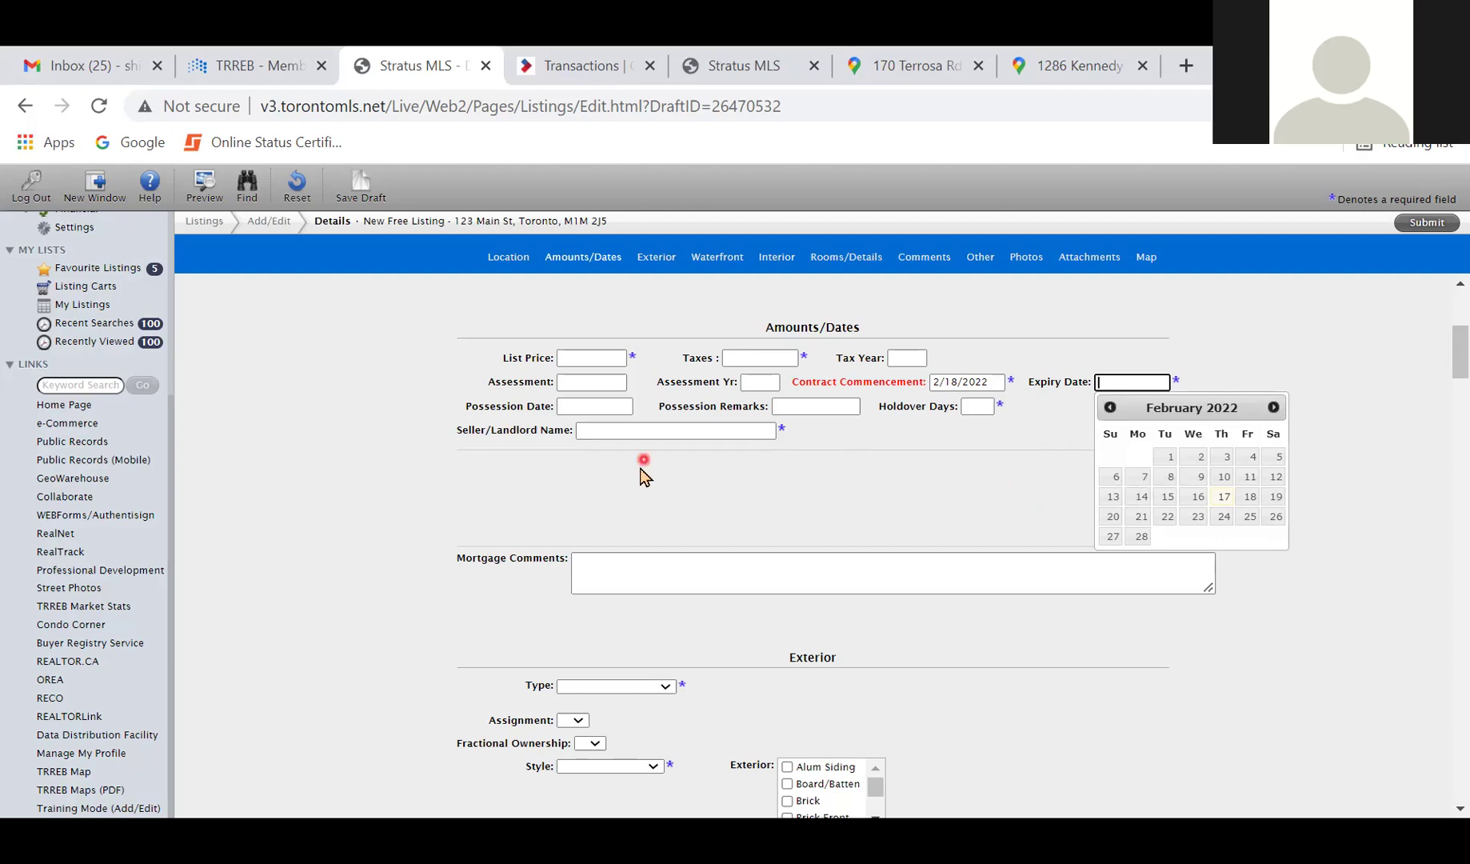
{"action": "left_click", "coordinate": [350, 200]}
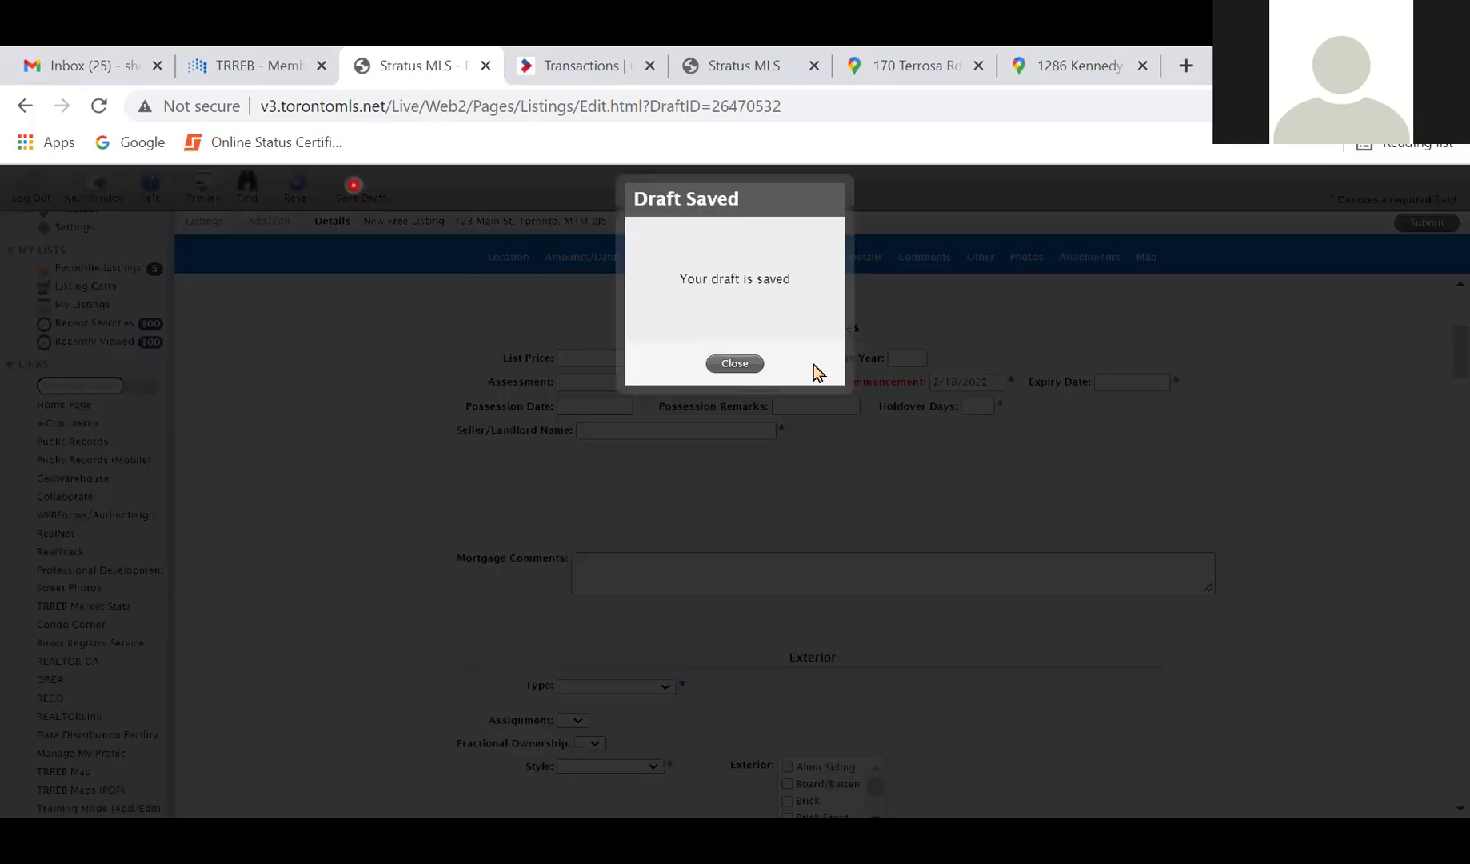
{"action": "left_click", "coordinate": [741, 365]}
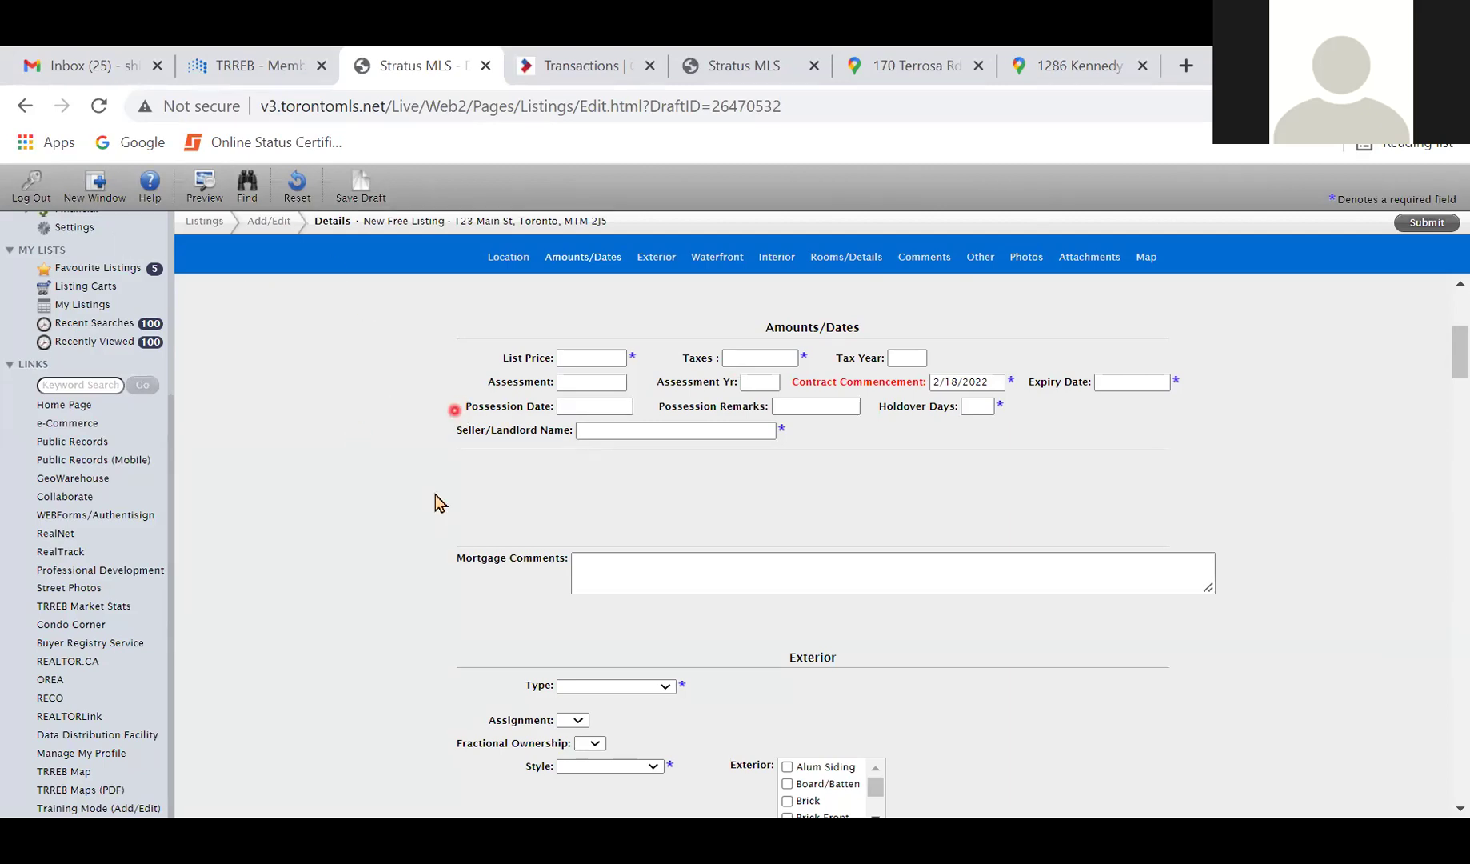
- Set the possession date to 3/15/2022 and clear the field again
{"action": "scroll", "coordinate": [712, 516], "scroll_direction": "up", "scroll_amount": 1}
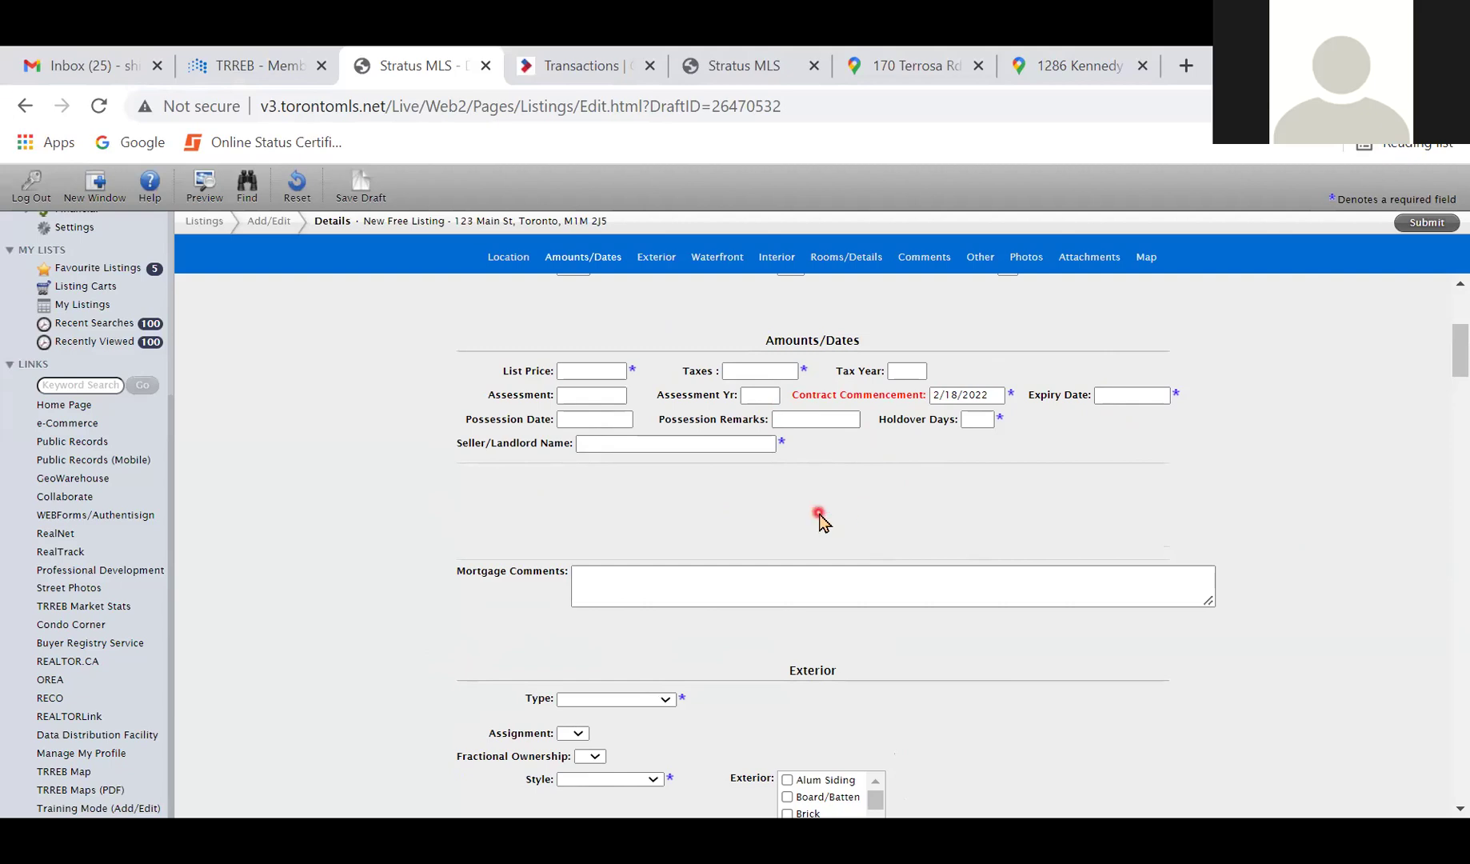
{"action": "left_click", "coordinate": [611, 421]}
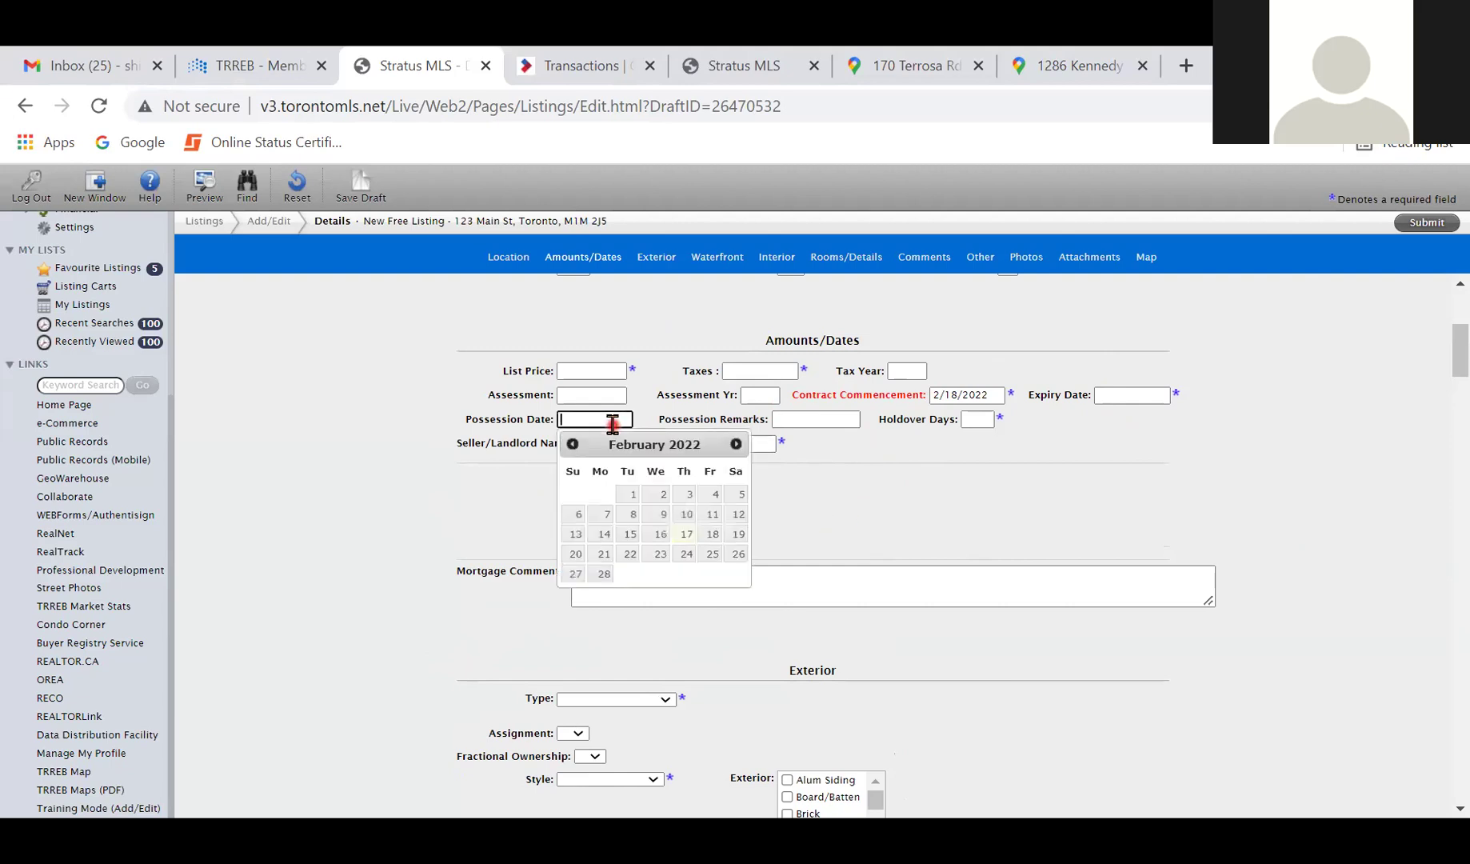
{"action": "left_click", "coordinate": [732, 446]}
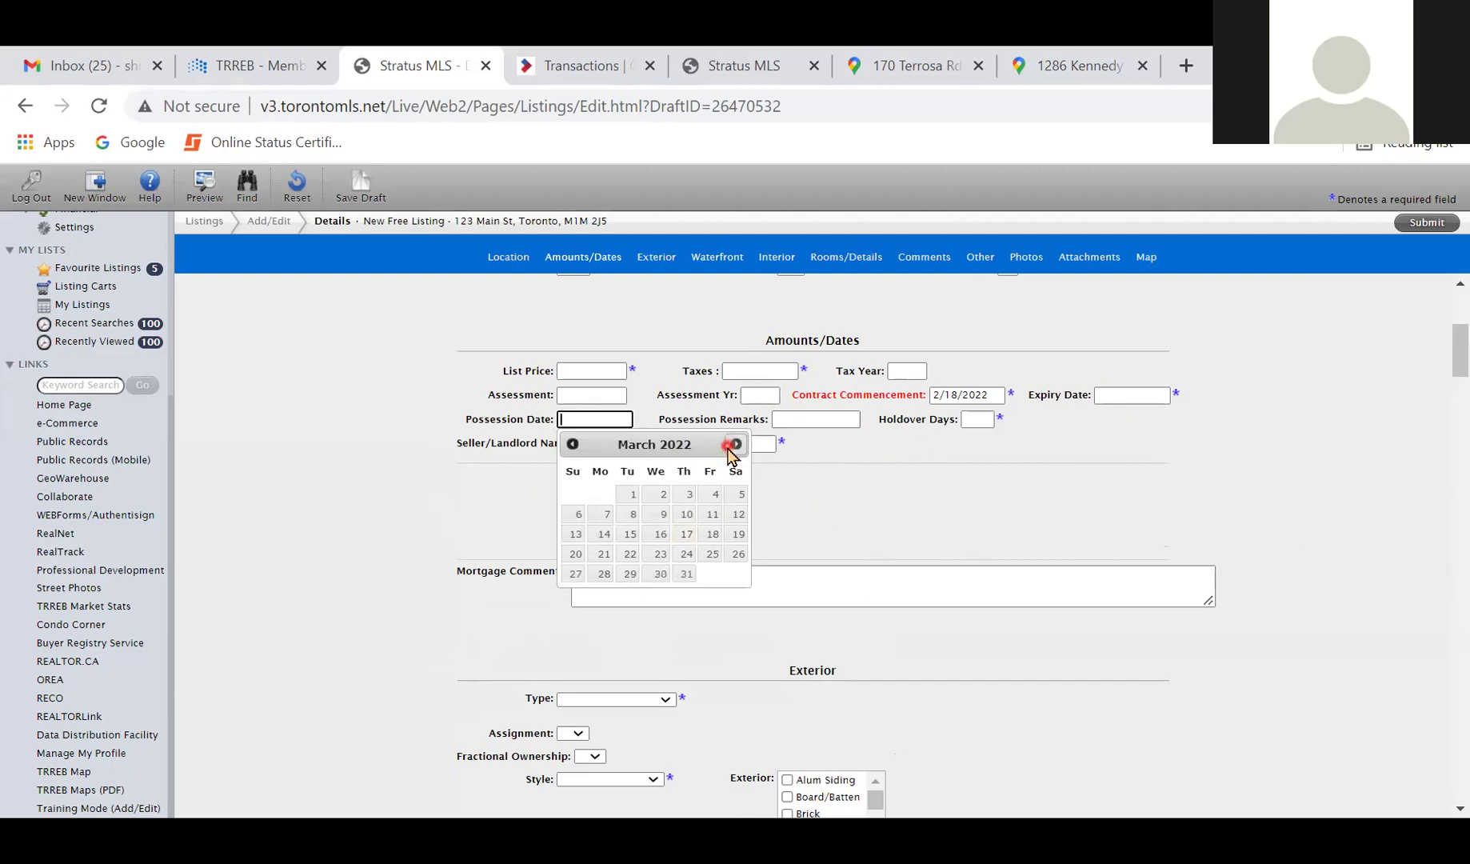
{"action": "left_click", "coordinate": [629, 536]}
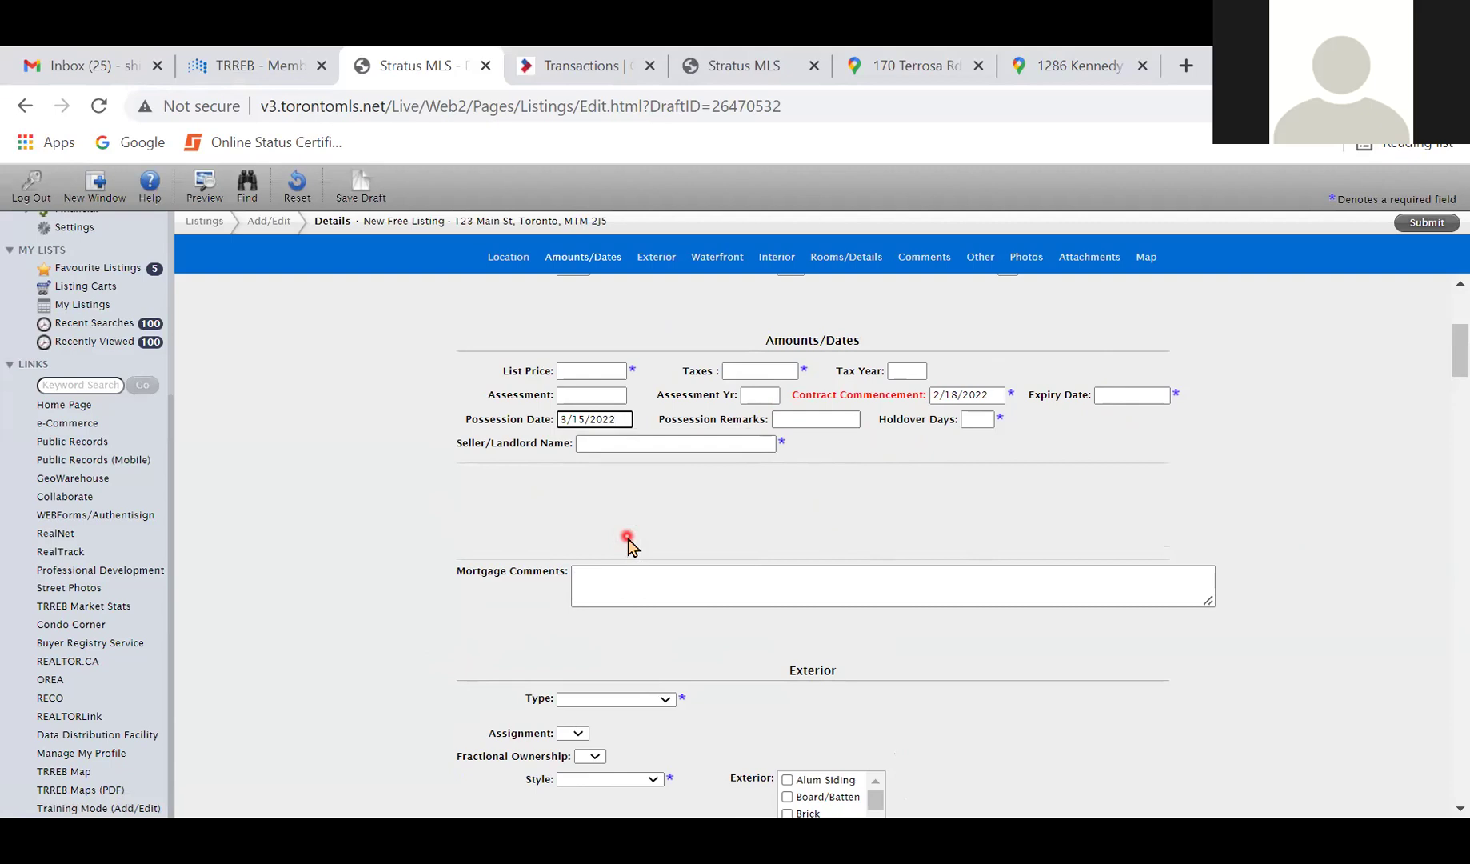
{"action": "key", "text": "BackSpace"}
{"action": "key", "text": "BackSpace"}
{"action": "key", "text": "BackSpace"}
{"action": "key", "text": "BackSpace"}
{"action": "key", "text": "BackSpace"}
{"action": "key", "text": "BackSpace"}
{"action": "key", "text": "BackSpace"}
{"action": "key", "text": "BackSpace"}
{"action": "key", "text": "BackSpace"}
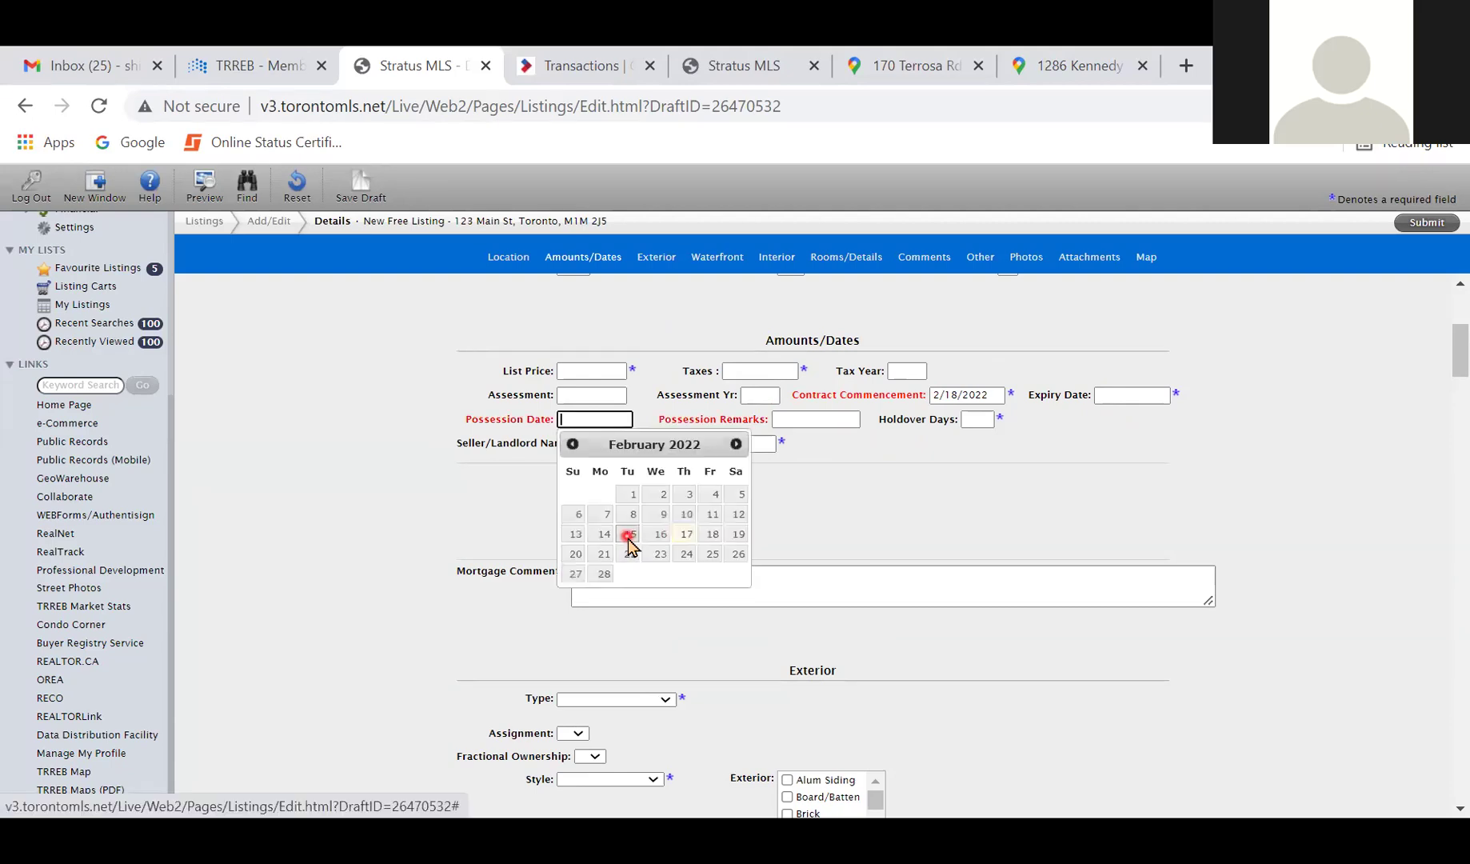
- Try TBD, TBA and Flexible as entries for the possession remarks
{"action": "left_click_drag", "start_coordinate": [631, 544], "coordinate": [804, 420]}
{"action": "left_click", "coordinate": [807, 420]}
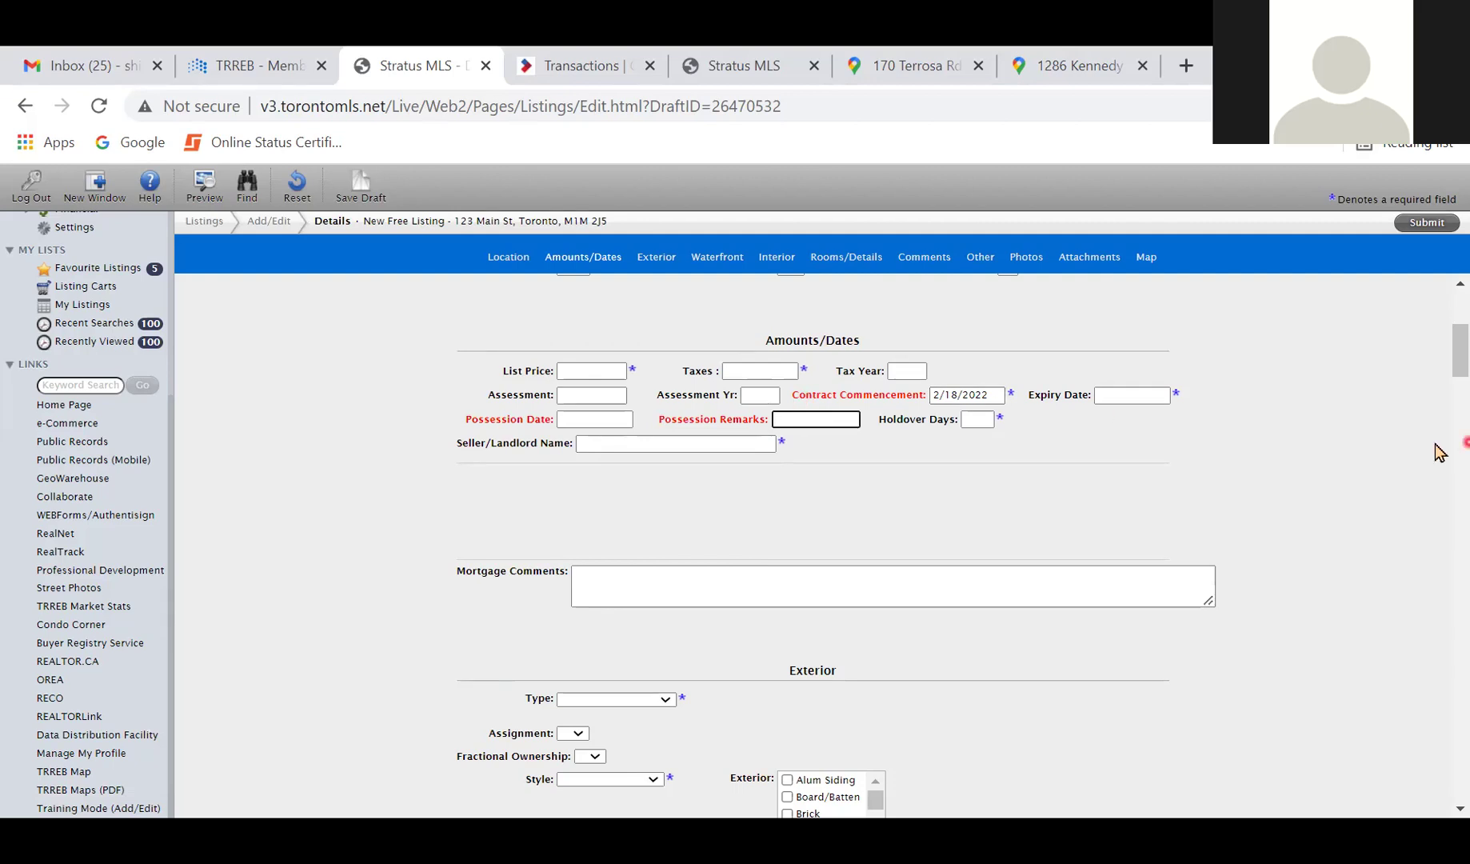
{"action": "type", "text": "TBD"}
{"action": "key", "text": "BackSpace"}
{"action": "key", "text": "BackSpace"}
{"action": "key", "text": "BackSpace"}
{"action": "type", "text": "TBA"}
{"action": "key", "text": "BackSpace"}
{"action": "key", "text": "BackSpace"}
{"action": "key", "text": "BackSpace"}
{"action": "type", "text": "Flexible"}
{"action": "key", "text": "BackSpace"}
{"action": "key", "text": "BackSpace"}
- Set the property type to Detached and the style to 2-Storey in the Exterior section
{"action": "scroll", "coordinate": [332, 542], "scroll_direction": "down", "scroll_amount": 3}
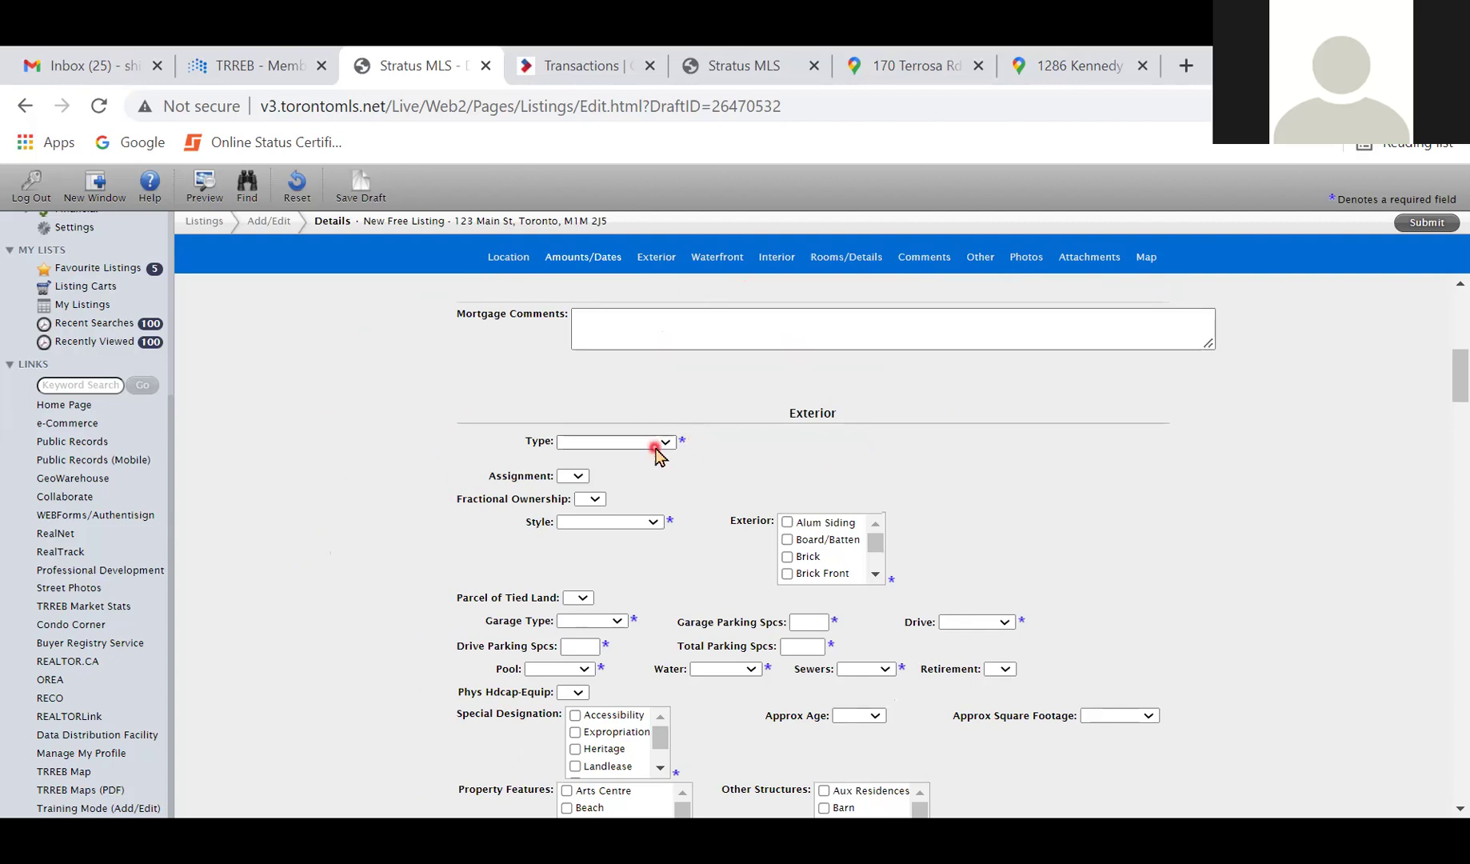
{"action": "scroll", "coordinate": [453, 491], "scroll_direction": "down", "scroll_amount": 2}
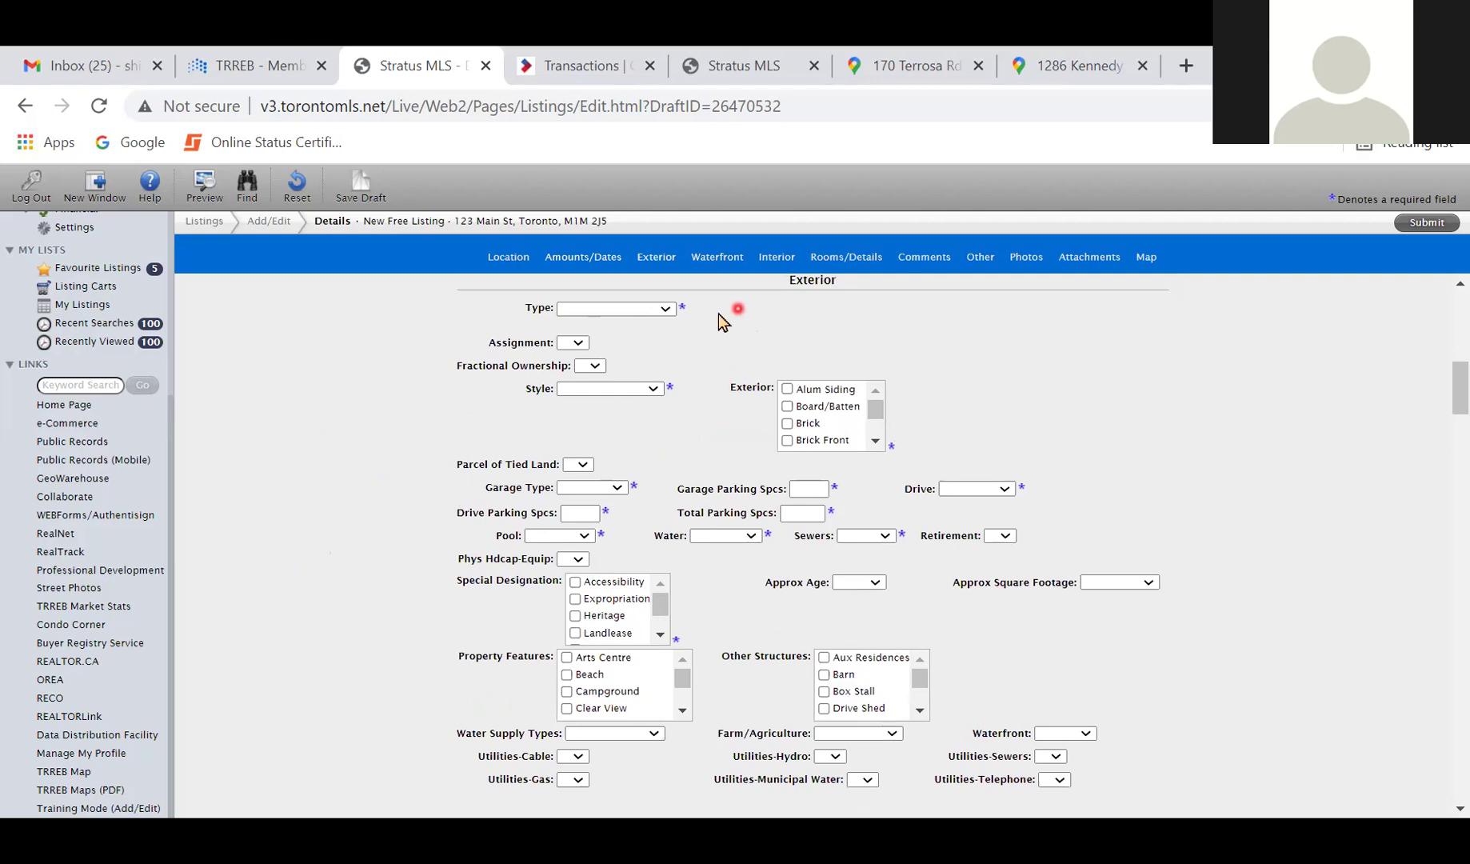
{"action": "left_click", "coordinate": [656, 314]}
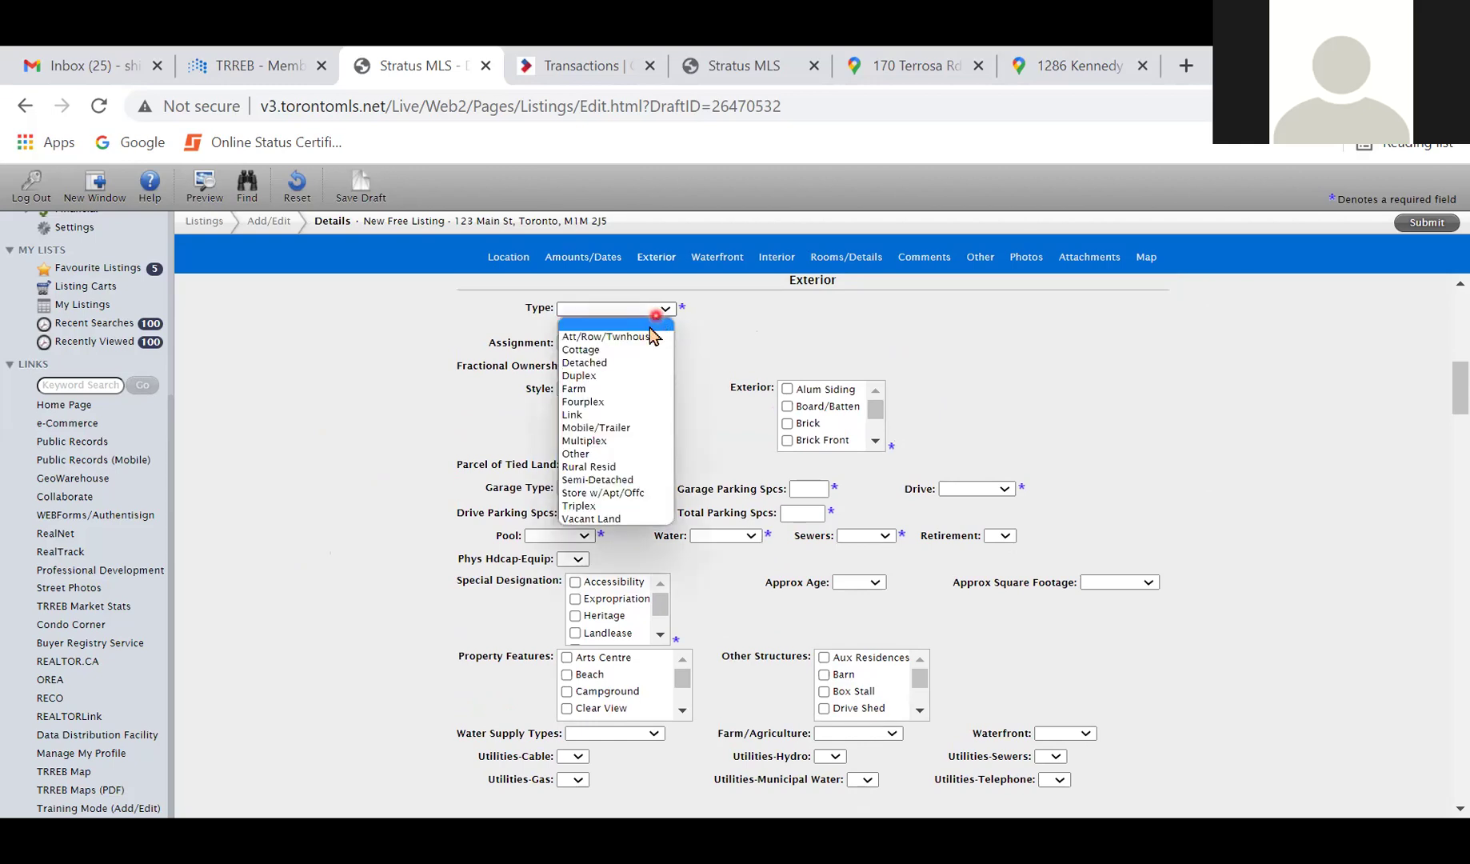
{"action": "left_click", "coordinate": [635, 369]}
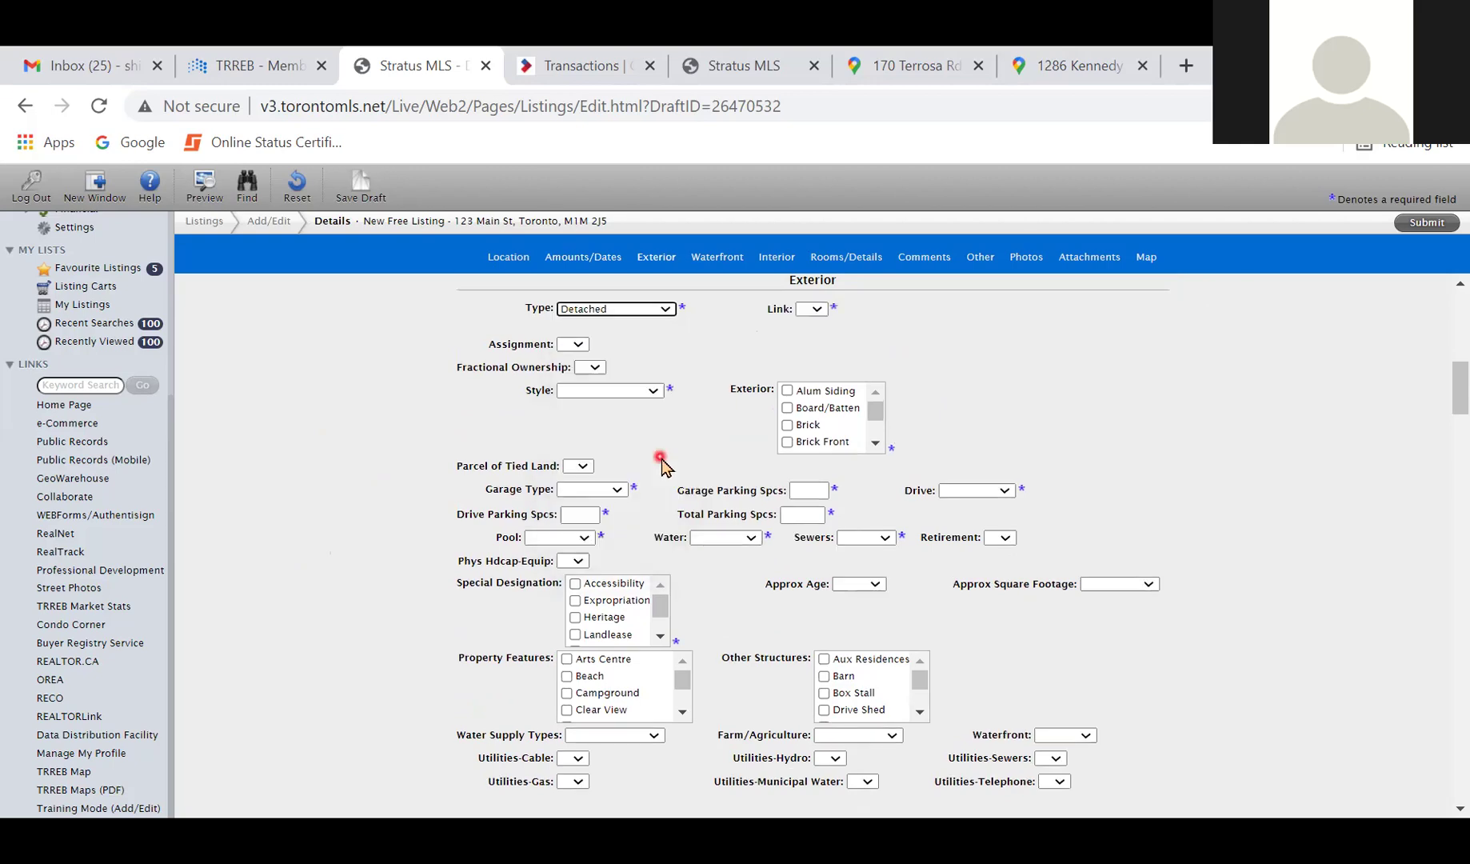
{"action": "left_click", "coordinate": [643, 391]}
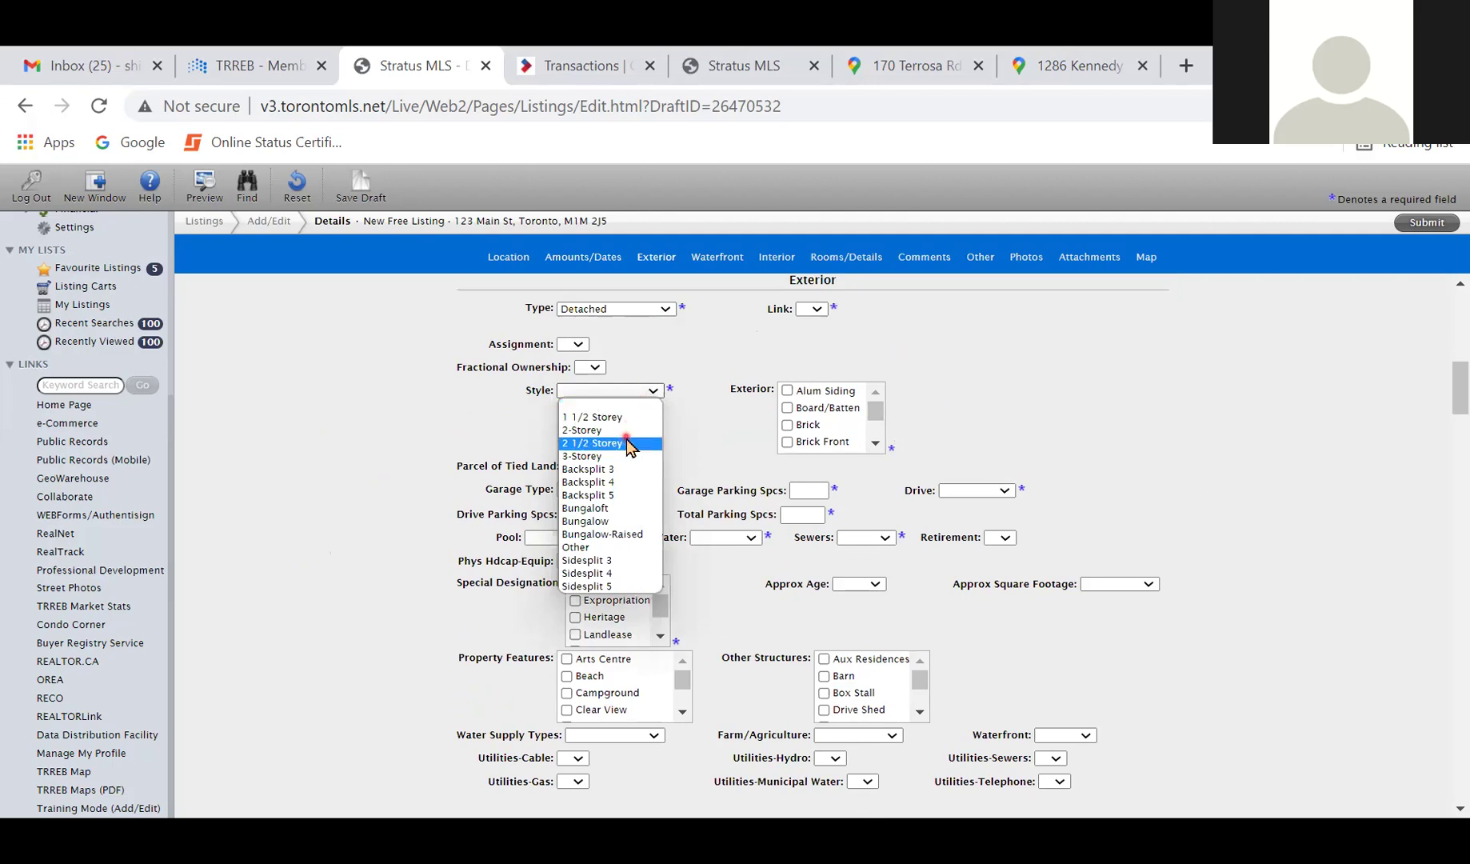
{"action": "left_click", "coordinate": [627, 441]}
{"action": "left_click", "coordinate": [654, 390]}
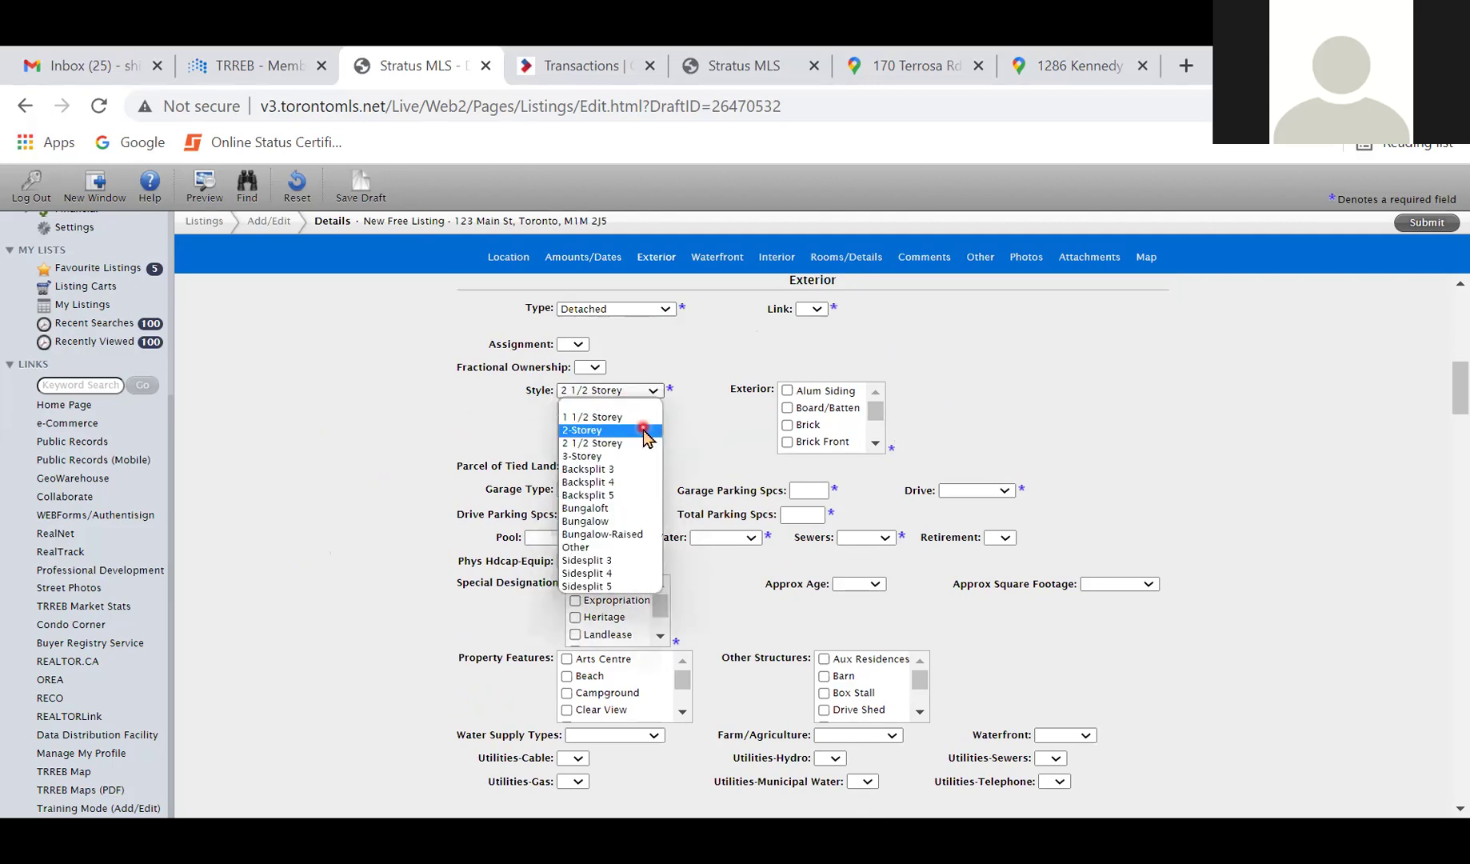
{"action": "left_click", "coordinate": [649, 425]}
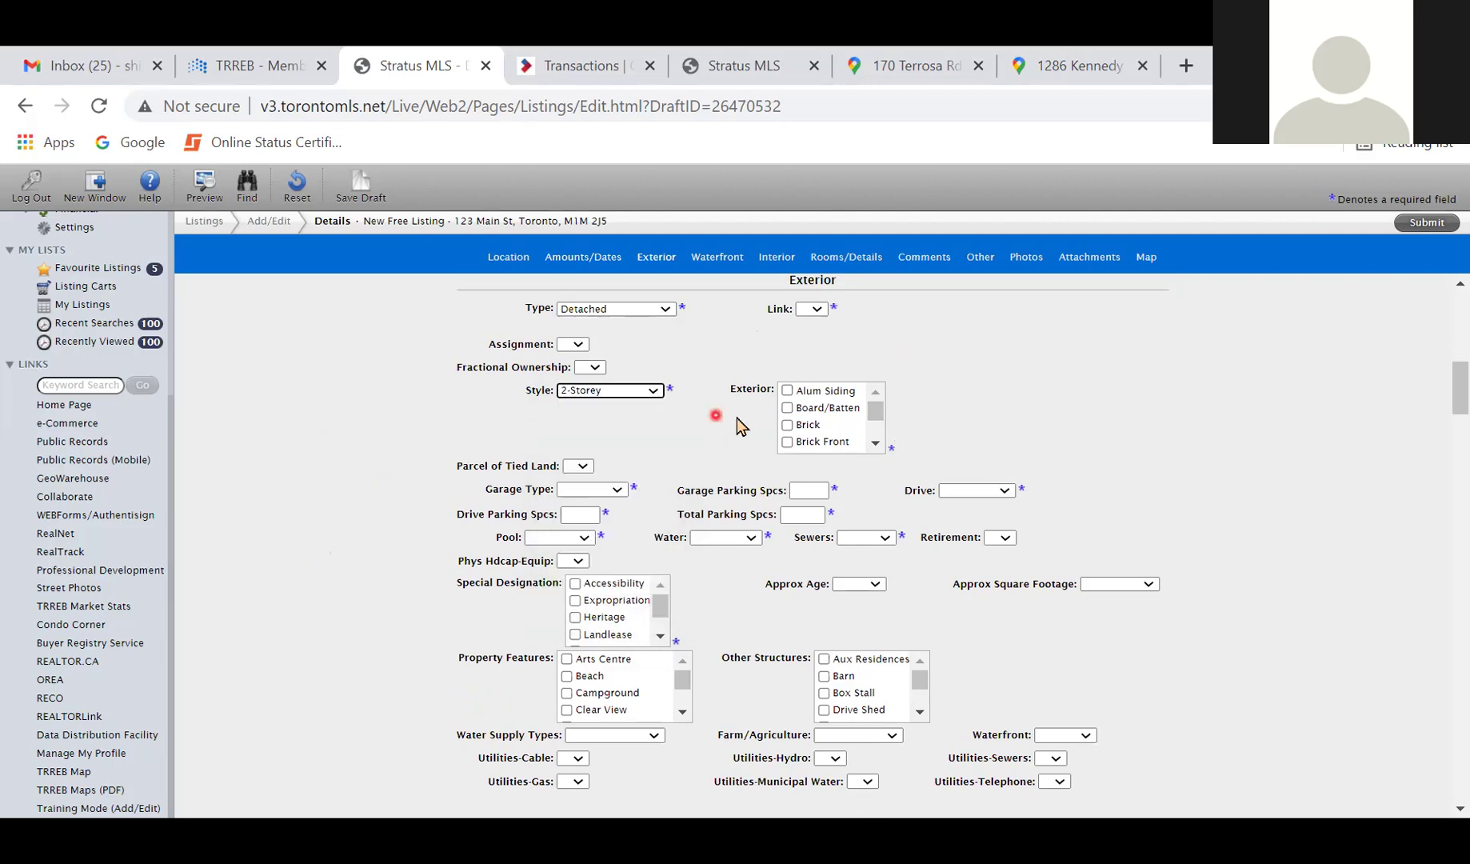
- Set Link to N and select Brick and Concrete as the exterior finishes
{"action": "left_click", "coordinate": [812, 310]}
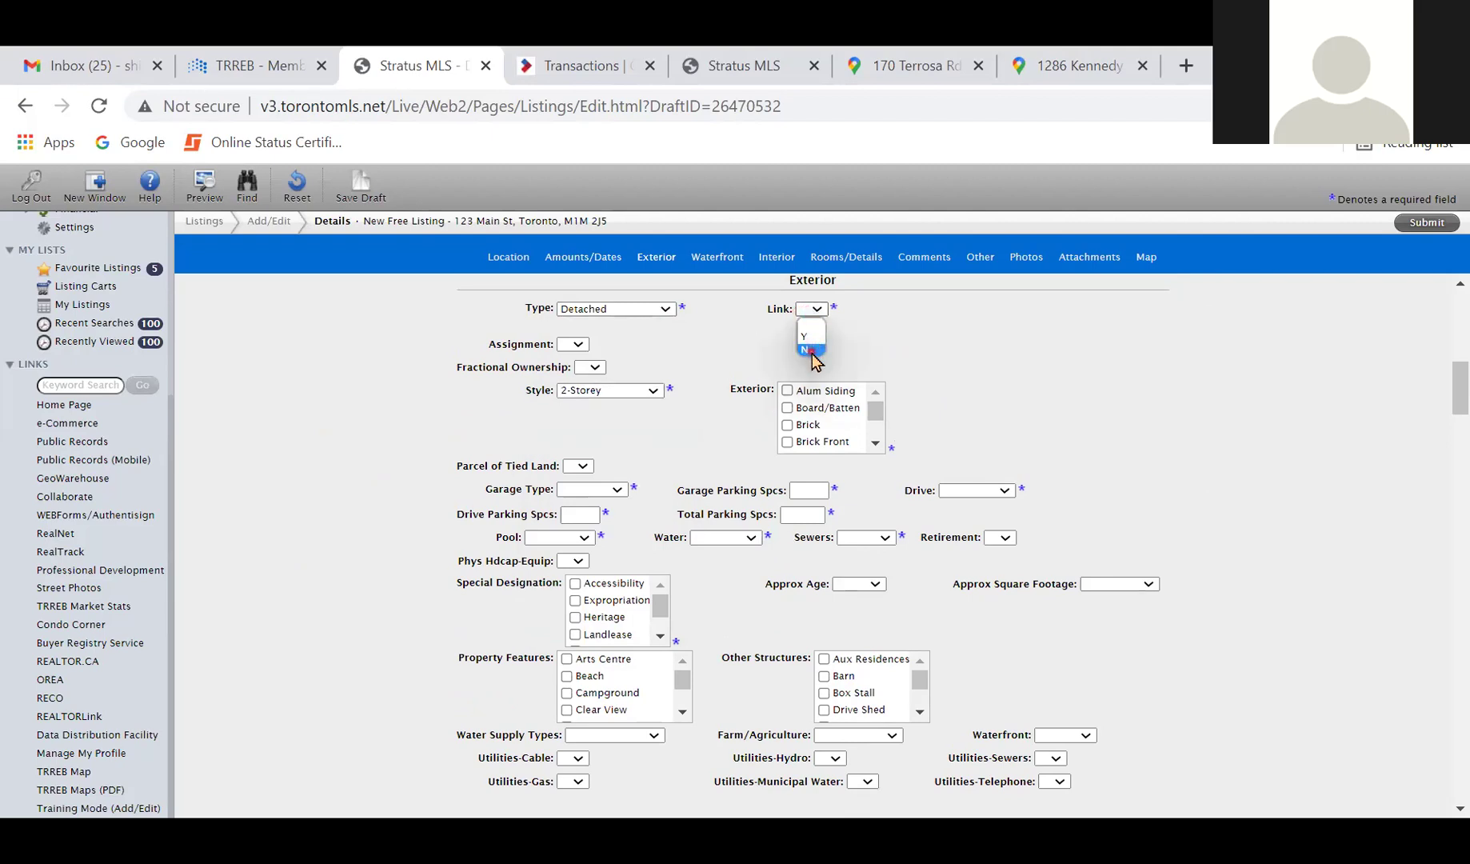
{"action": "left_click", "coordinate": [923, 398]}
{"action": "left_click", "coordinate": [787, 425]}
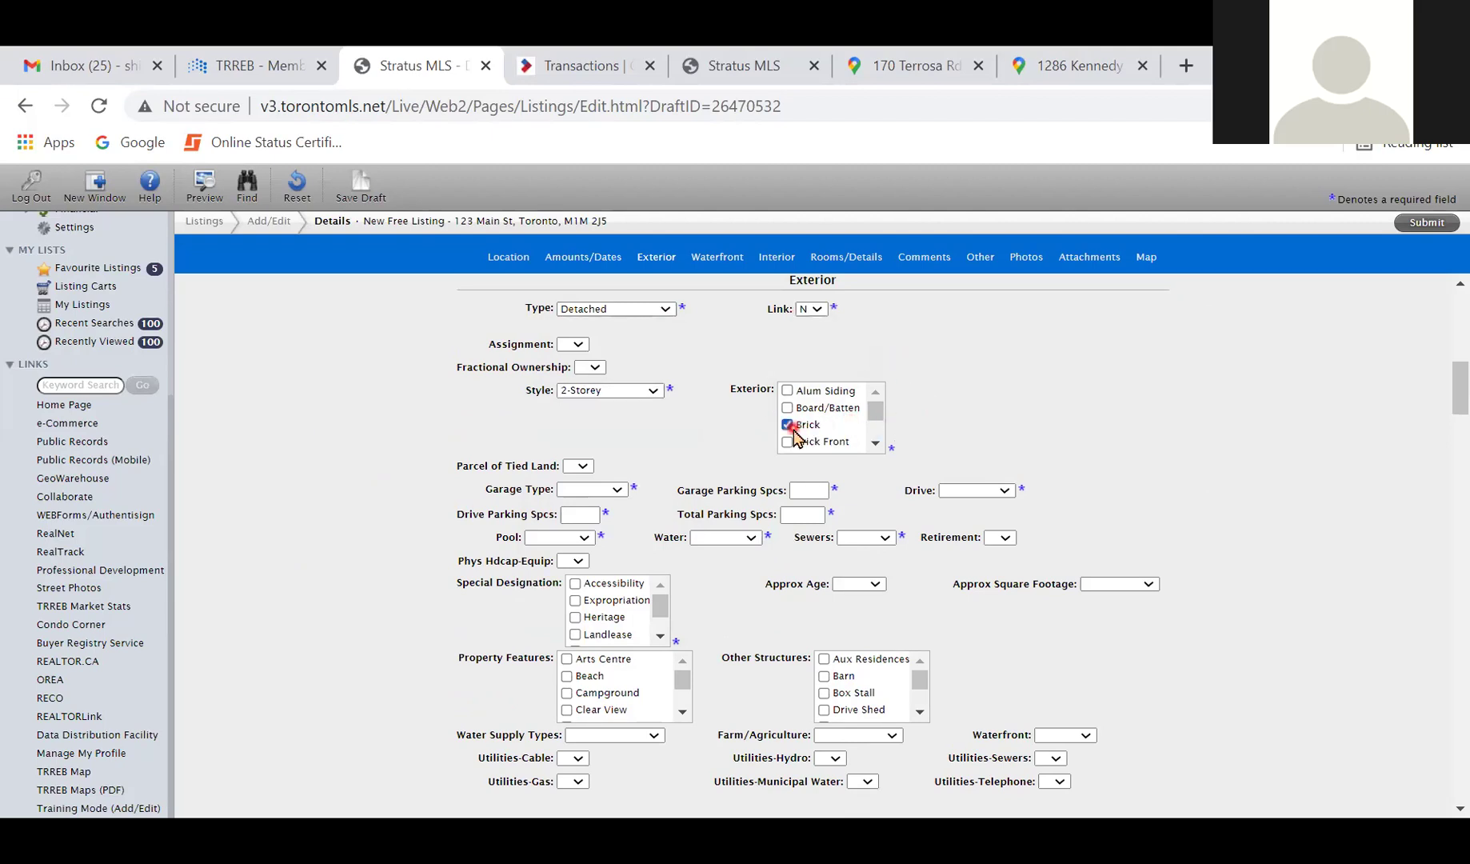
{"action": "left_click", "coordinate": [875, 445]}
{"action": "left_click", "coordinate": [874, 445]}
{"action": "left_click", "coordinate": [789, 413]}
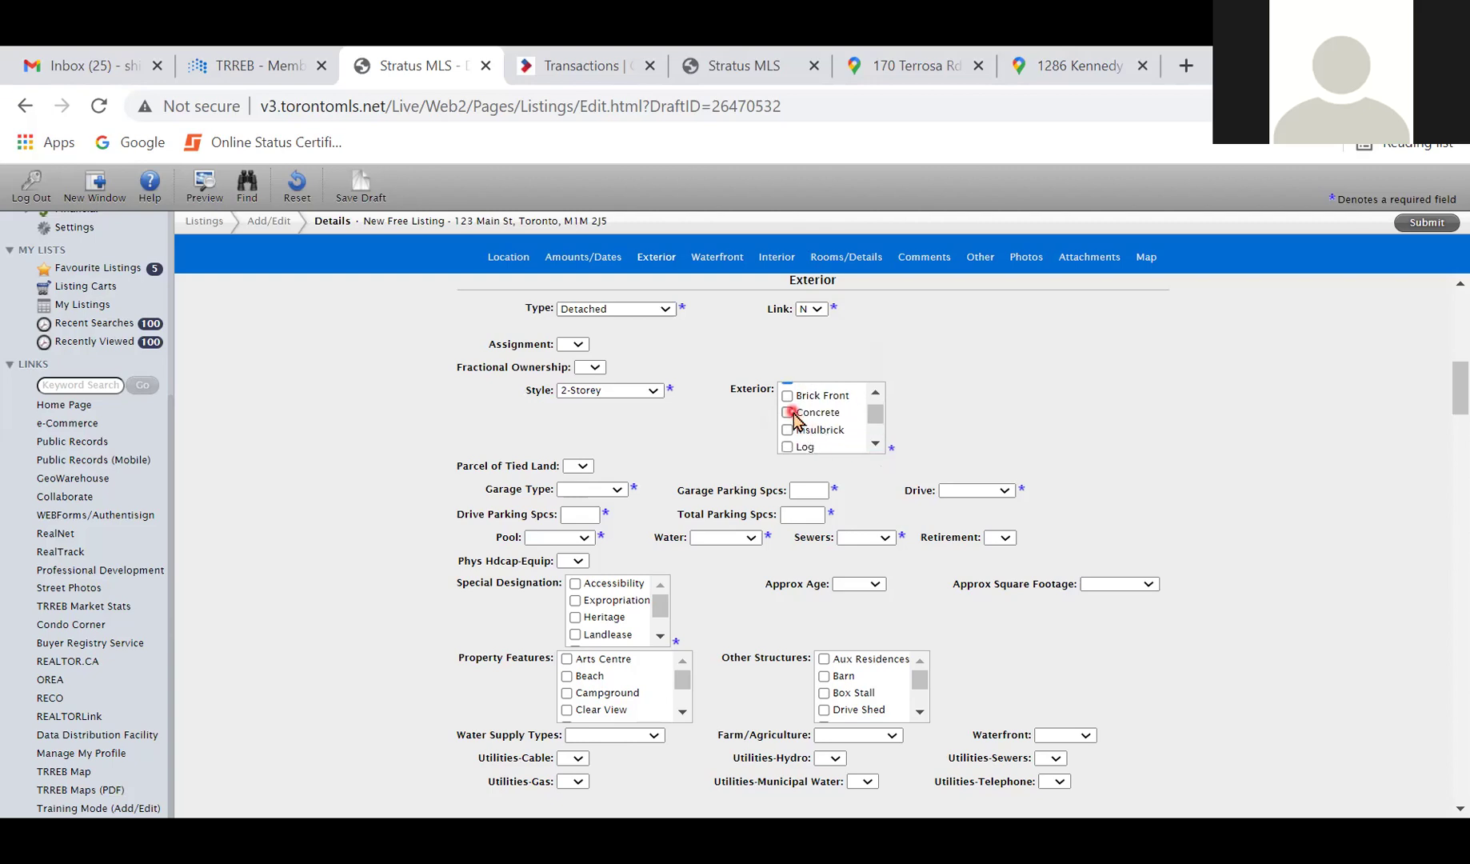
{"action": "left_click", "coordinate": [875, 392]}
{"action": "left_click", "coordinate": [876, 445]}
{"action": "left_click", "coordinate": [875, 445]}
{"action": "left_click", "coordinate": [510, 497]}
{"action": "left_click", "coordinate": [541, 547]}
{"action": "left_click", "coordinate": [584, 466]}
{"action": "left_click", "coordinate": [584, 467]}
- Set the garage type to Attached with 2 garage parking spaces
{"action": "key", "text": "Tab"}
{"action": "scroll", "coordinate": [447, 543], "scroll_direction": "down", "scroll_amount": 1}
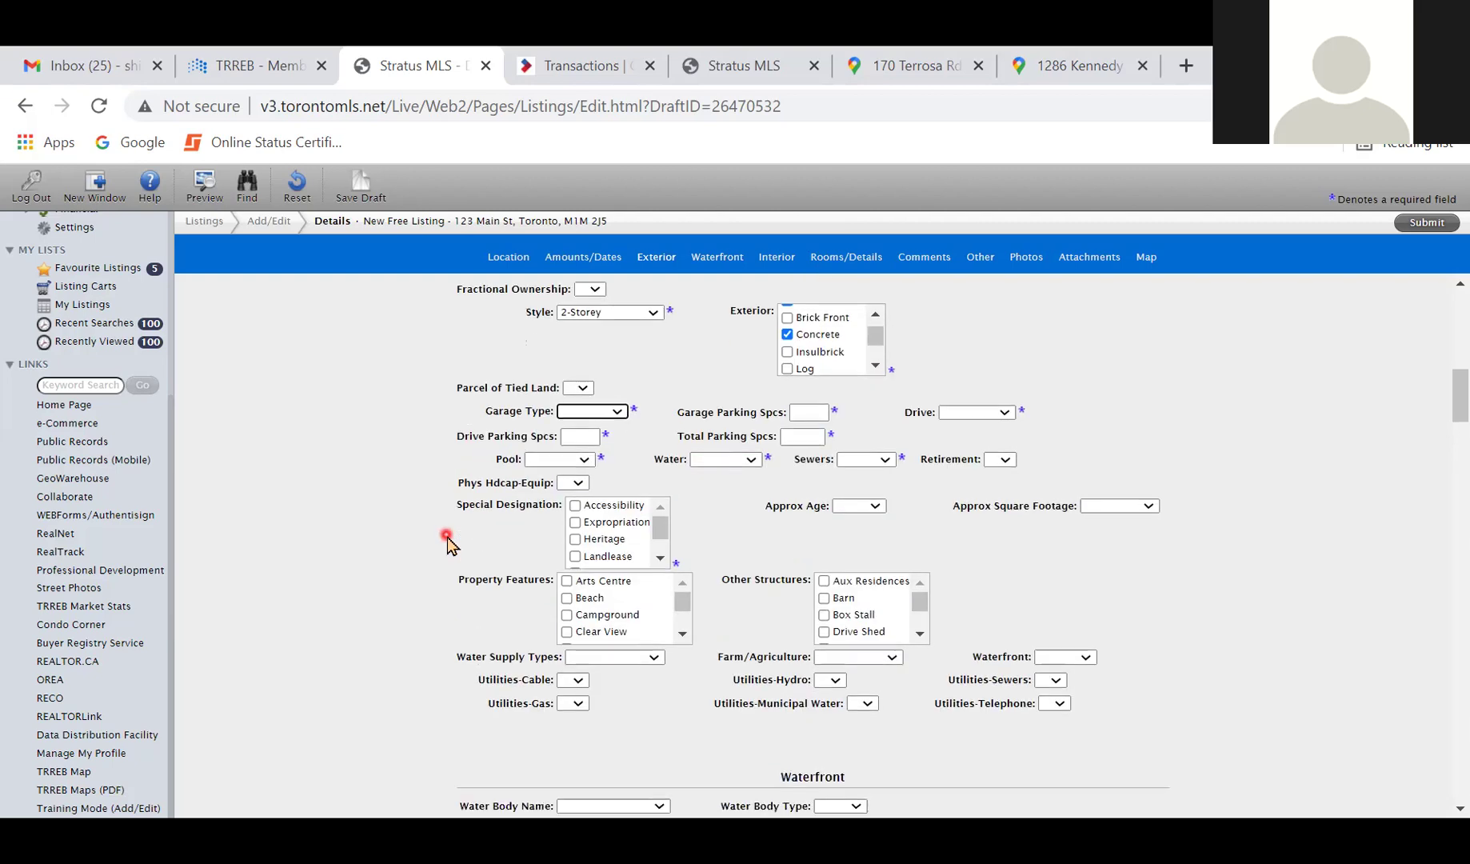
{"action": "left_click", "coordinate": [615, 412]}
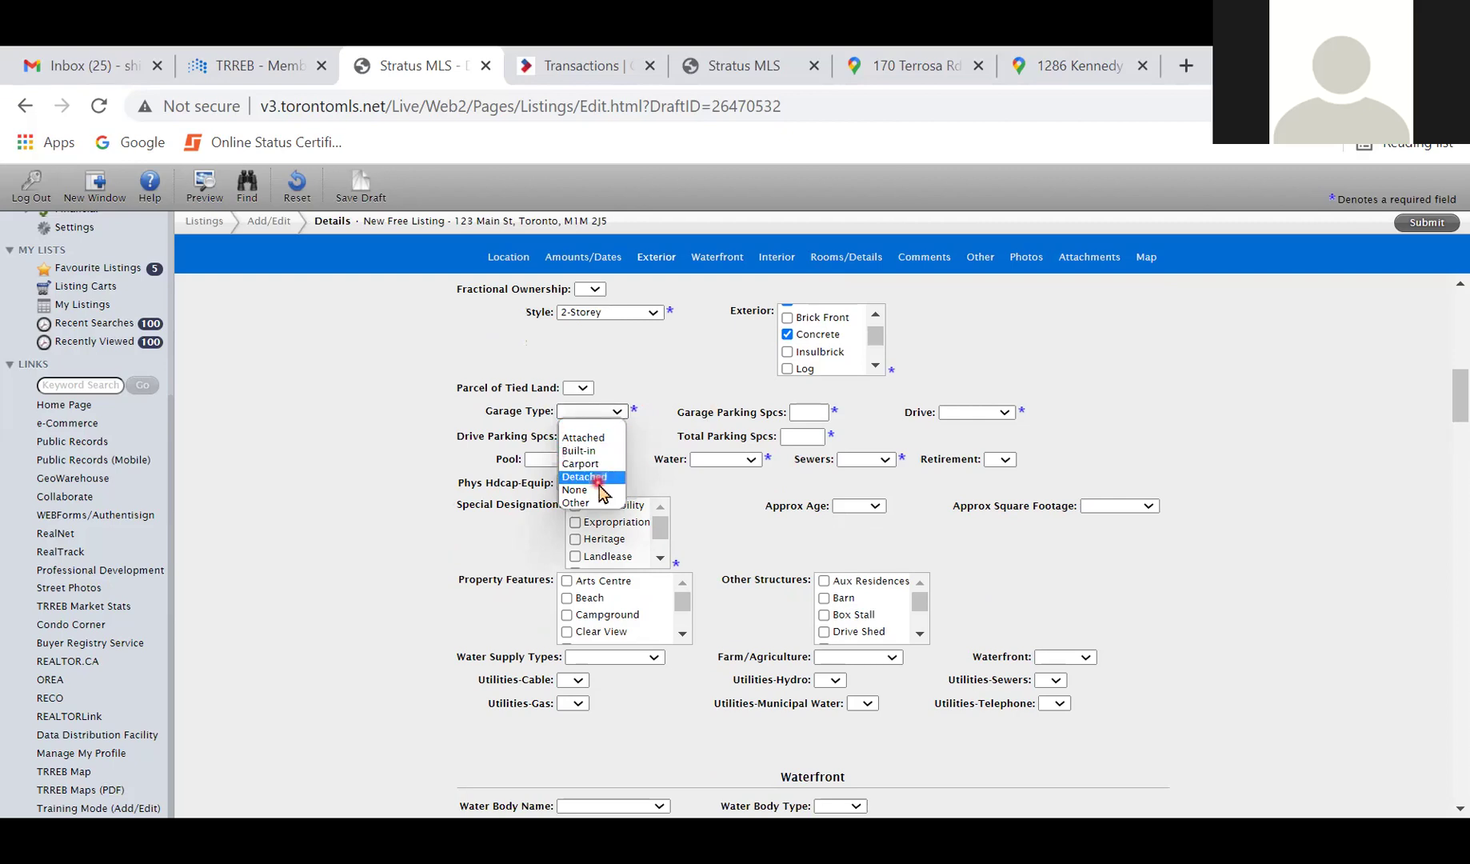
{"action": "left_click", "coordinate": [606, 437]}
{"action": "left_click", "coordinate": [824, 412]}
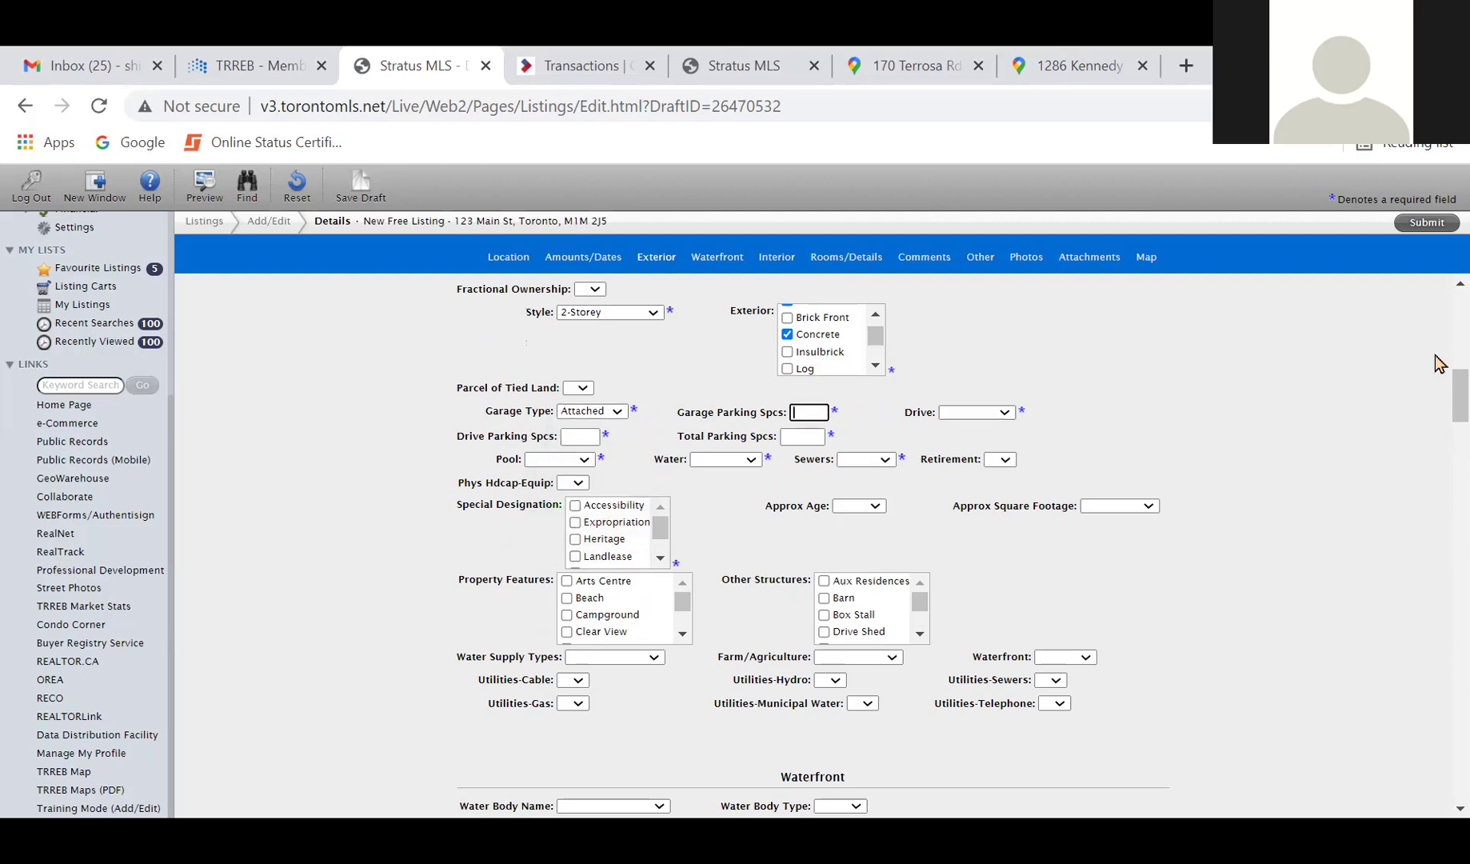
{"action": "type", "text": "2"}
{"action": "key", "text": "Tab"}
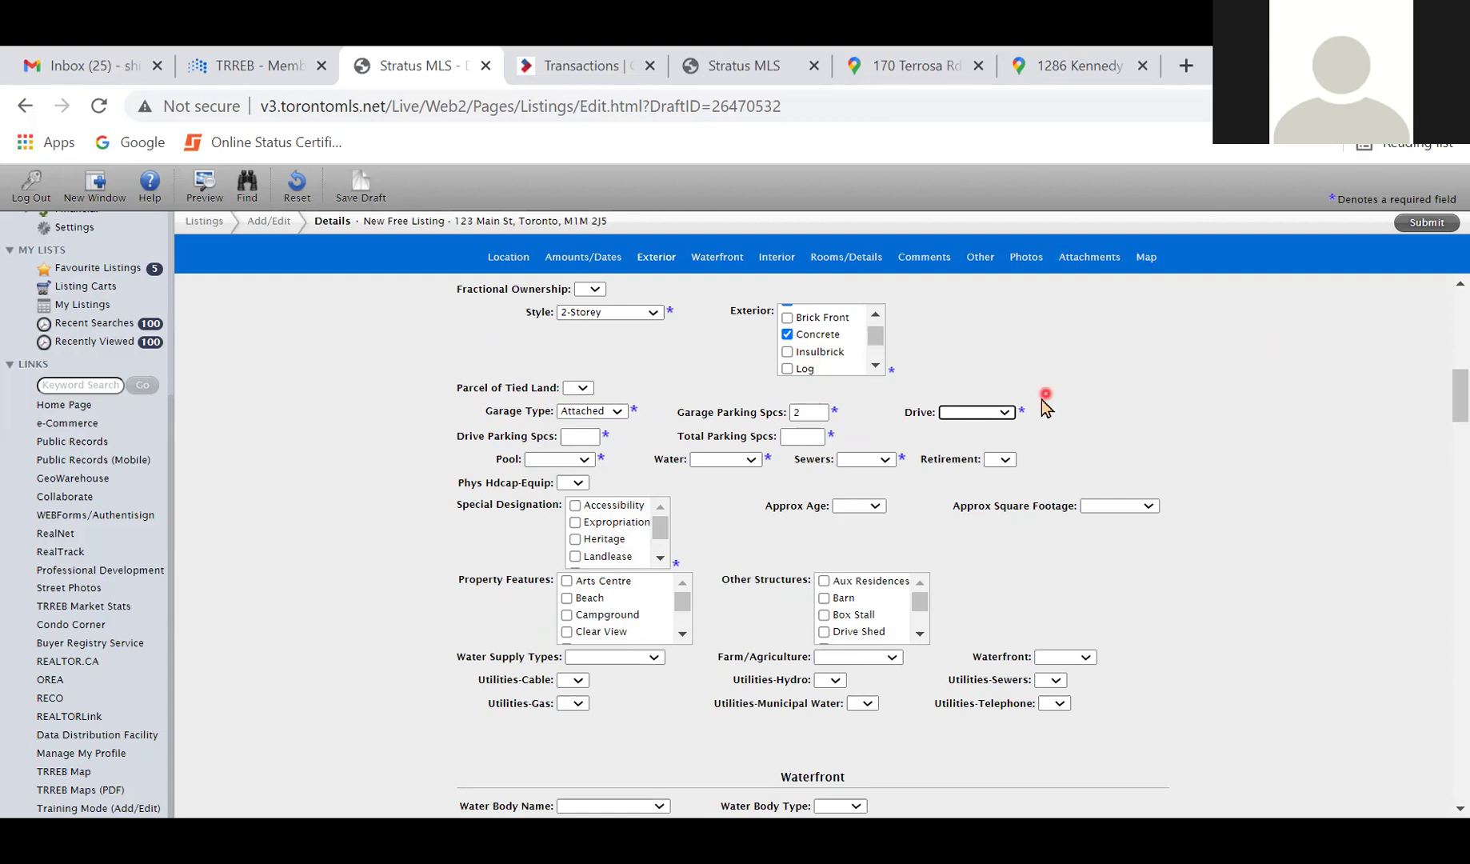
- Set the drive to Private, with 4 drive parking spaces and 6 total parking spaces
{"action": "left_click", "coordinate": [996, 416]}
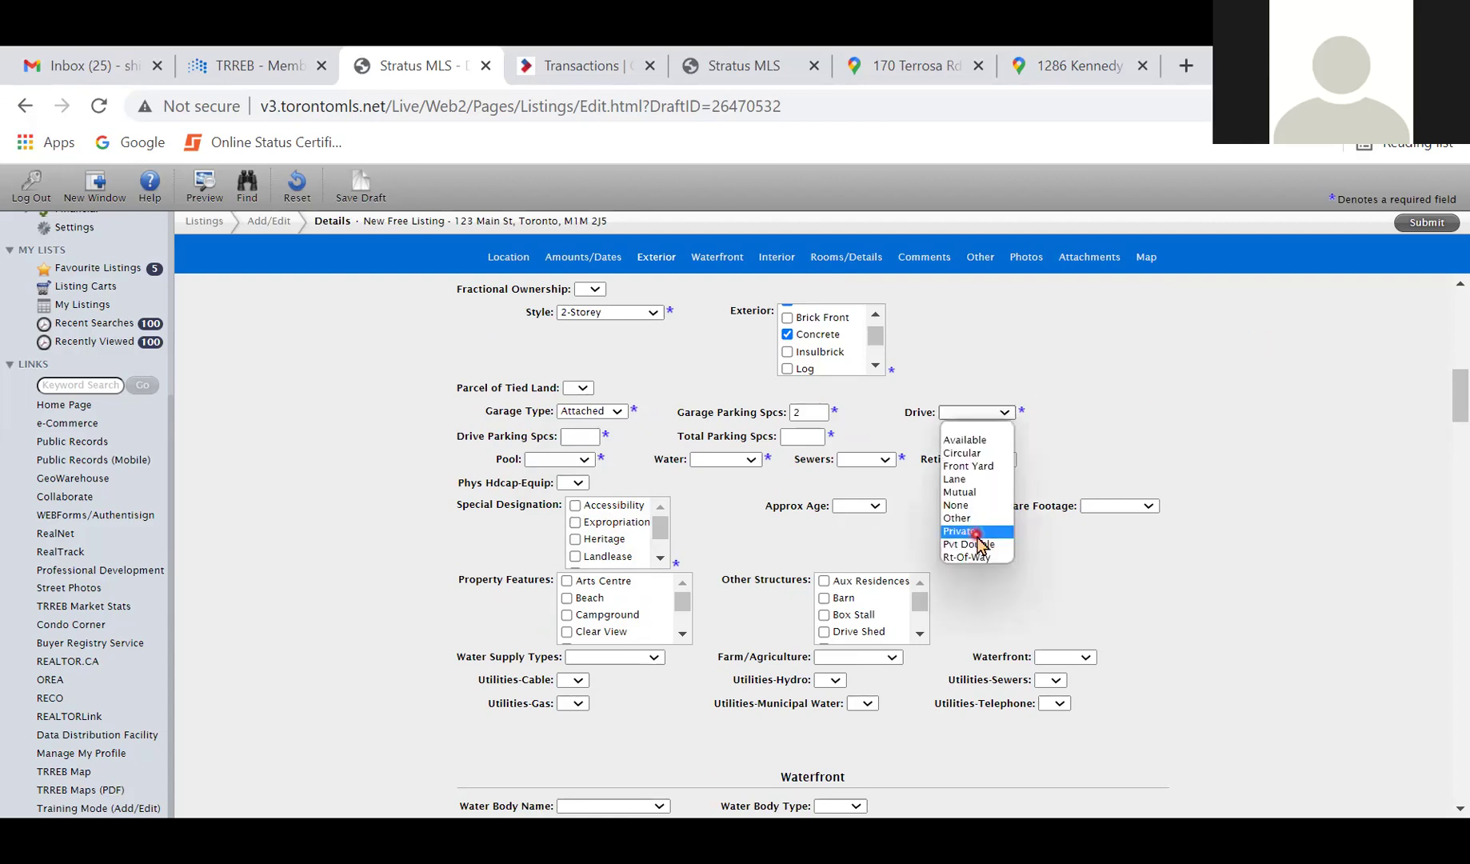
{"action": "left_click", "coordinate": [579, 434]}
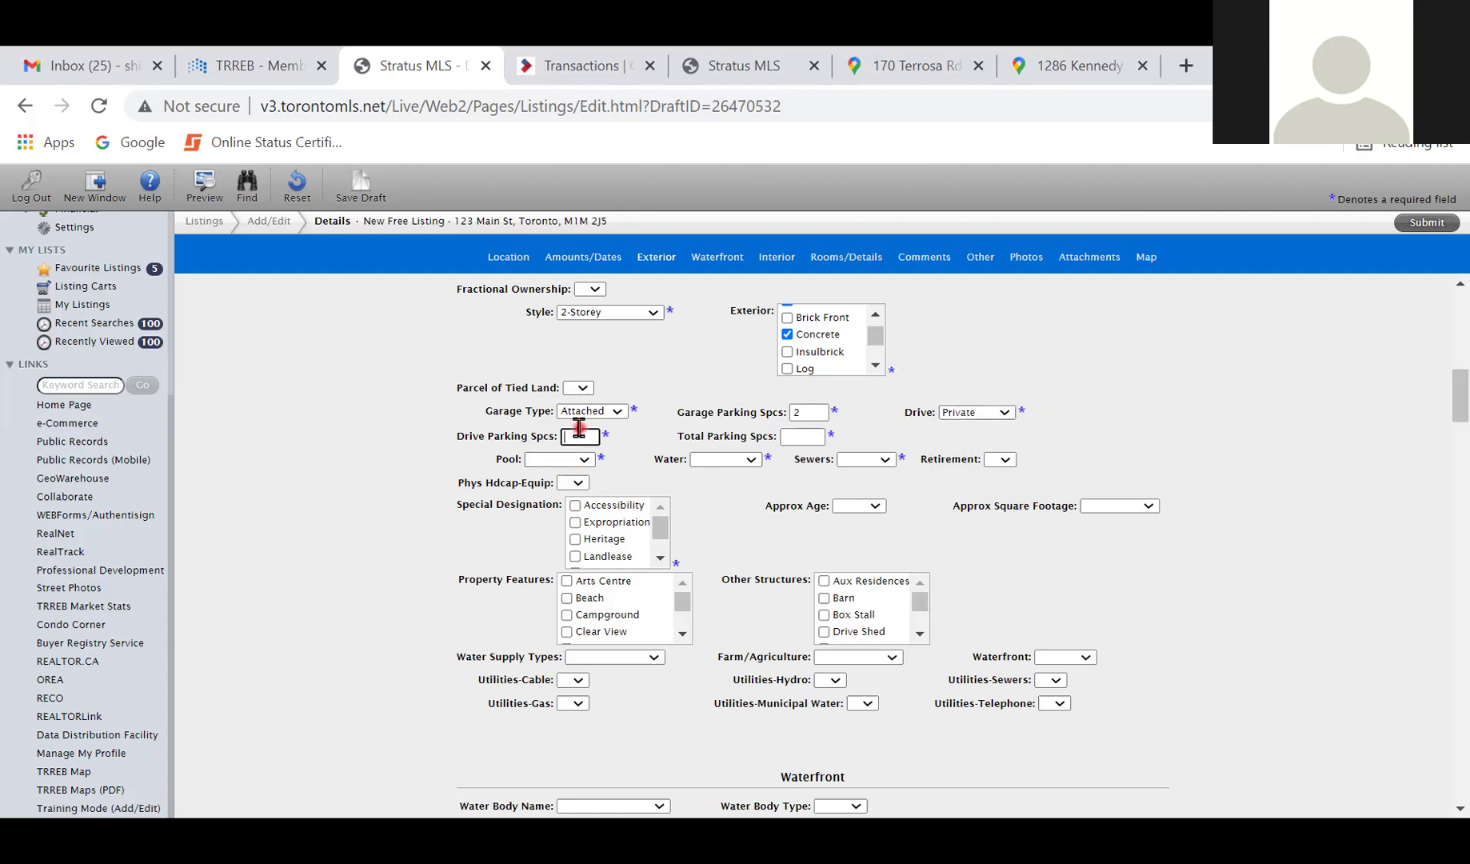
{"action": "type", "text": "4"}
{"action": "key", "text": "Tab"}
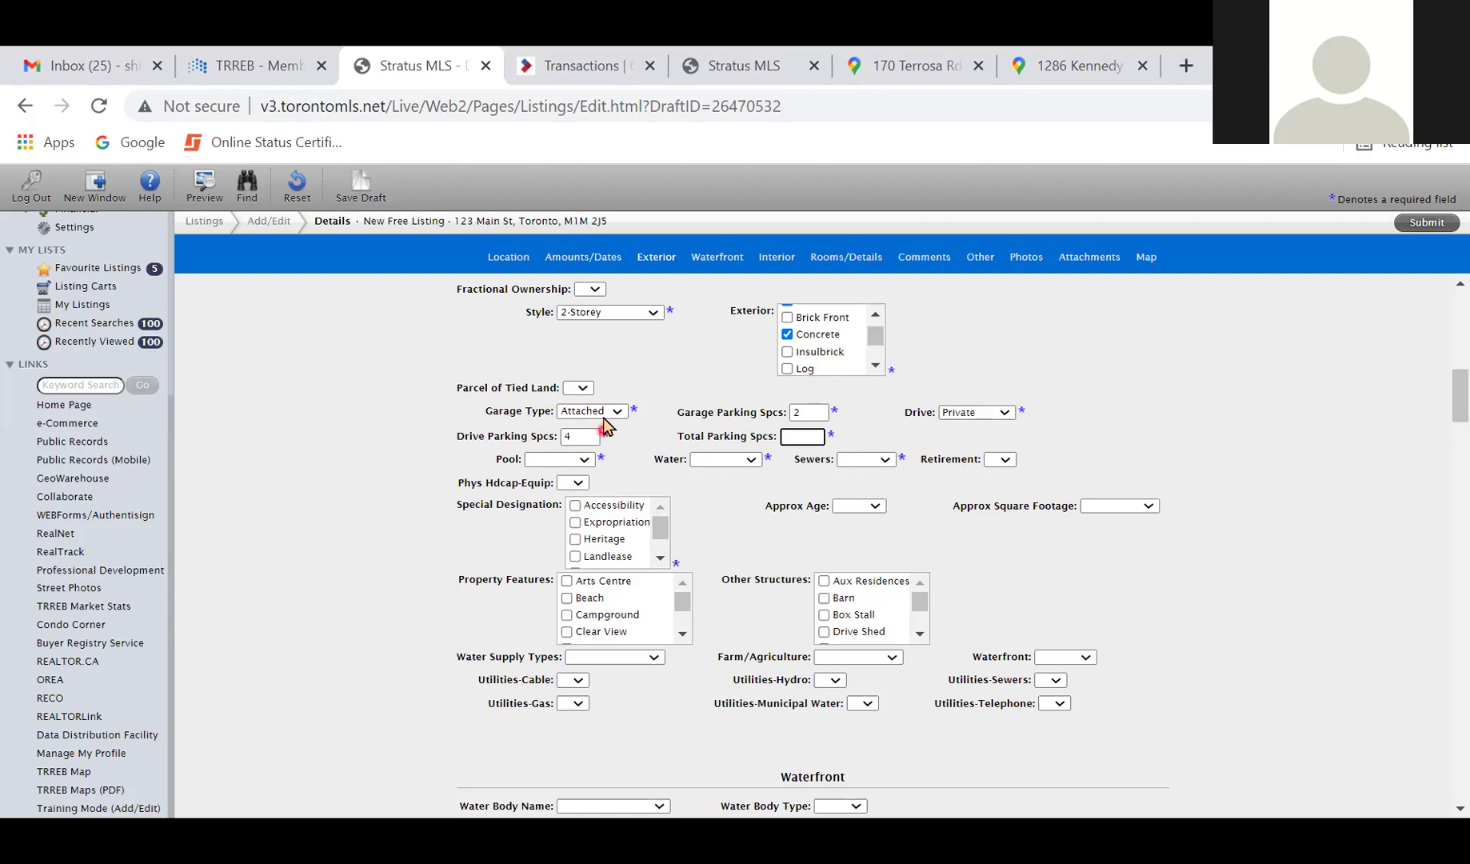
{"action": "type", "text": "6"}
{"action": "key", "text": "Tab"}
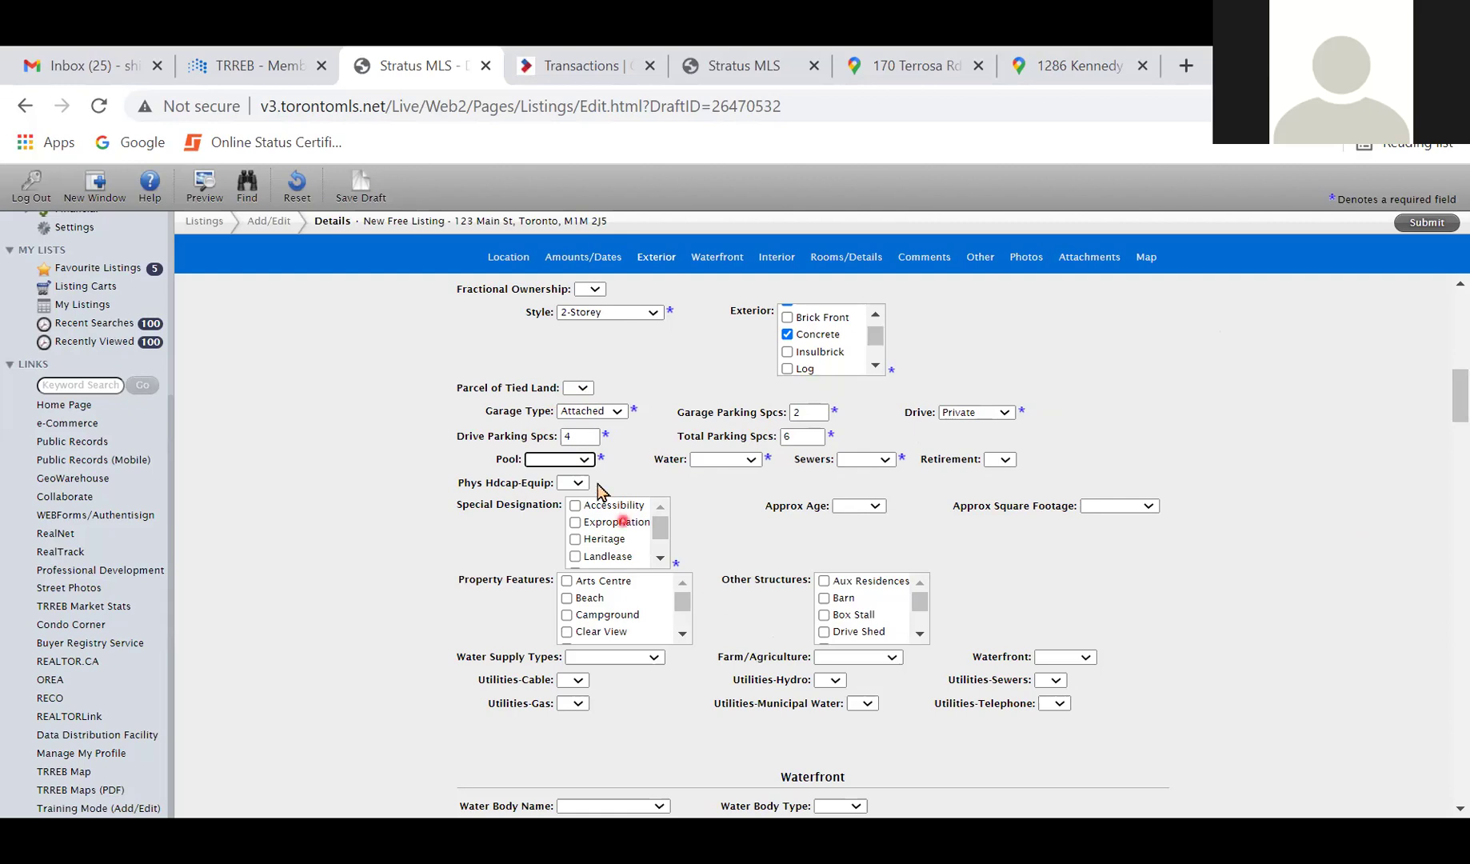
- Set Pool to None, Water to Municipal and Sewers to Sewers
{"action": "left_click", "coordinate": [571, 469]}
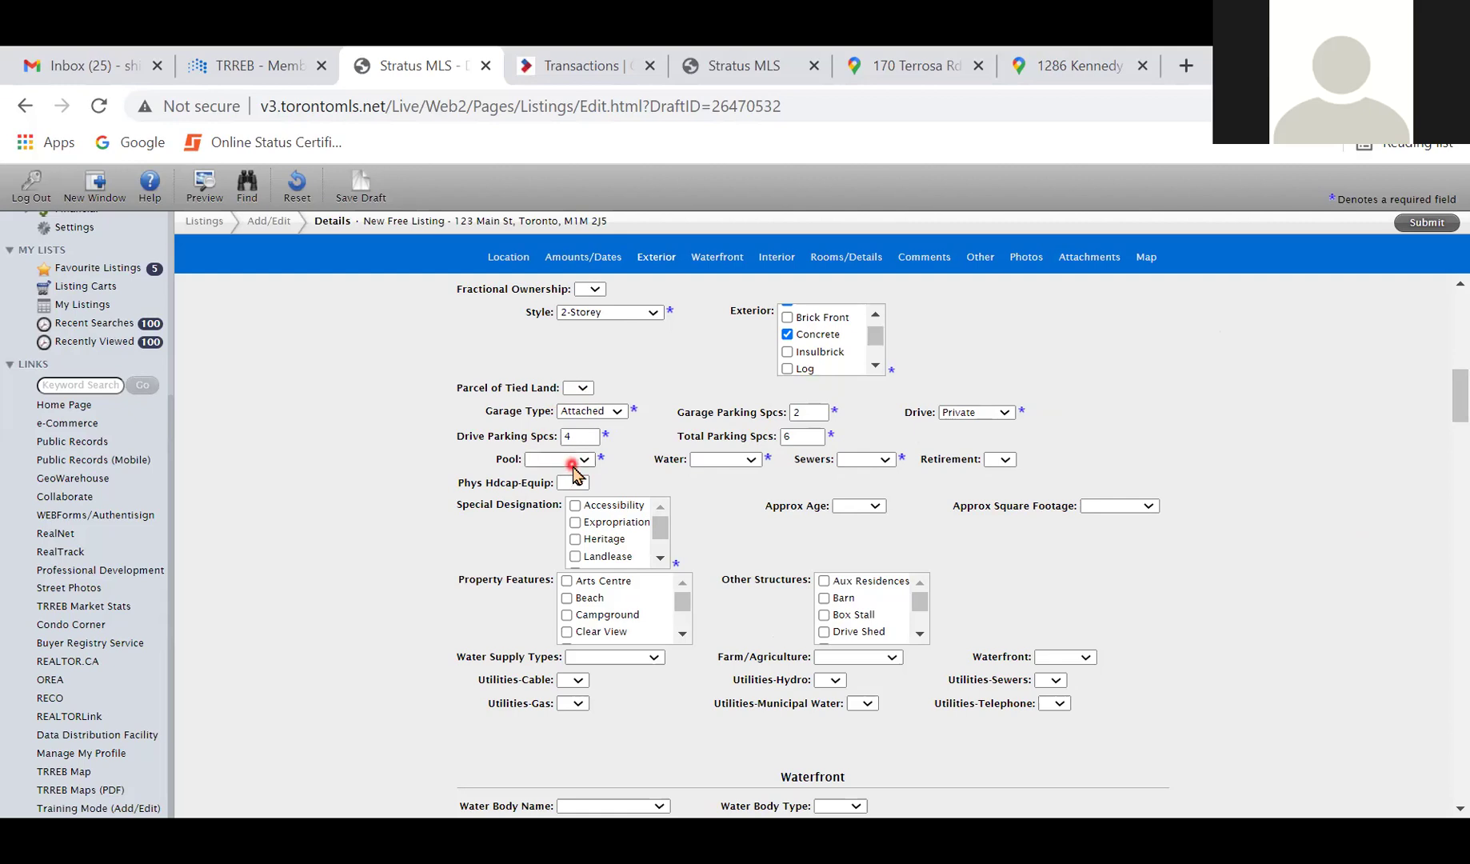
{"action": "left_click", "coordinate": [574, 468]}
{"action": "left_click", "coordinate": [565, 533]}
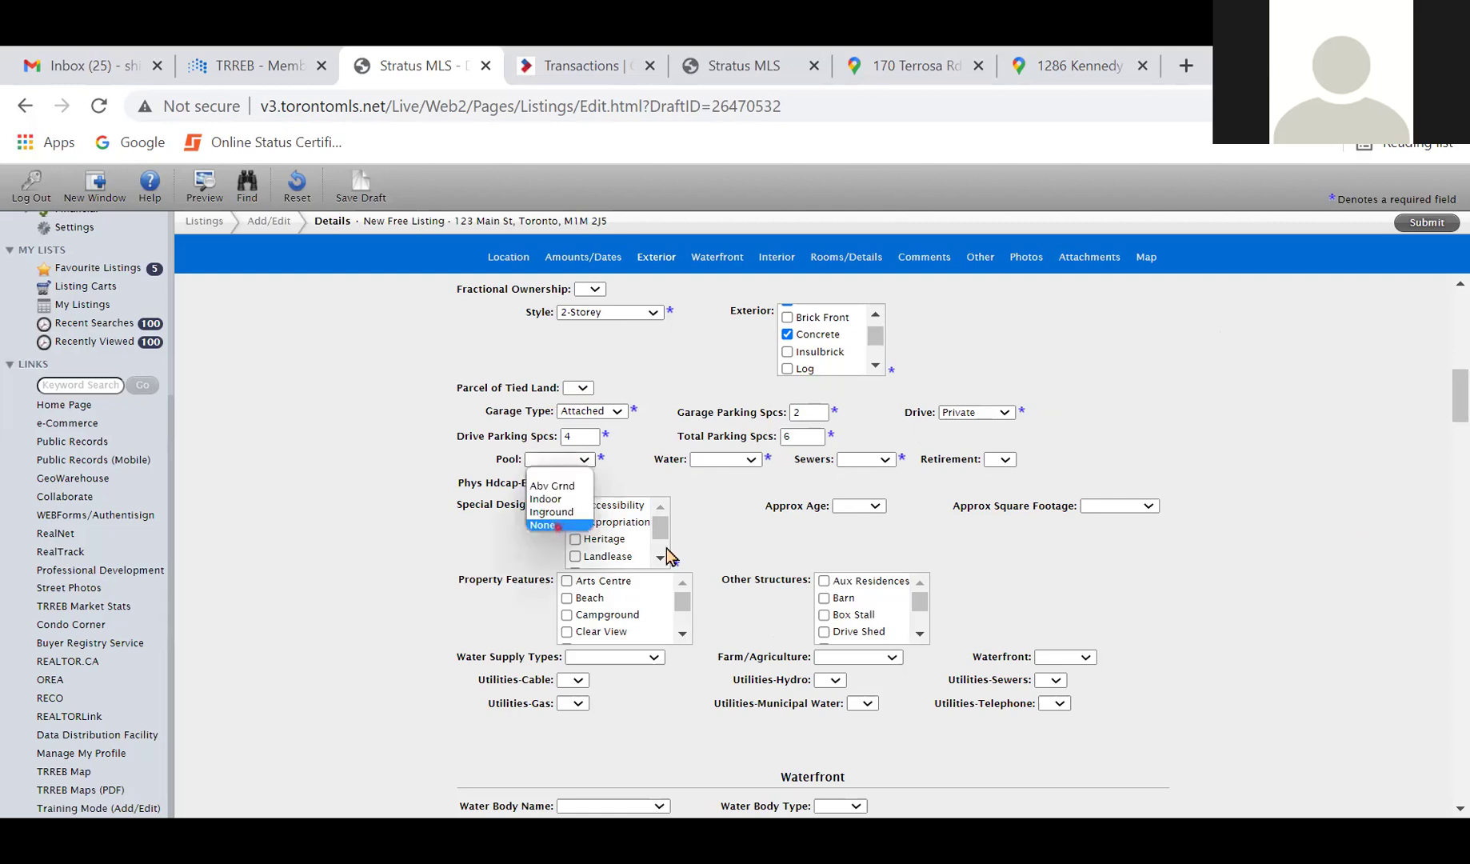
{"action": "left_click", "coordinate": [741, 460]}
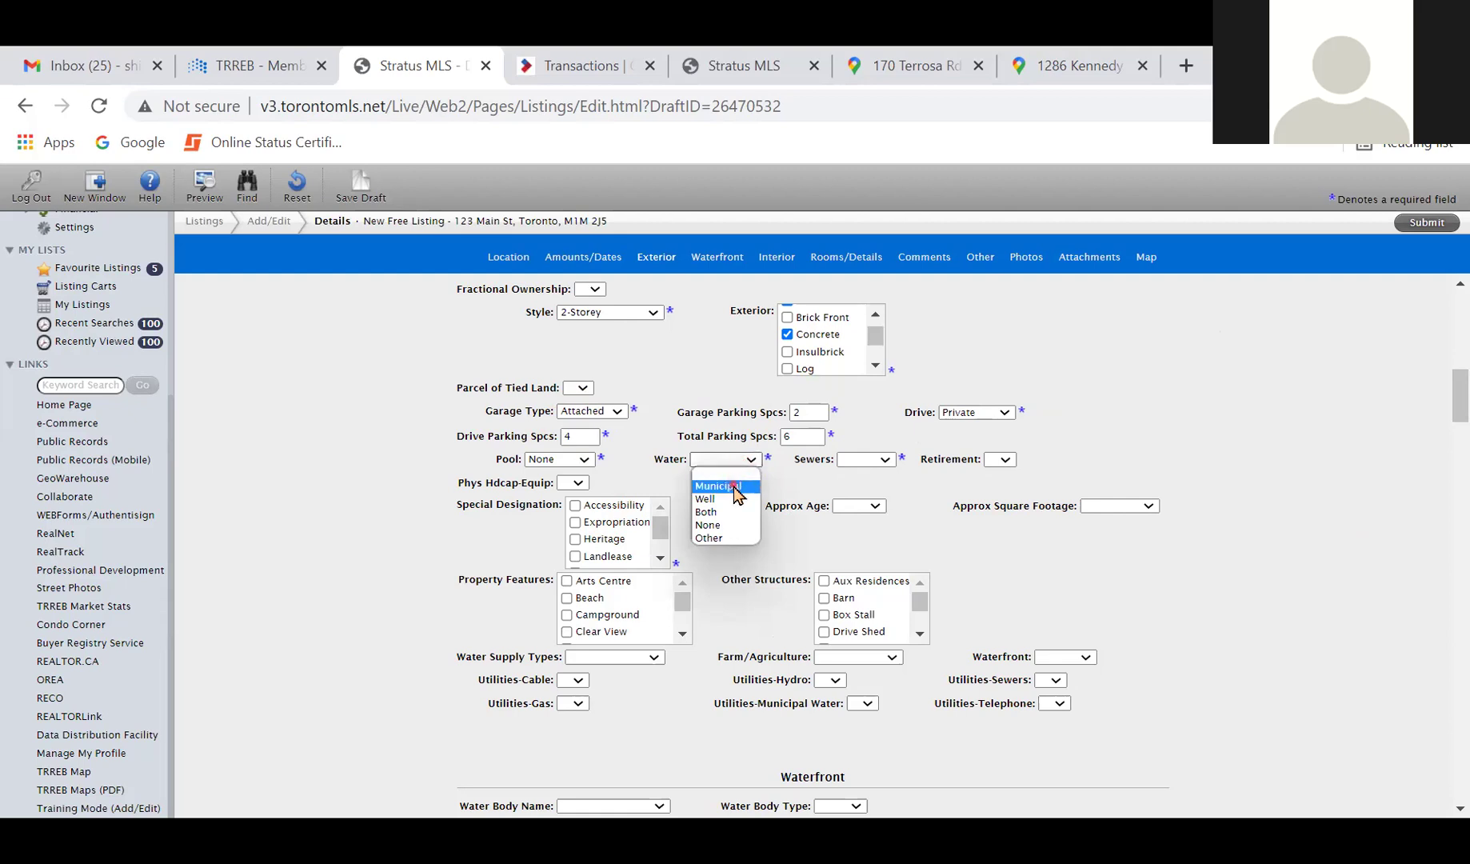
{"action": "left_click", "coordinate": [734, 485]}
{"action": "left_click", "coordinate": [875, 459]}
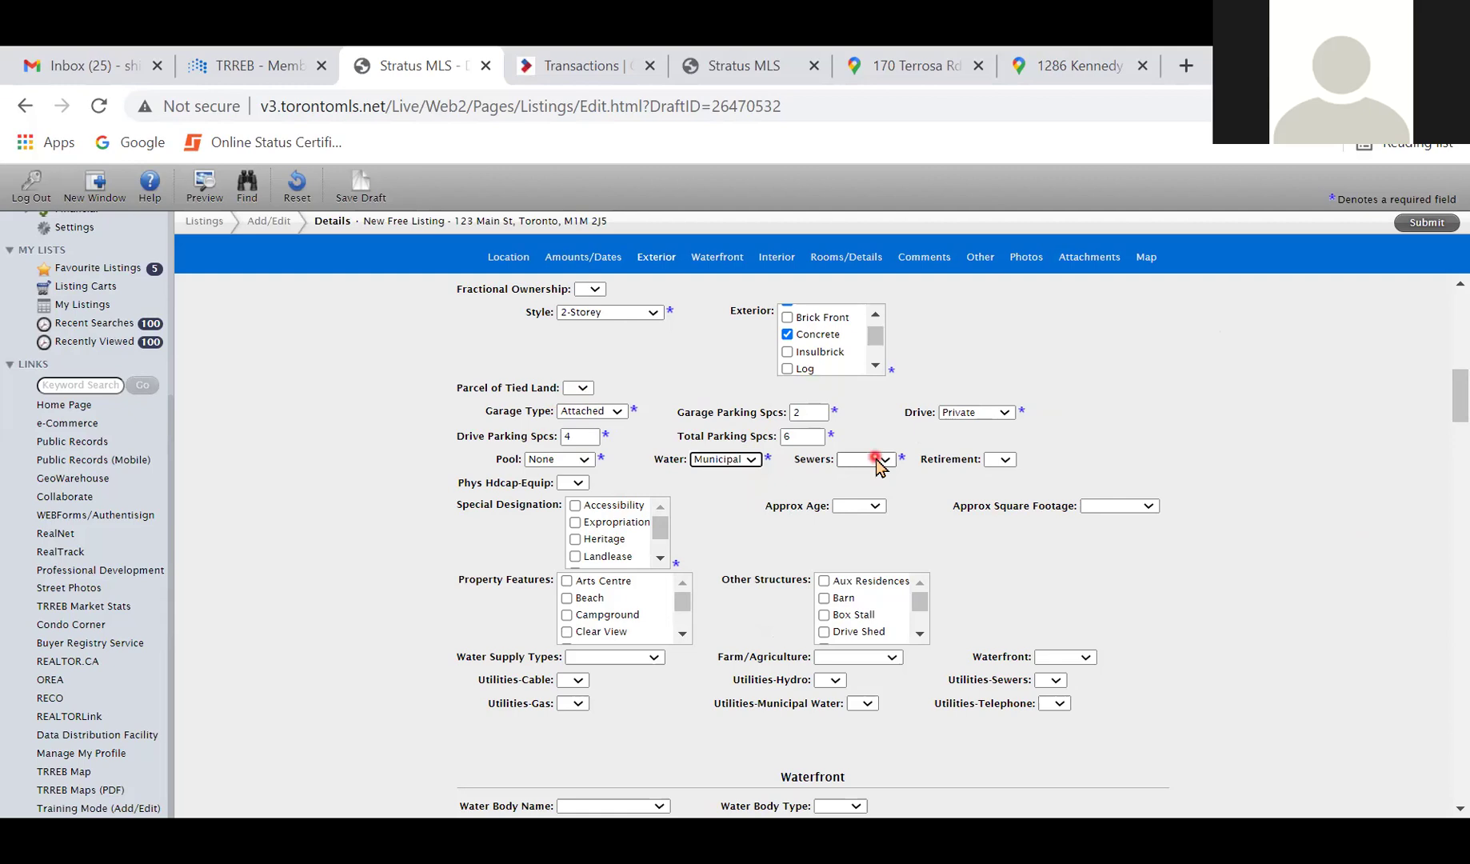
{"action": "left_click", "coordinate": [871, 512]}
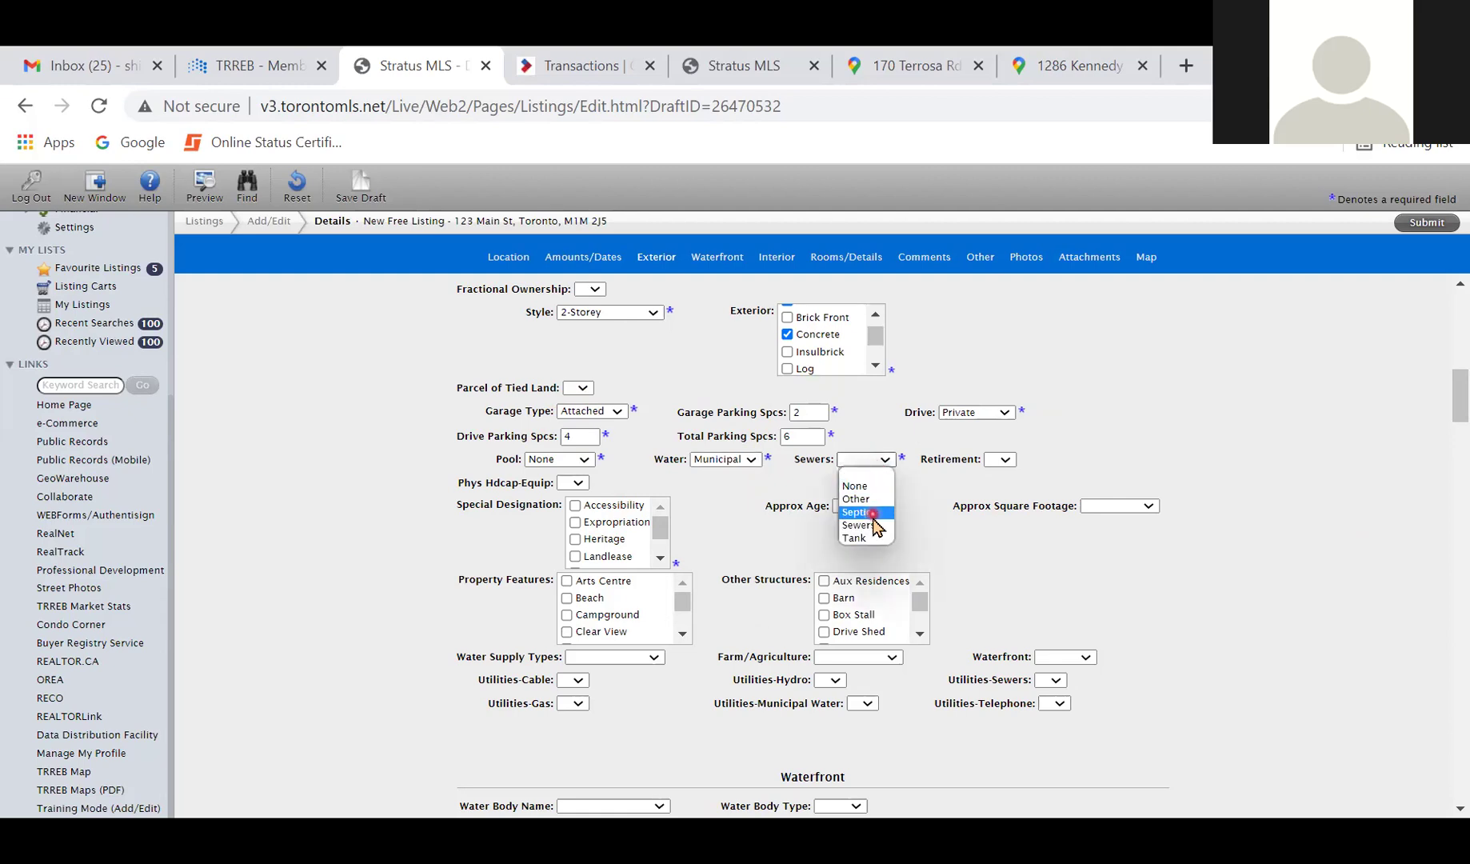
{"action": "left_click", "coordinate": [873, 525]}
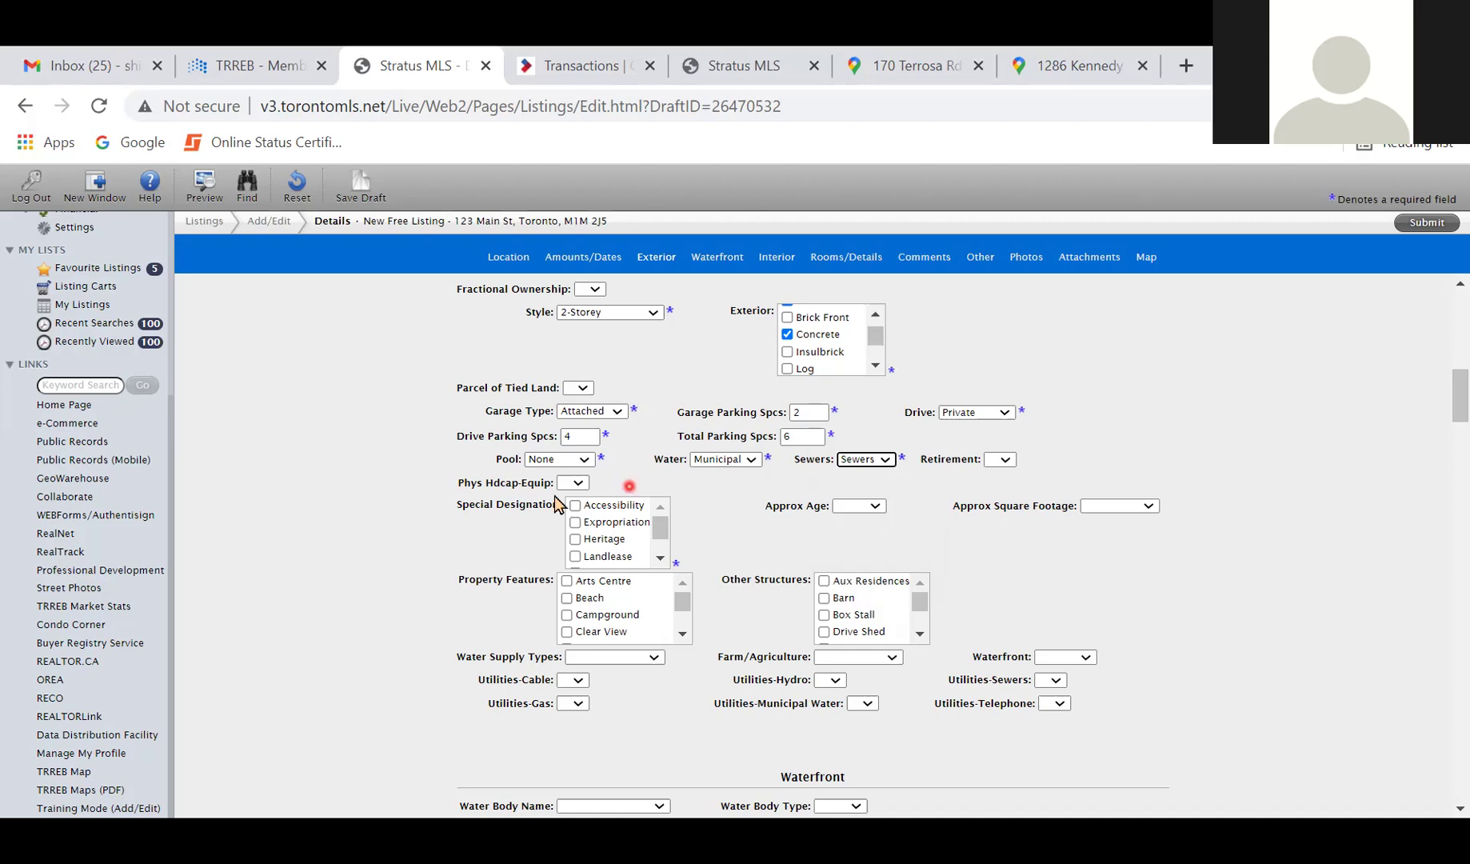
- Mark the special designation as Unknown
{"action": "scroll", "coordinate": [443, 556], "scroll_direction": "down", "scroll_amount": 2}
{"action": "scroll", "coordinate": [442, 556], "scroll_direction": "up", "scroll_amount": 1}
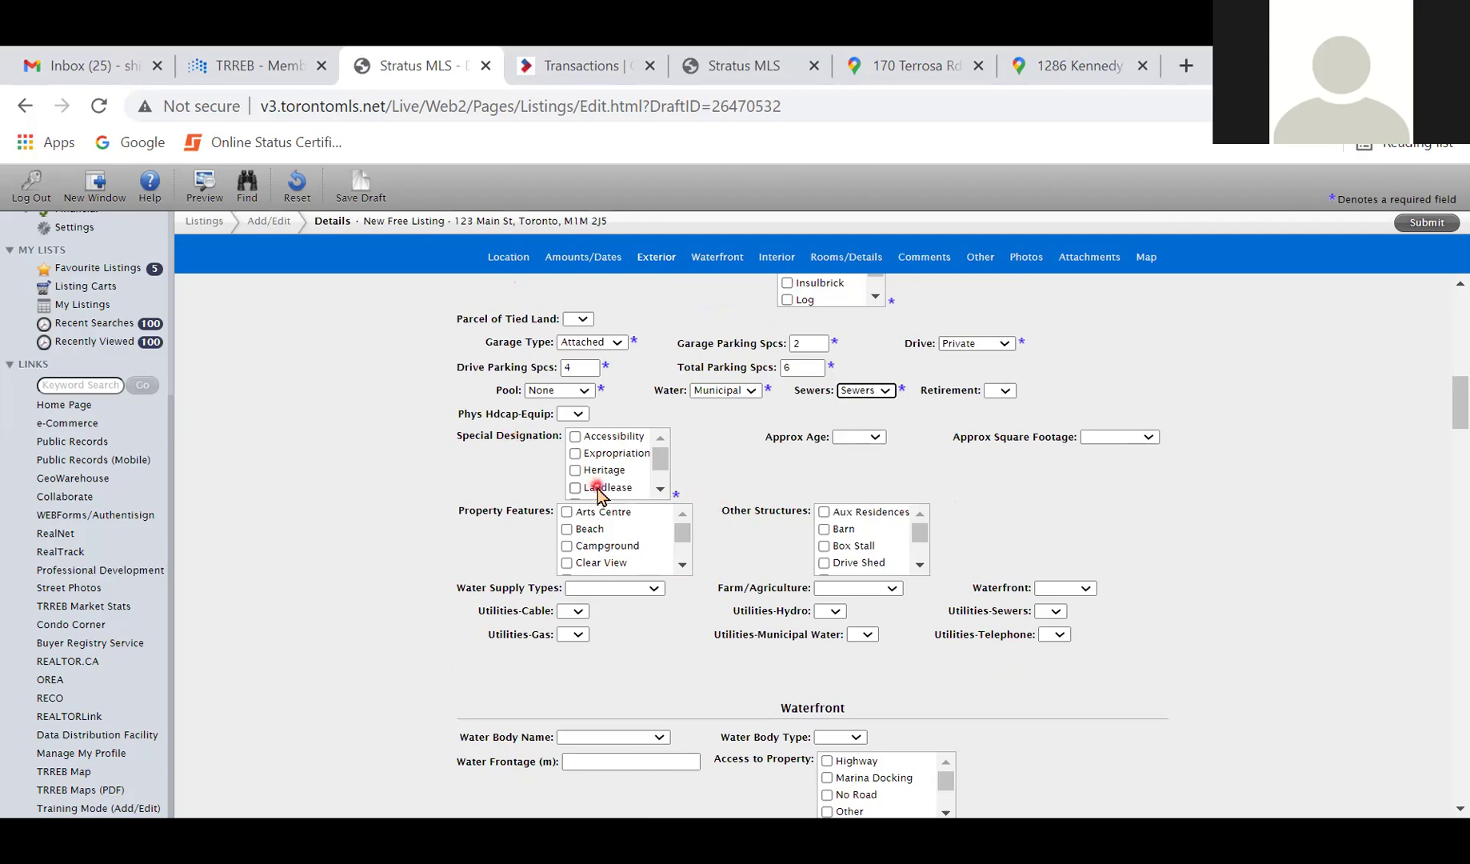
{"action": "left_click", "coordinate": [663, 491]}
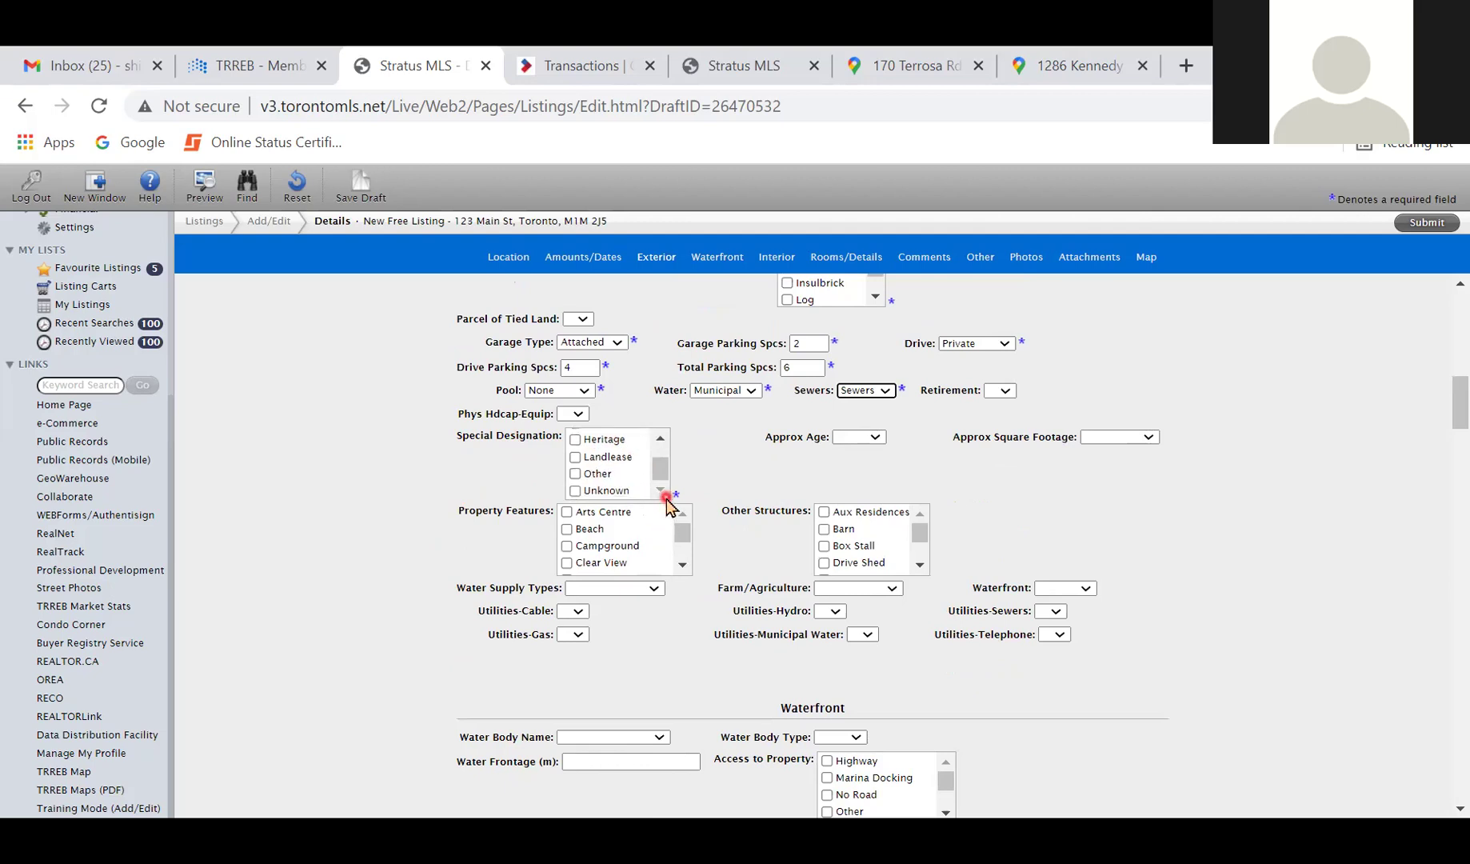
{"action": "left_click", "coordinate": [575, 494]}
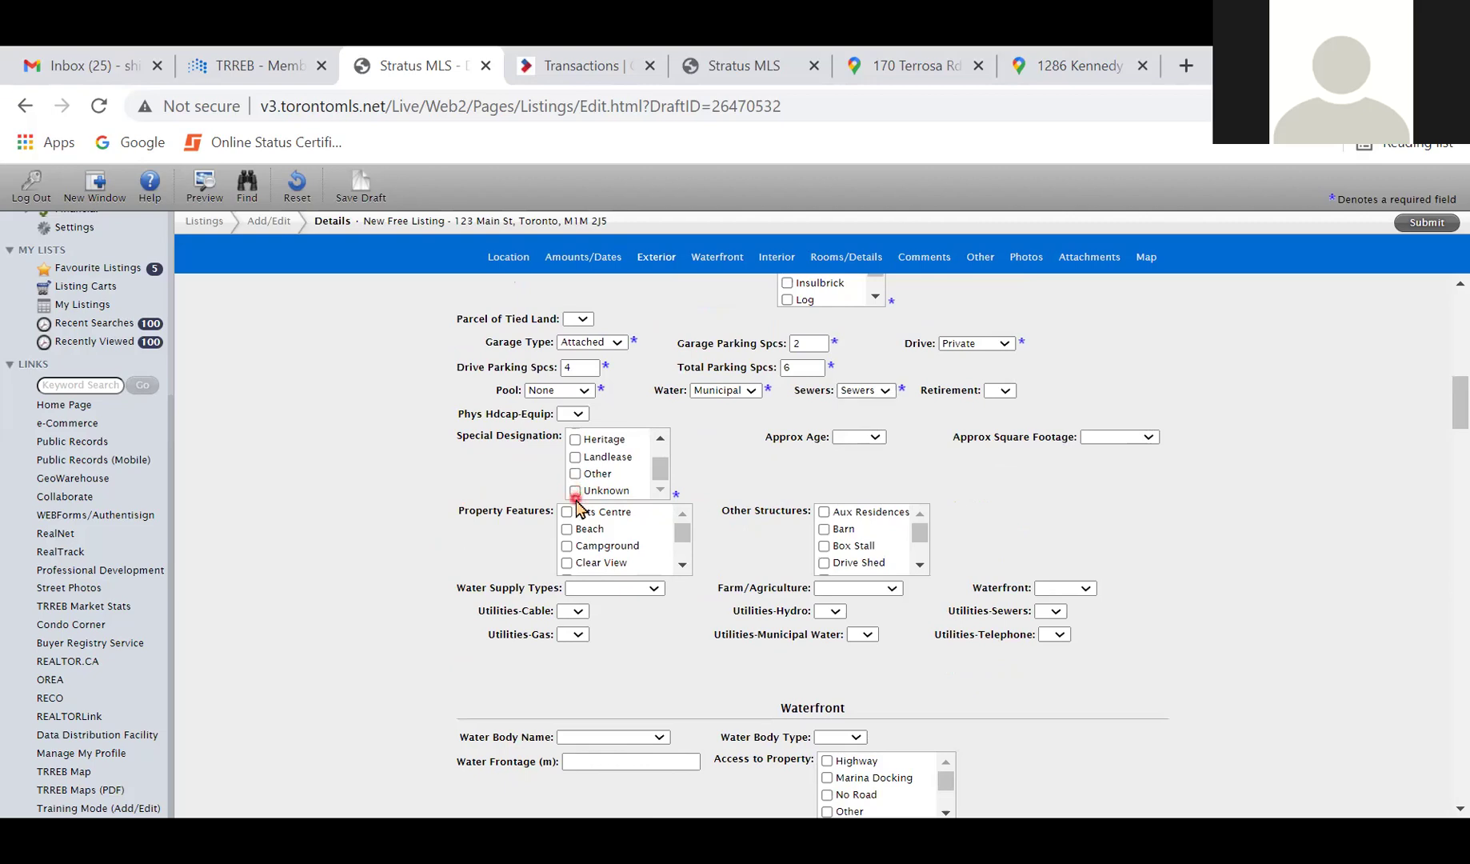
{"action": "left_click", "coordinate": [838, 593]}
- In the Interior section, enter 8 rooms and 5 additional rooms (Rooms +)
{"action": "scroll", "coordinate": [1300, 569], "scroll_direction": "down", "scroll_amount": 2}
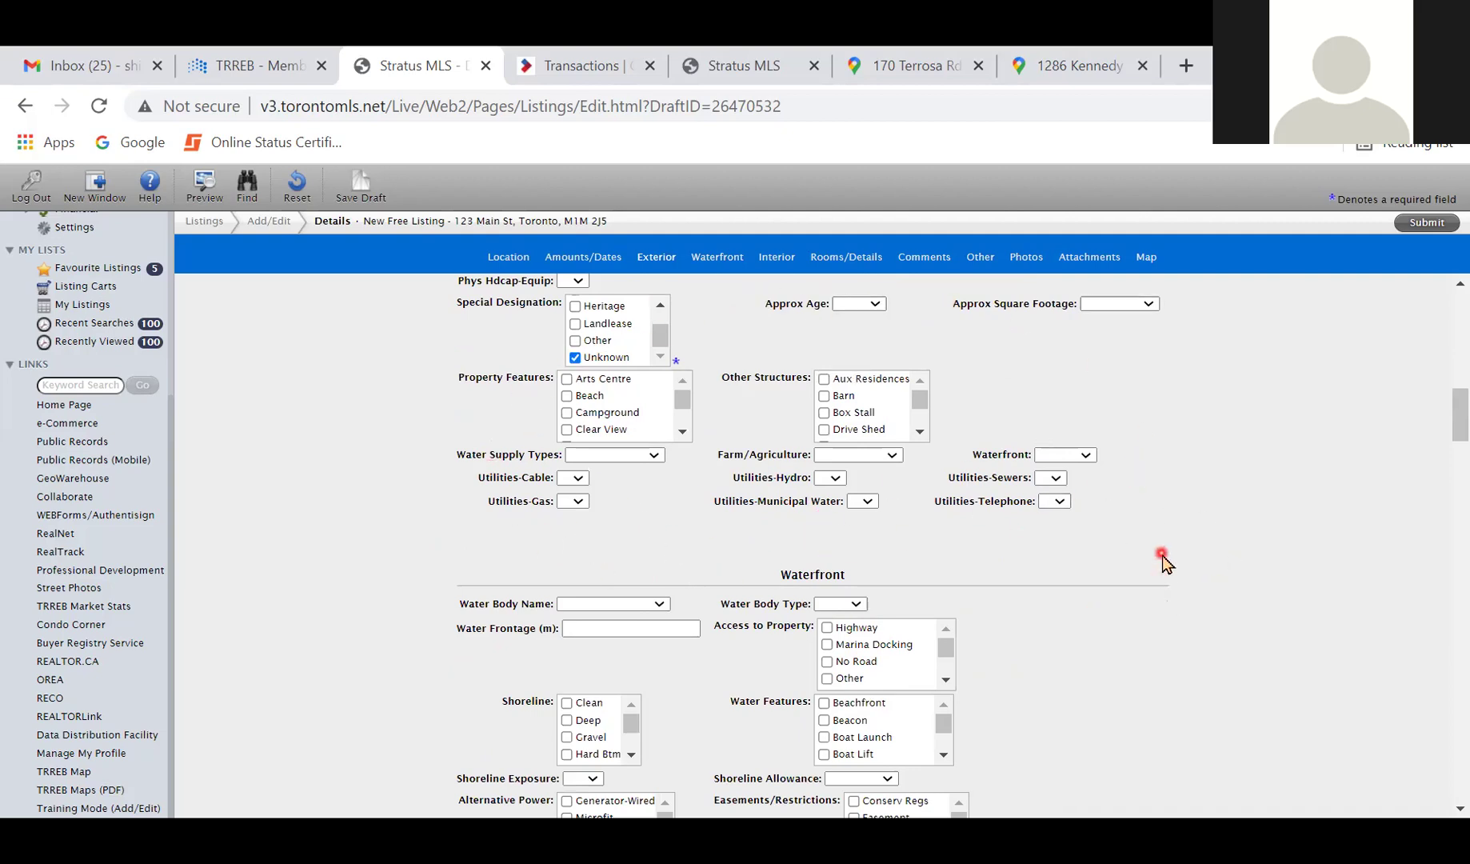
{"action": "scroll", "coordinate": [1164, 560], "scroll_direction": "down", "scroll_amount": 3}
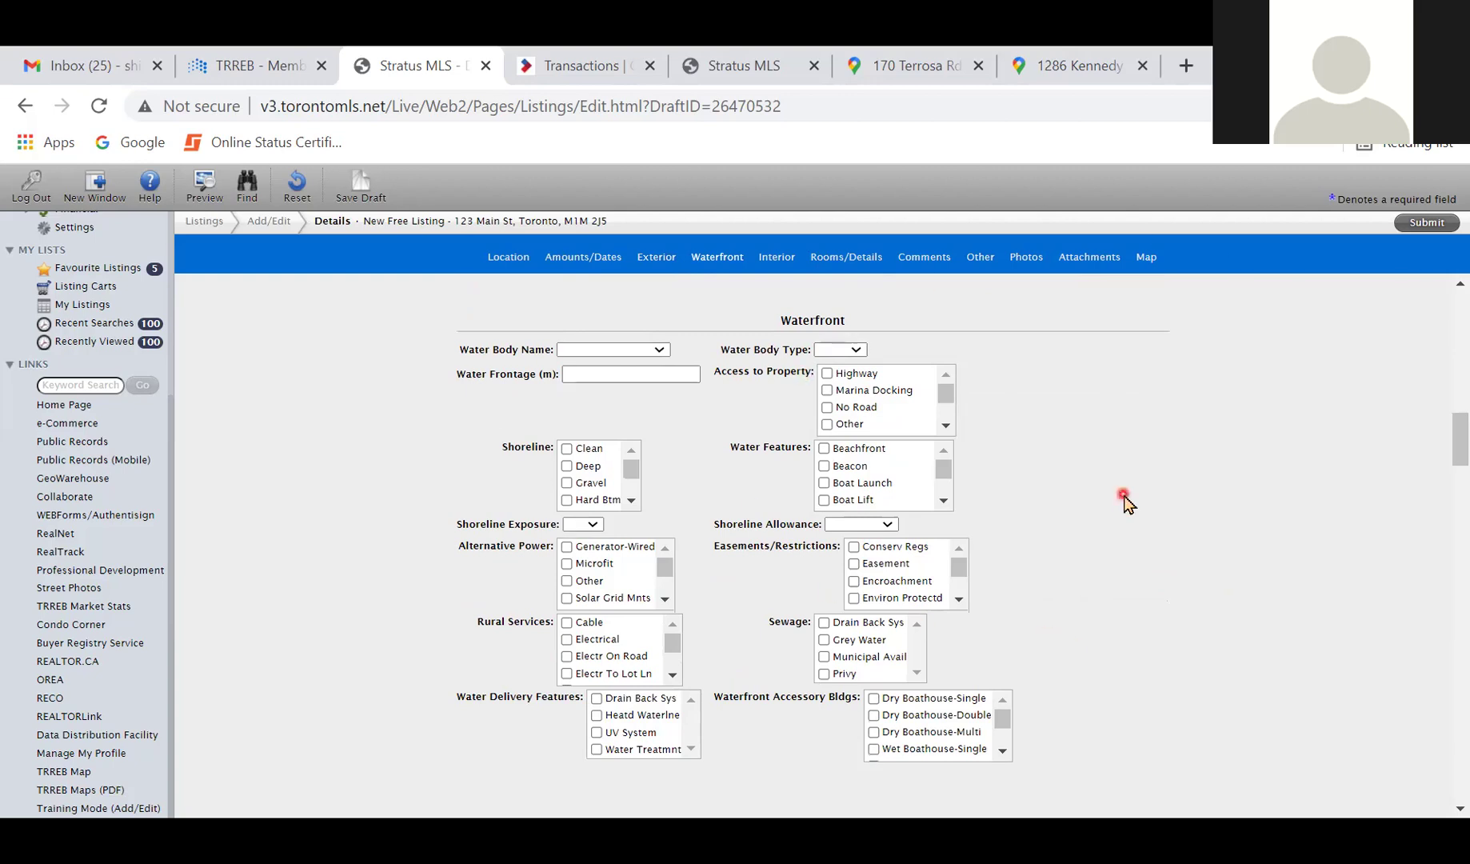
{"action": "scroll", "coordinate": [1119, 500], "scroll_direction": "down", "scroll_amount": 3}
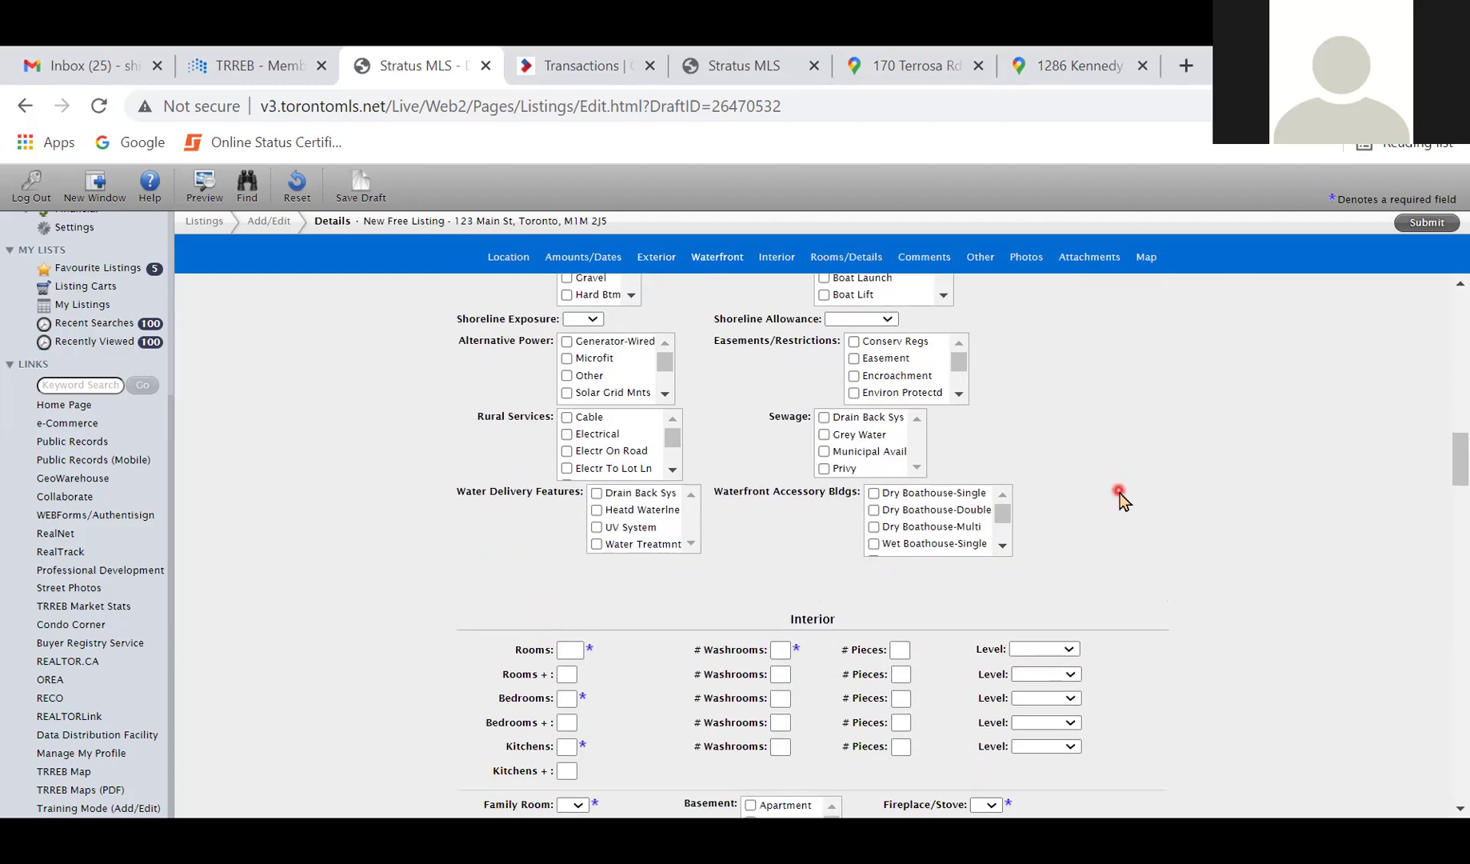
{"action": "scroll", "coordinate": [1119, 500], "scroll_direction": "down", "scroll_amount": 3}
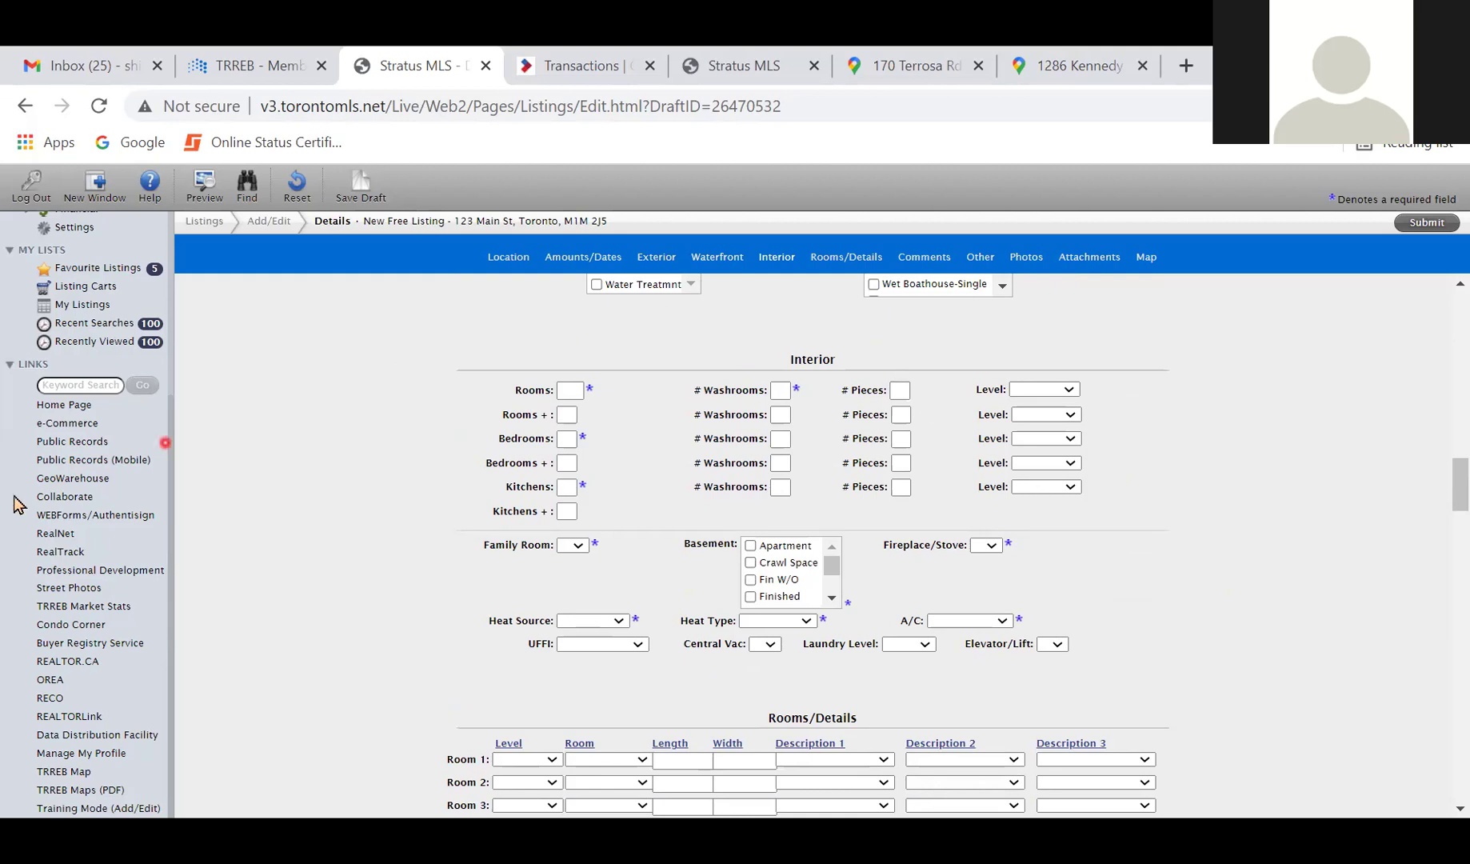
{"action": "left_click", "coordinate": [569, 389]}
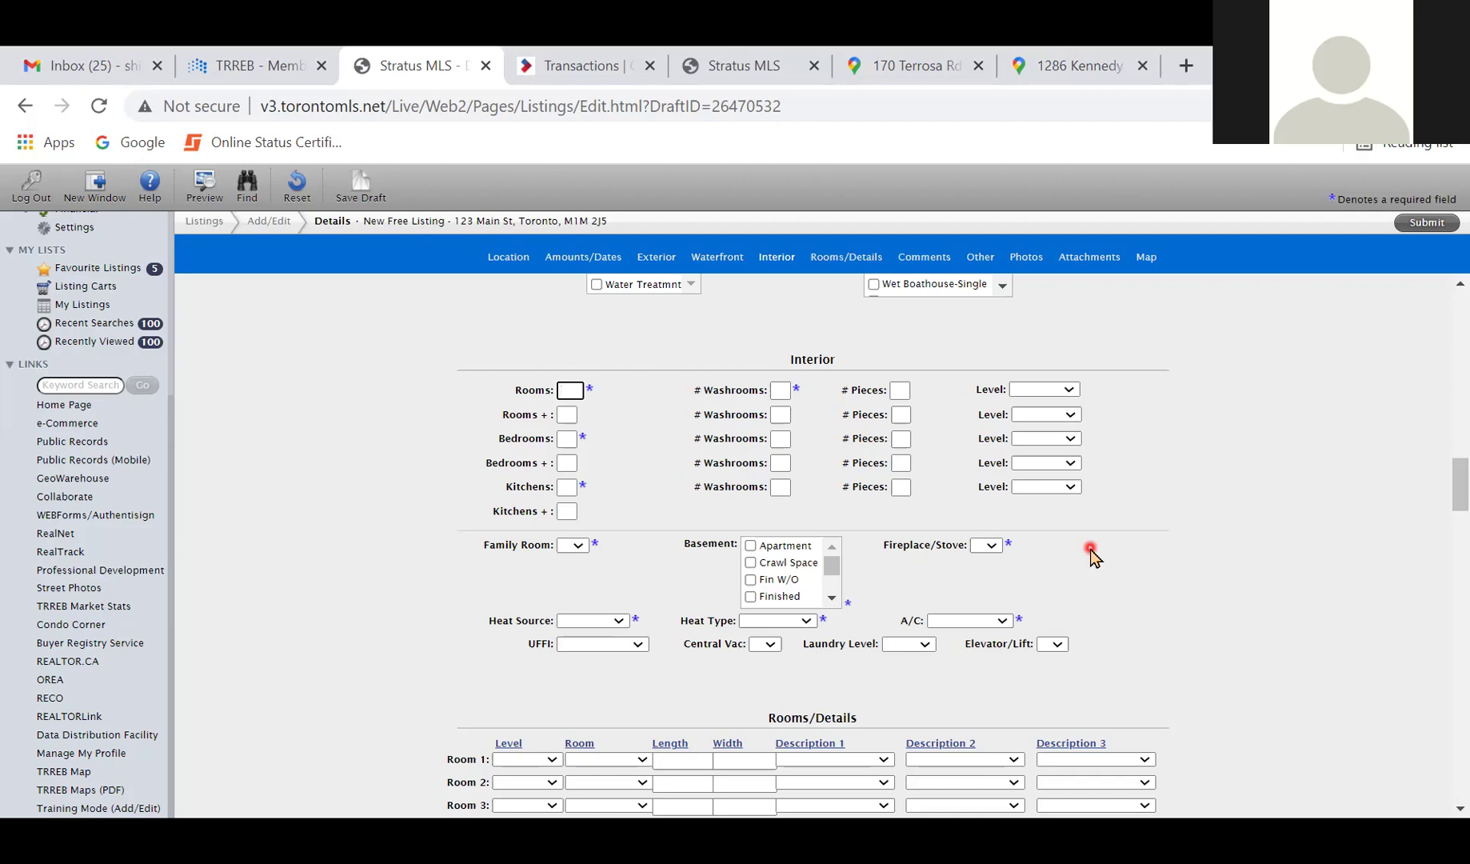
{"action": "type", "text": "8"}
{"action": "key", "text": "Tab"}
{"action": "type", "text": "3"}
{"action": "key", "text": "BackSpace"}
{"action": "type", "text": "5"}
{"action": "key", "text": "Tab"}
- Enter 4 bedrooms plus 2 additional, and 1 kitchen plus 1 additional
{"action": "type", "text": "4"}
{"action": "key", "text": "Tab"}
{"action": "type", "text": "2"}
{"action": "key", "text": "Tab"}
{"action": "type", "text": "1"}
{"action": "key", "text": "Tab"}
{"action": "type", "text": "1"}
{"action": "key", "text": "Tab"}
- Fill the first washroom row with 1 washroom, 2 pieces, on the Main level
{"action": "type", "text": "1"}
{"action": "key", "text": "Tab"}
{"action": "type", "text": "2"}
{"action": "key", "text": "Tab"}
{"action": "key", "text": "m"}
- Fill the second washroom row with 1 washroom, 4 pieces, on the 2nd level
{"action": "left_click", "coordinate": [780, 414]}
{"action": "type", "text": "1"}
{"action": "left_click", "coordinate": [901, 414]}
{"action": "type", "text": "4"}
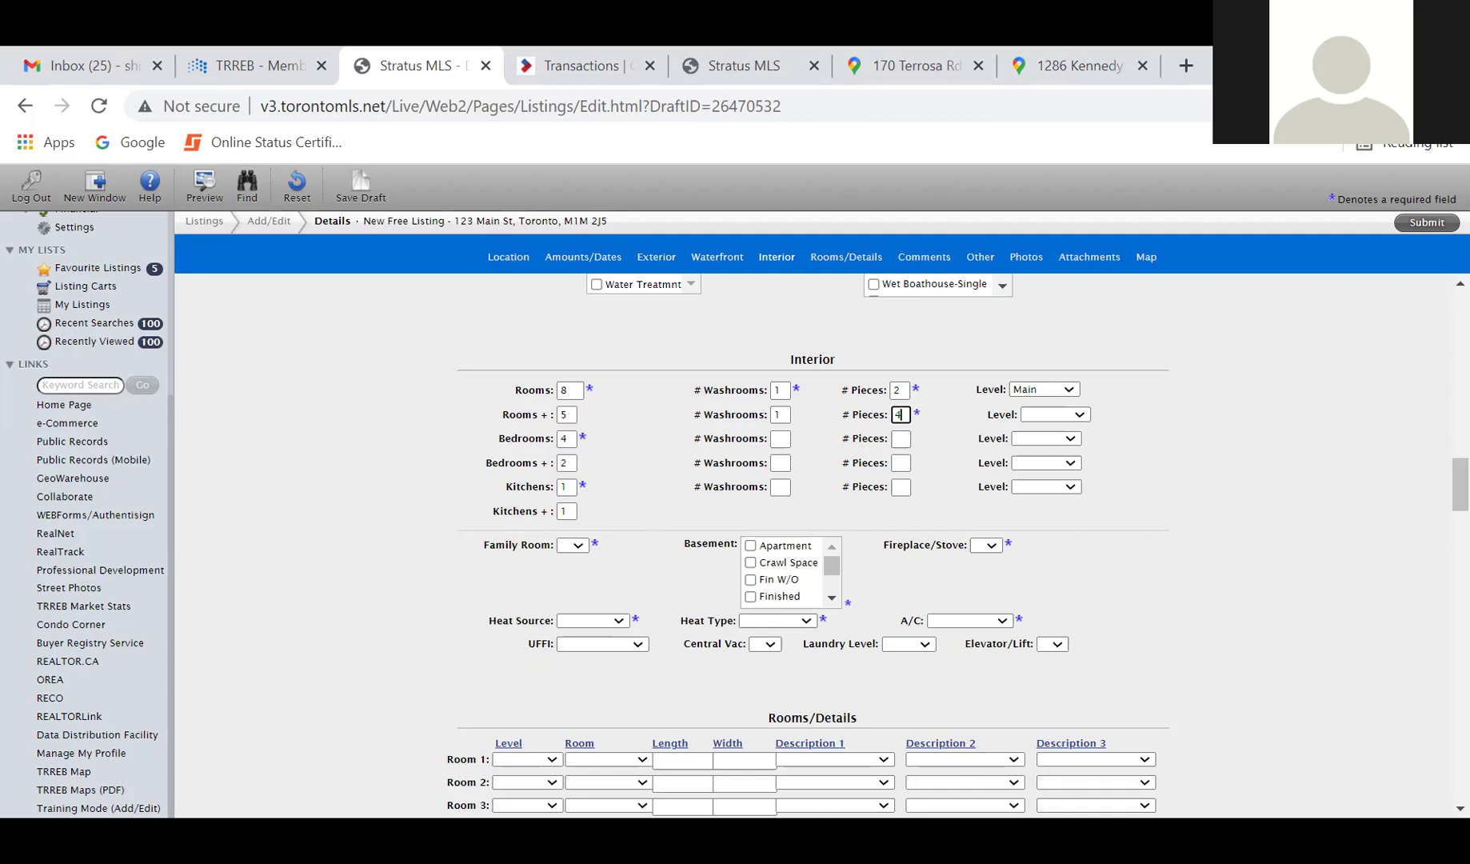
{"action": "key", "text": "Tab"}
{"action": "key", "text": "2"}
{"action": "key", "text": "Tab"}
- Fill the third washroom row with 1 washroom, 3 pieces, on the Lower level, and save the draft
{"action": "type", "text": "1"}
{"action": "key", "text": "Tab"}
{"action": "type", "text": "3"}
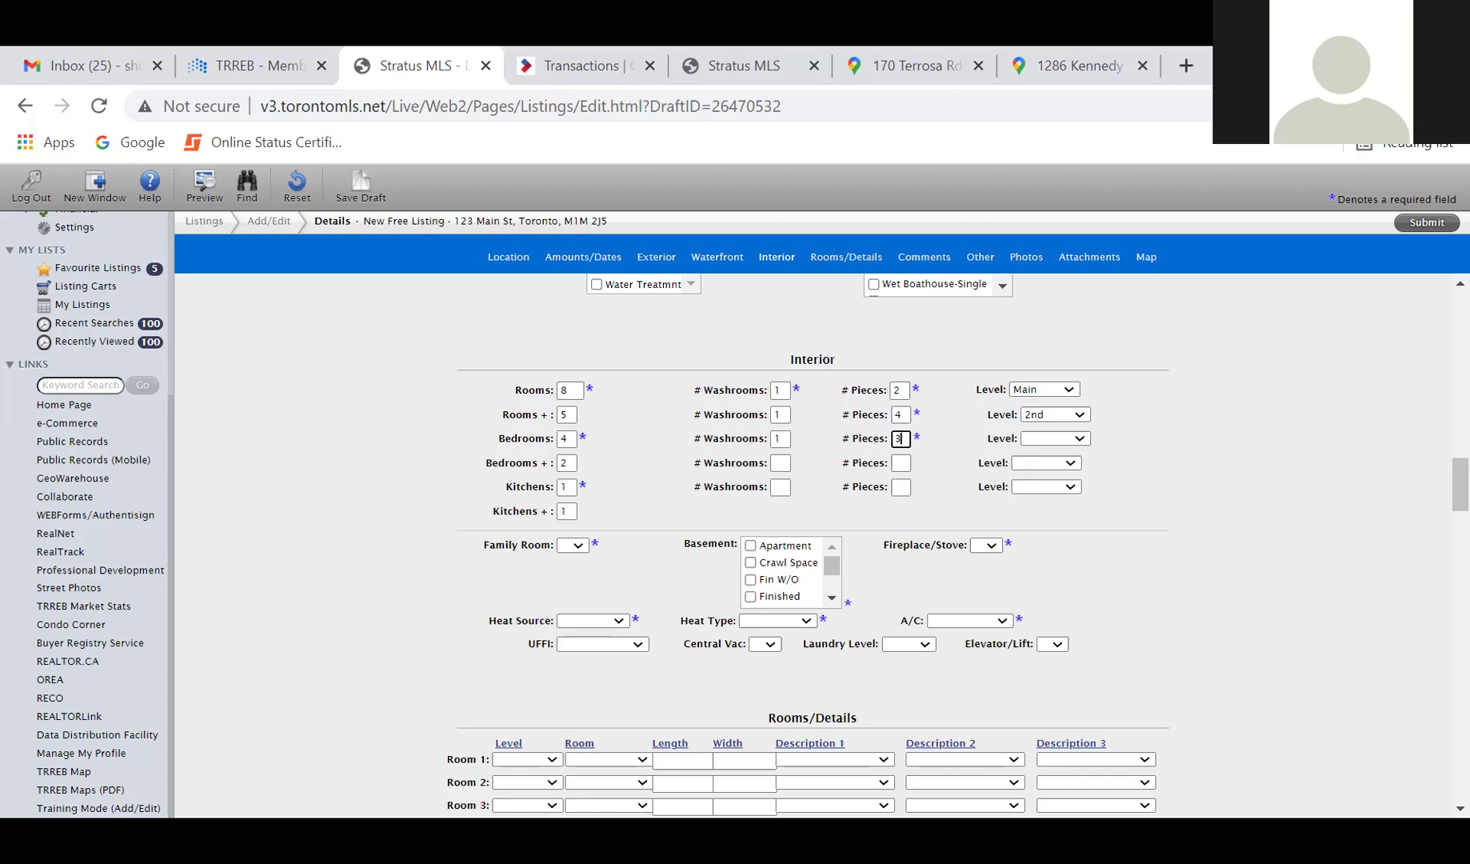
{"action": "key", "text": "Tab"}
{"action": "key", "text": "l"}
{"action": "key", "text": "Tab"}
{"action": "left_click", "coordinate": [361, 184]}
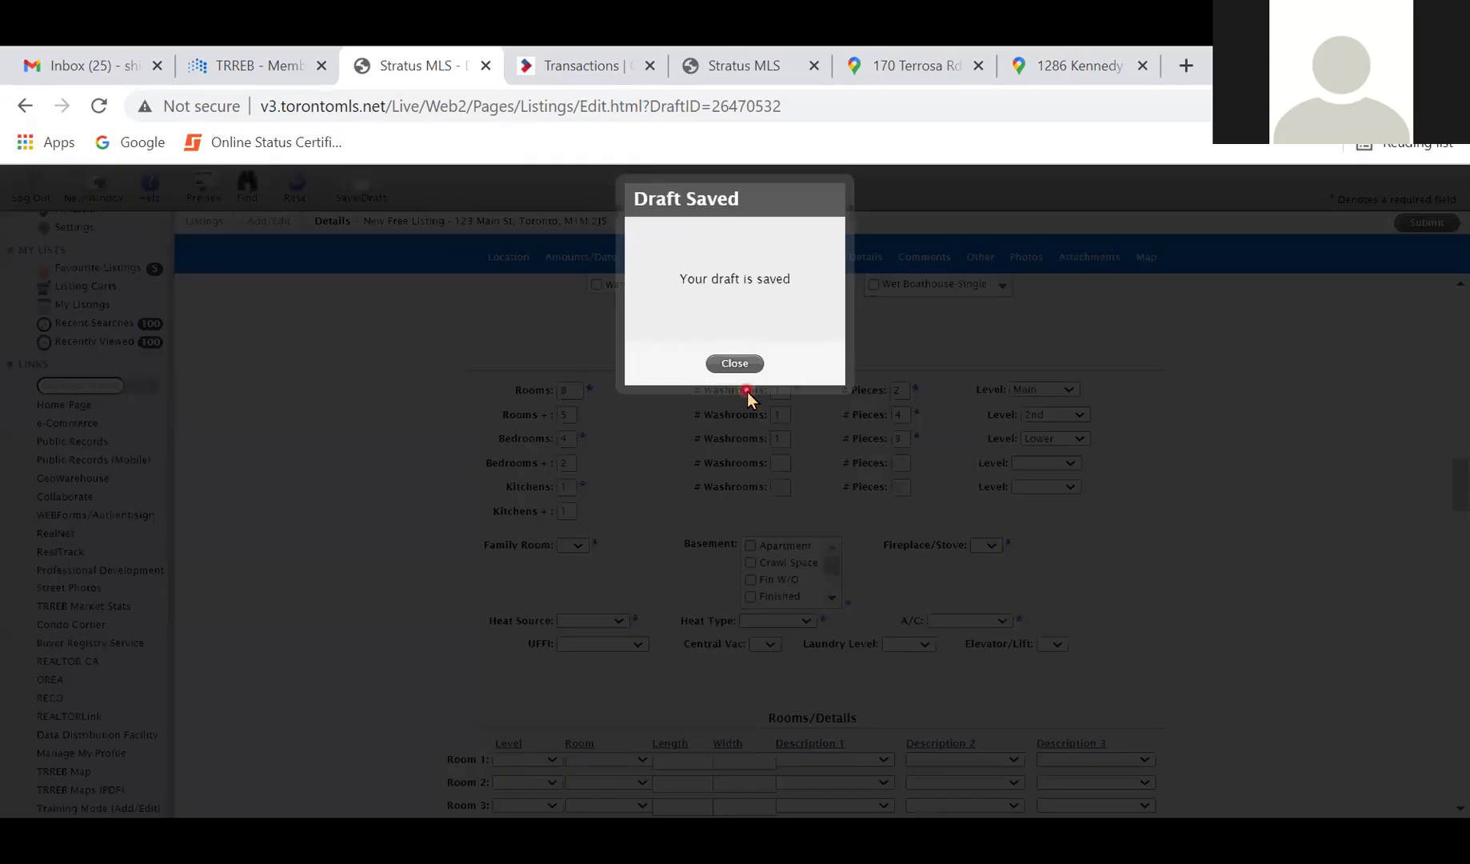
{"action": "left_click", "coordinate": [734, 364]}
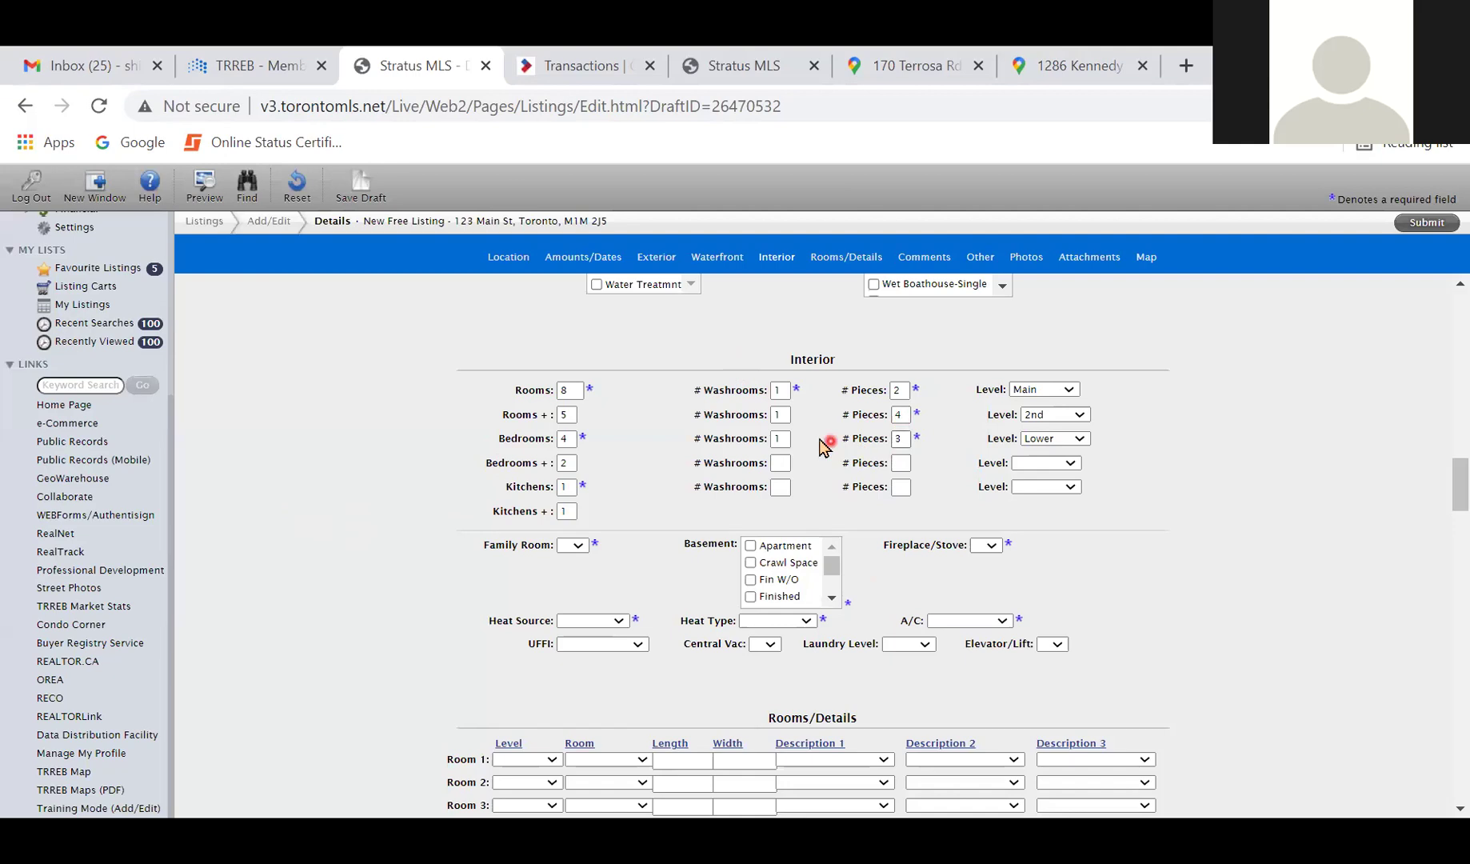
- Change the third washroom row to 4 pieces and save the draft again
{"action": "left_click", "coordinate": [896, 436]}
{"action": "key", "text": "BackSpace"}
{"action": "type", "text": "4"}
{"action": "key", "text": "Tab"}
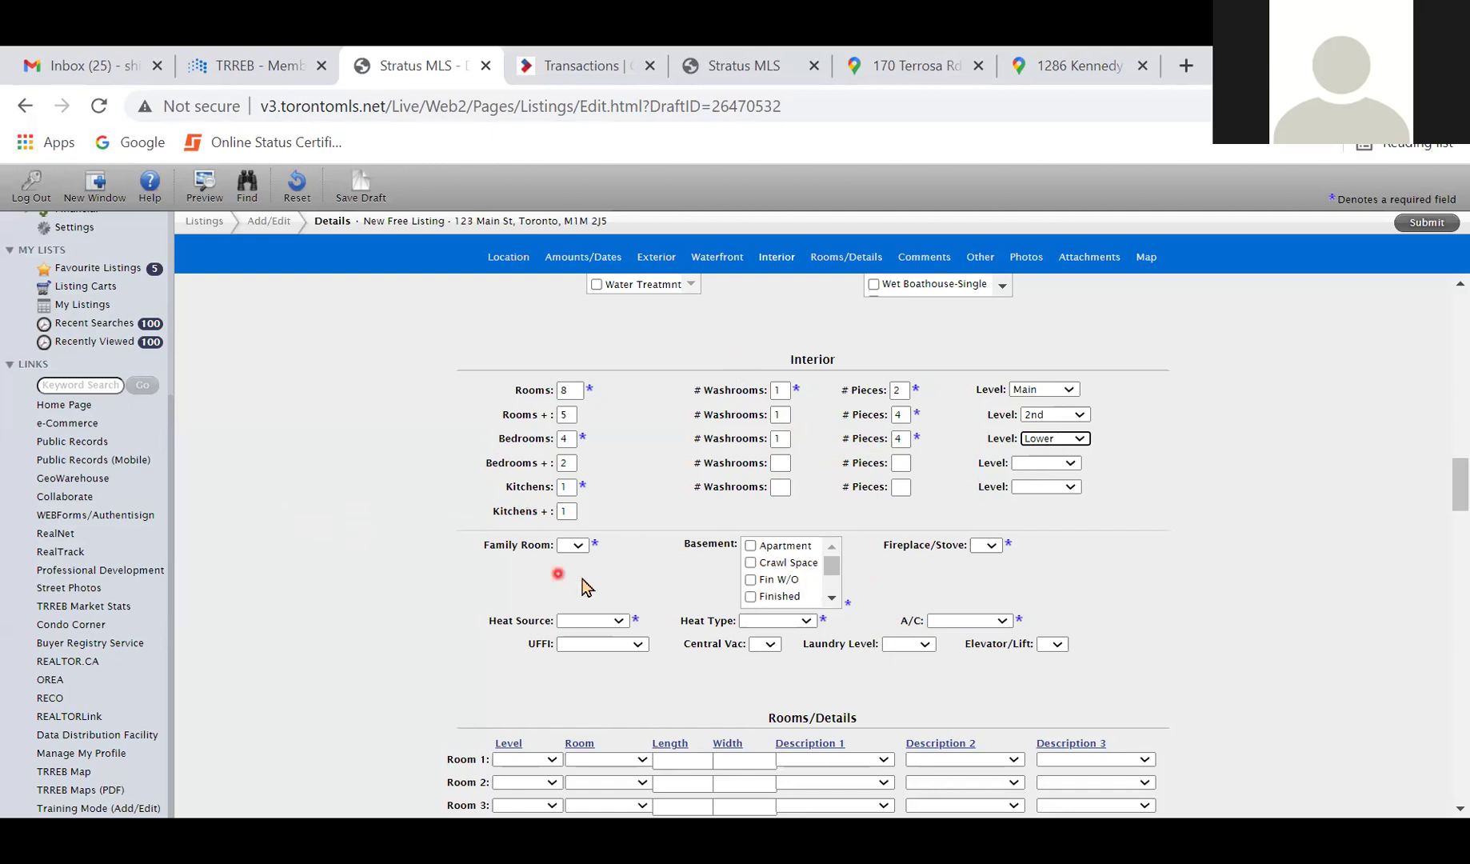
{"action": "scroll", "coordinate": [596, 564], "scroll_direction": "down", "scroll_amount": 1}
{"action": "left_click", "coordinate": [360, 184]}
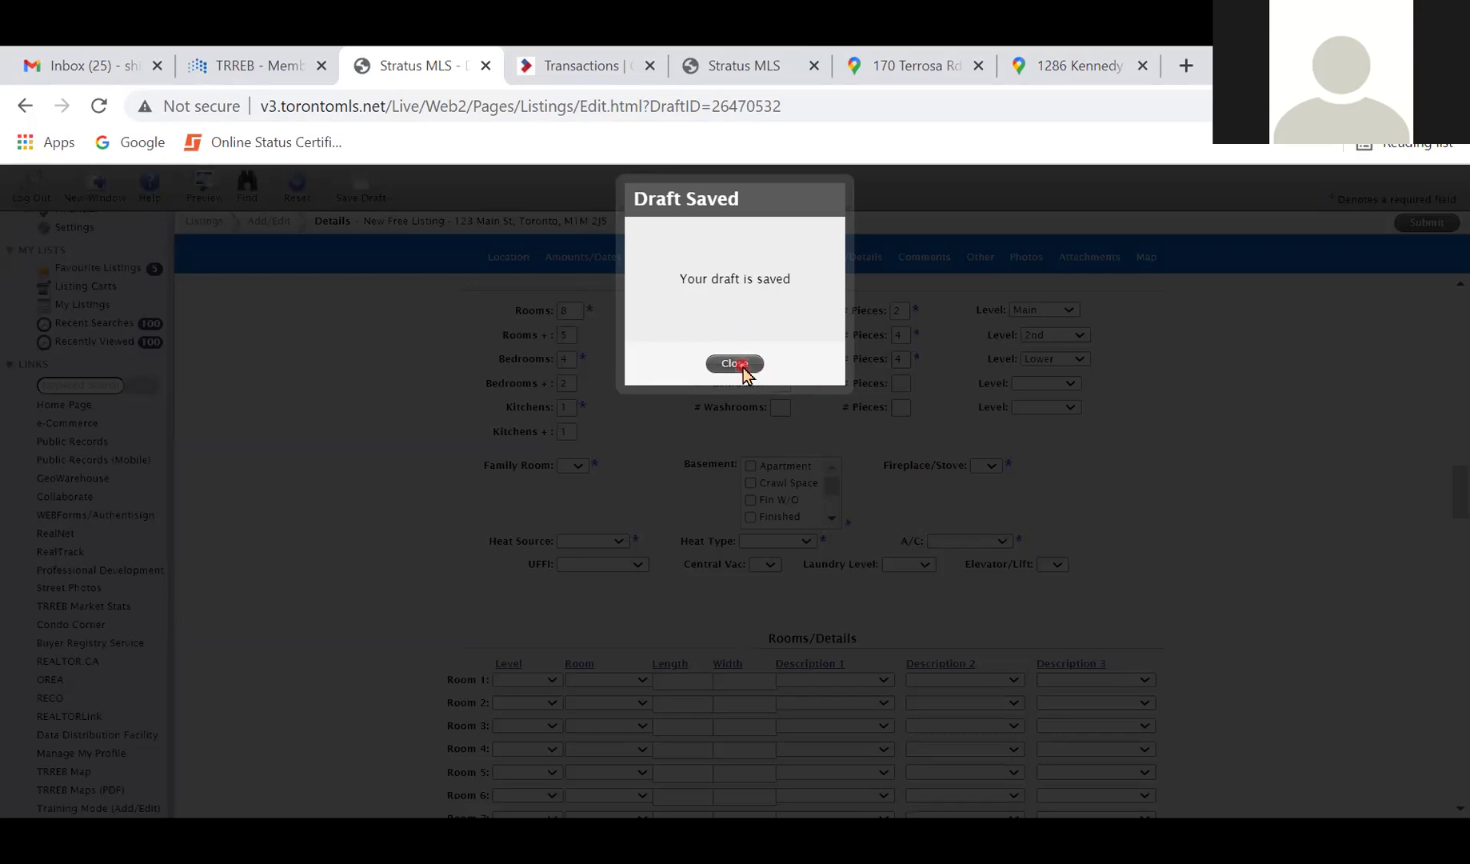
{"action": "left_click", "coordinate": [744, 371]}
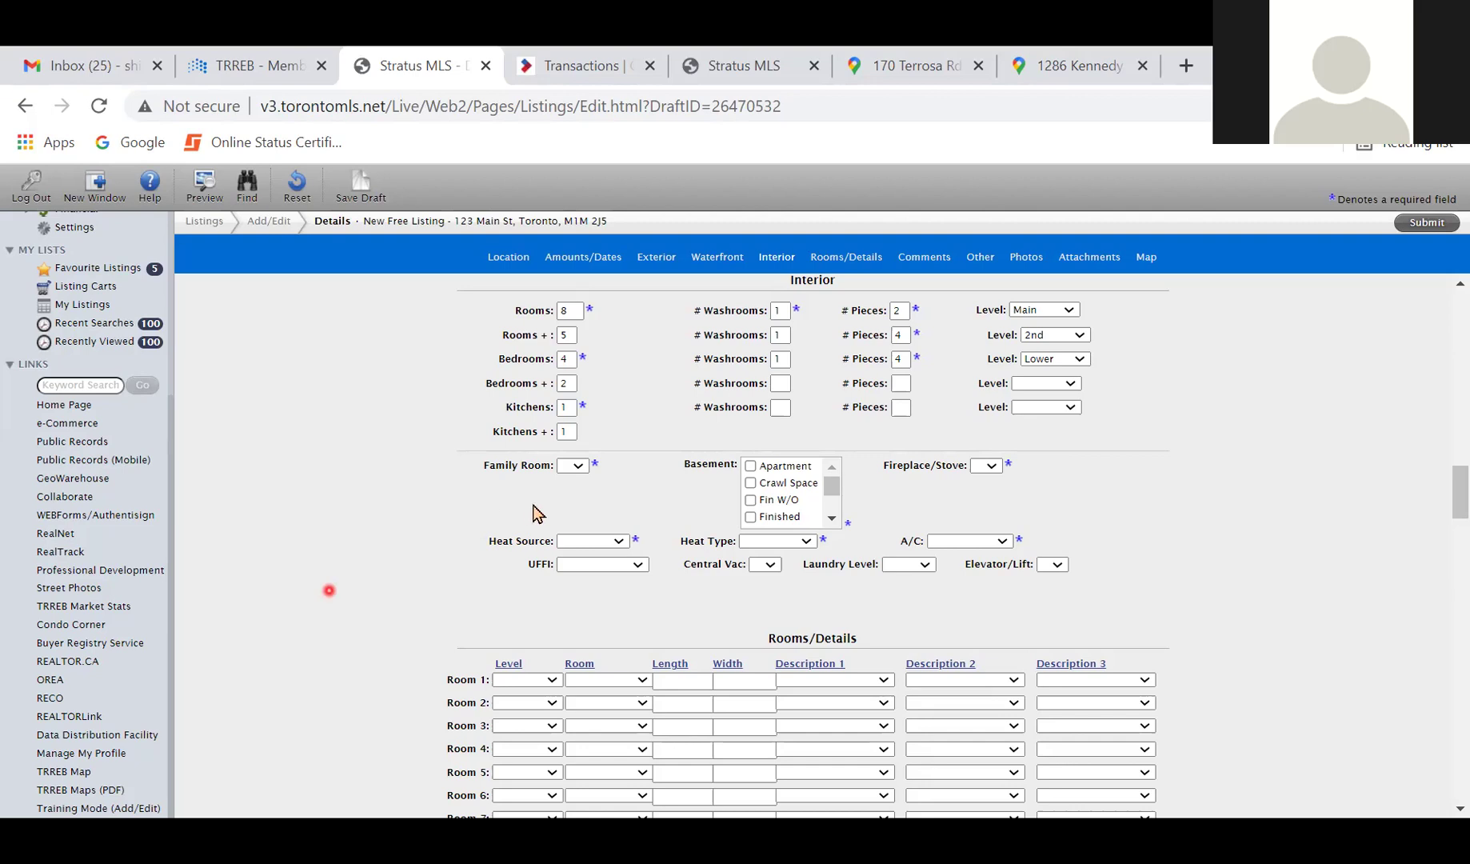
- Set Family Room to Y and select Finished and Sep Entrance for the basement
{"action": "left_click", "coordinate": [577, 466]}
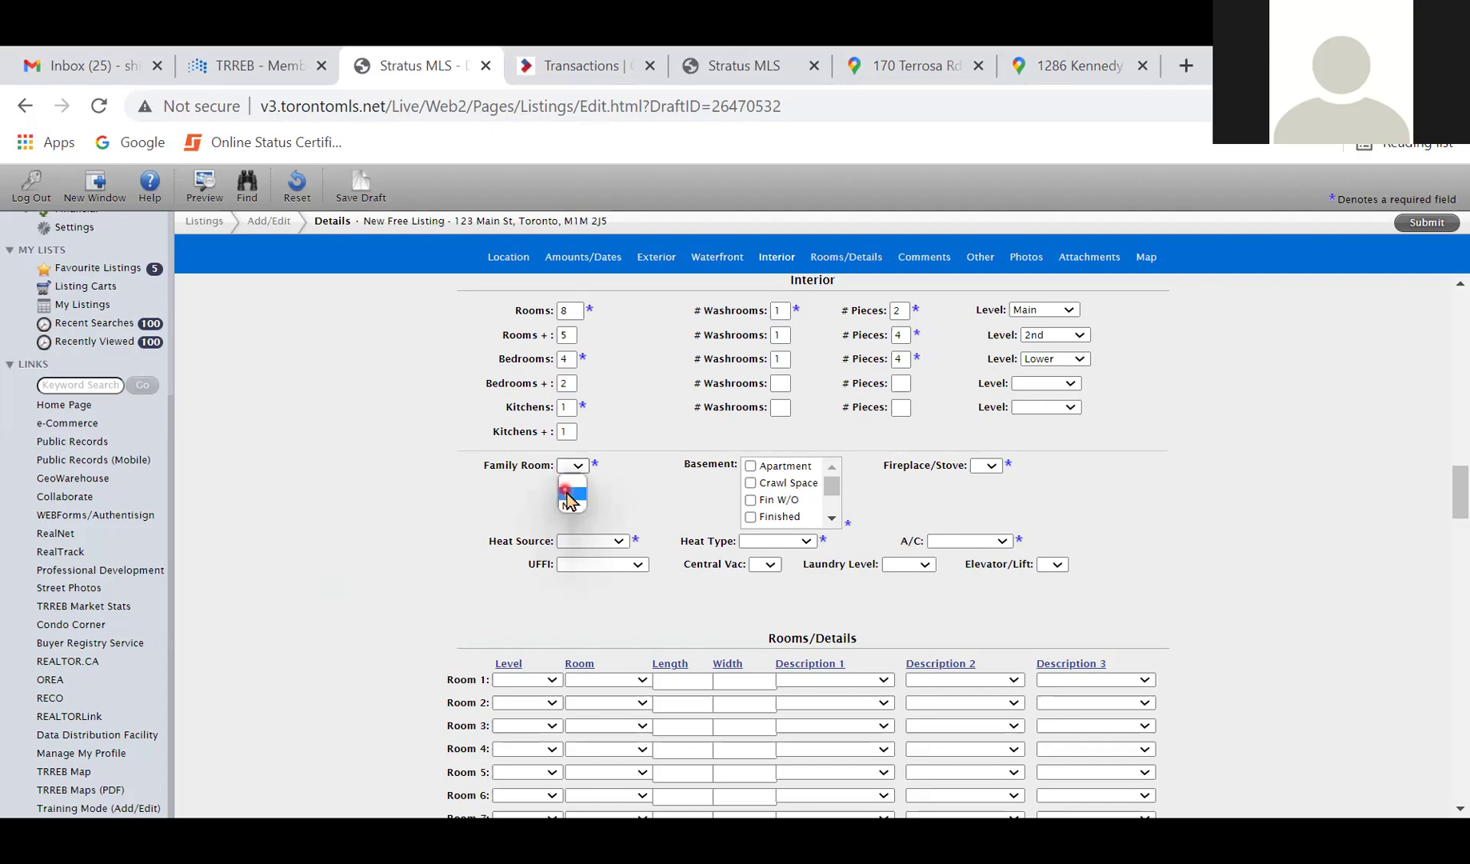
{"action": "left_click", "coordinate": [571, 493]}
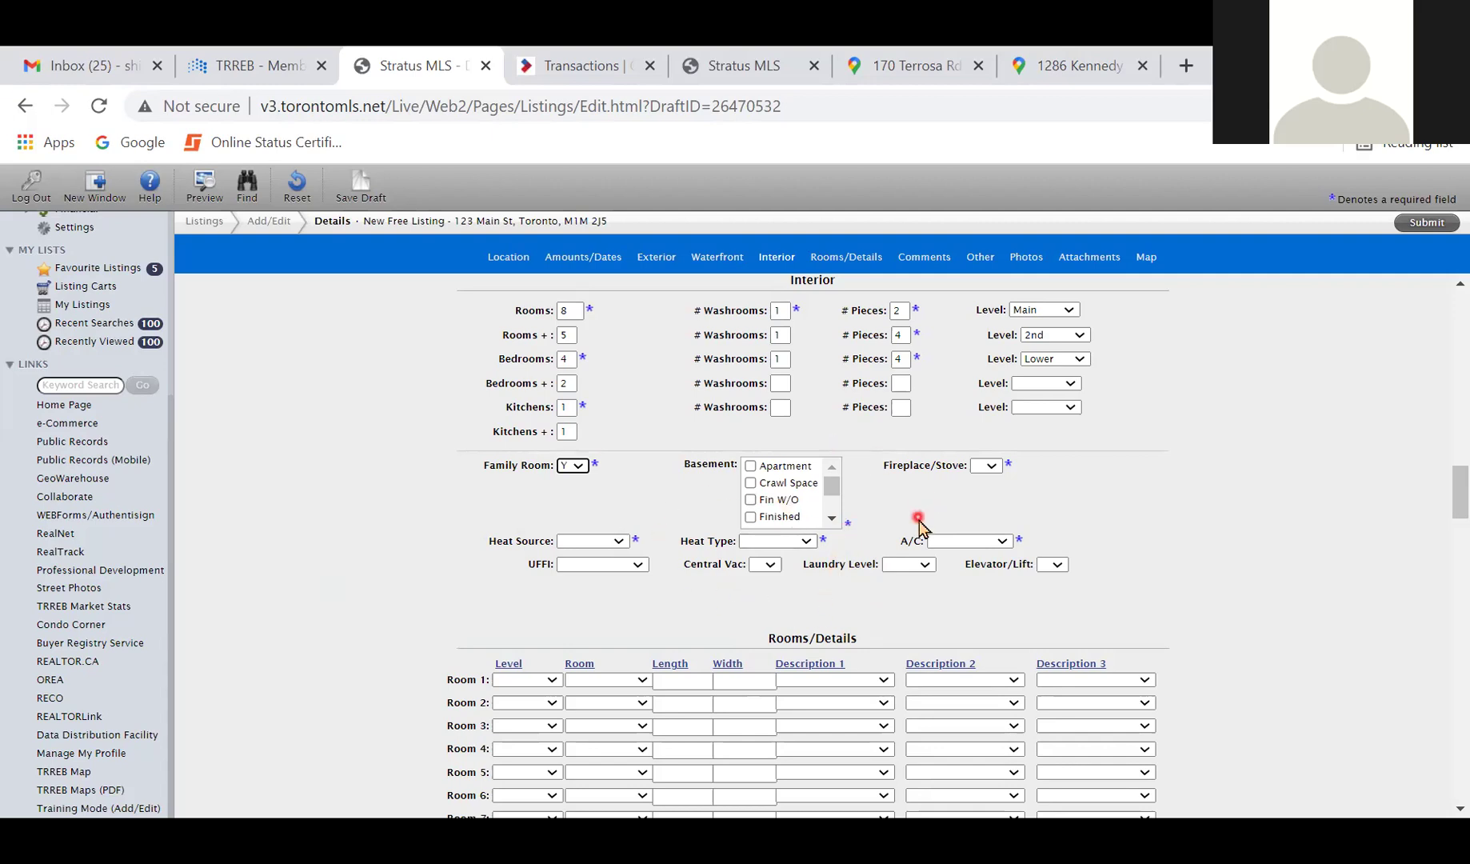
{"action": "left_click", "coordinate": [829, 521]}
{"action": "left_click", "coordinate": [751, 469]}
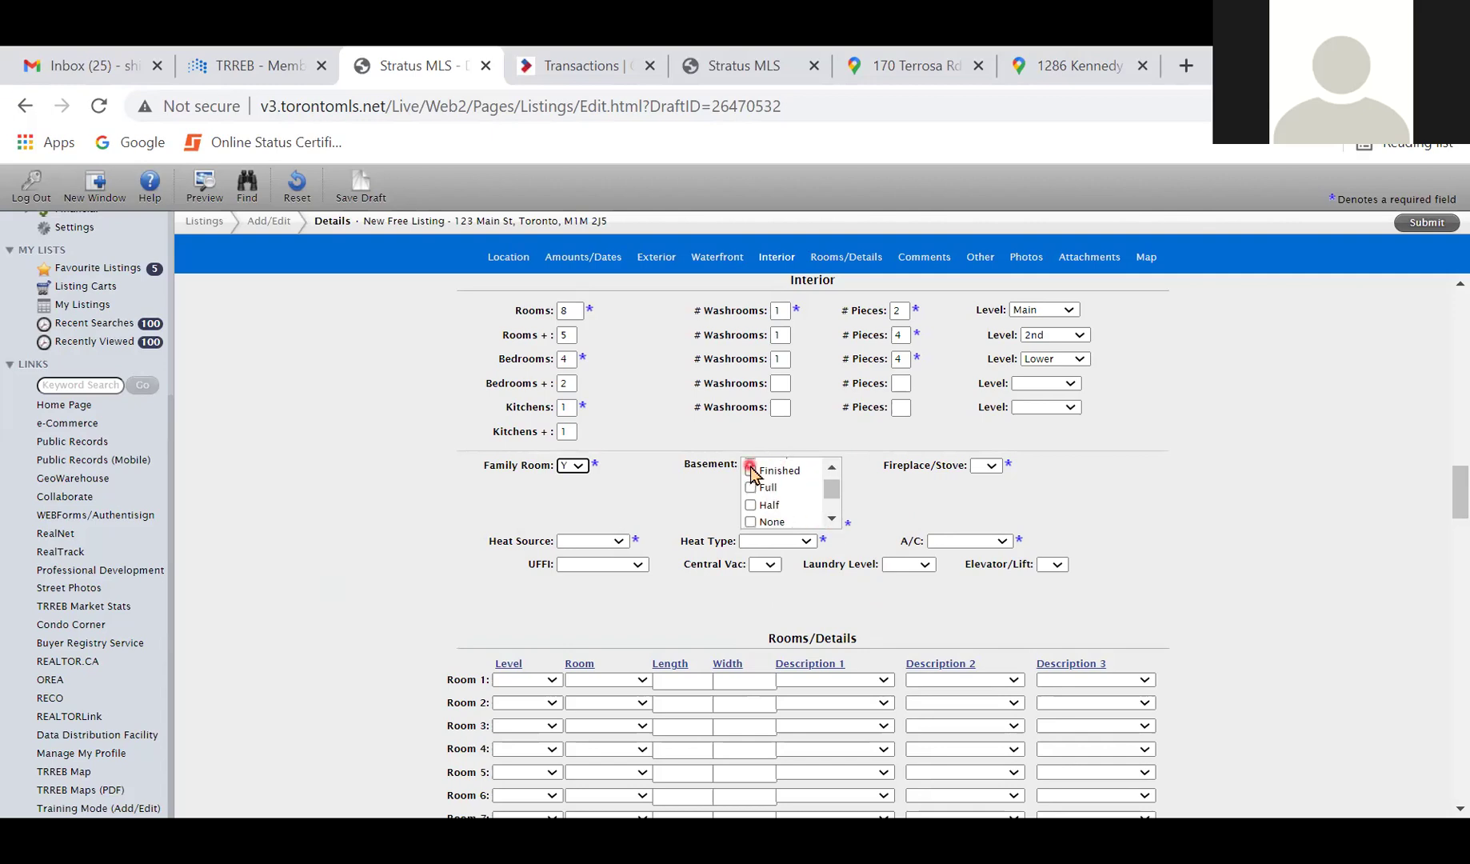
{"action": "left_click", "coordinate": [832, 521]}
{"action": "left_click", "coordinate": [832, 520]}
{"action": "left_click", "coordinate": [832, 521]}
{"action": "left_click", "coordinate": [750, 469]}
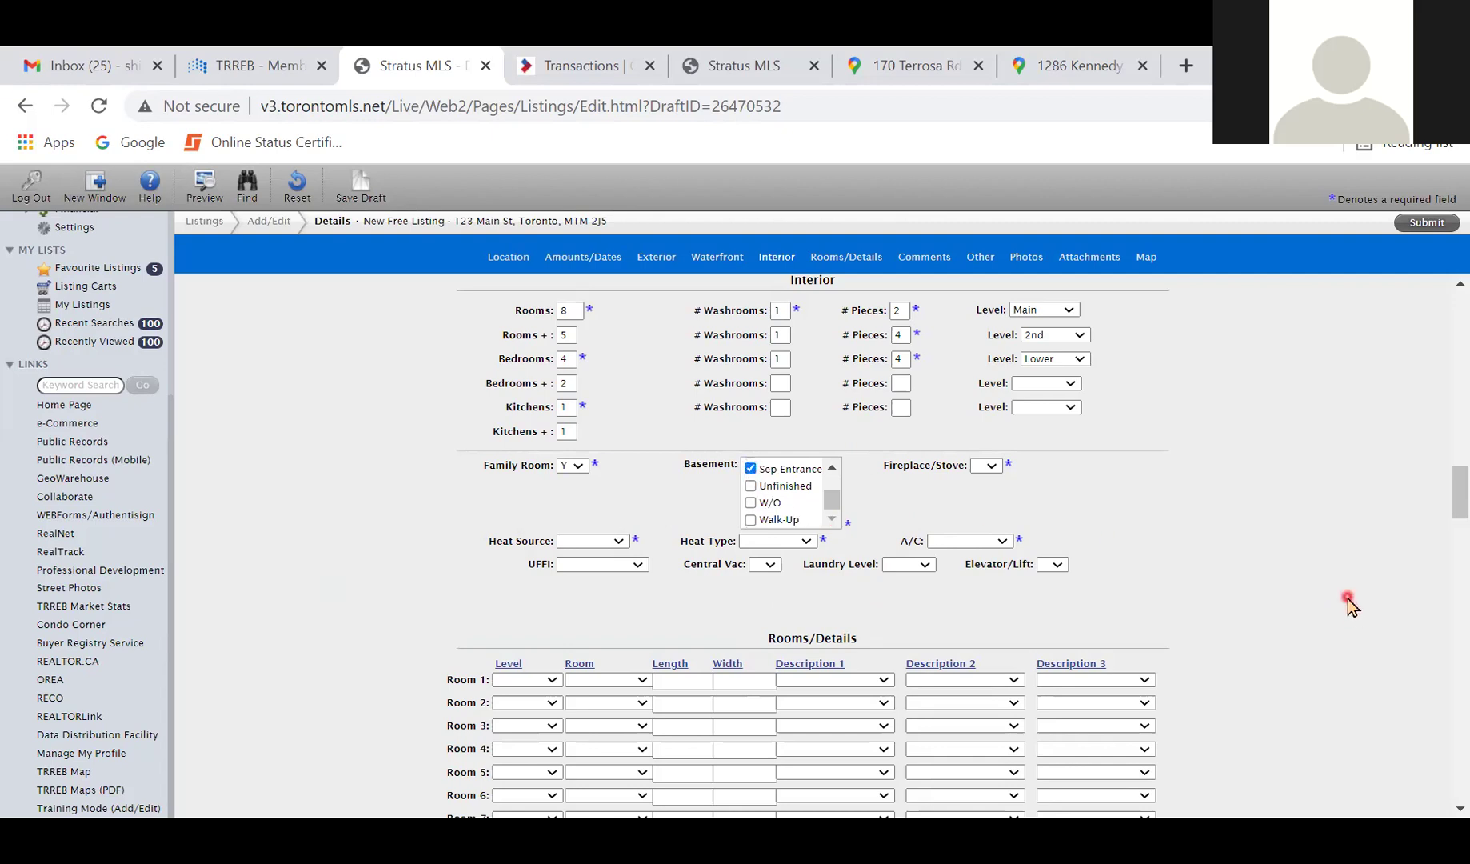
- Set Fireplace/Stove to N, Heat Source to Gas and Heat Type to Forced Air in the Interior section
{"action": "scroll", "coordinate": [1349, 605], "scroll_direction": "down", "scroll_amount": 1}
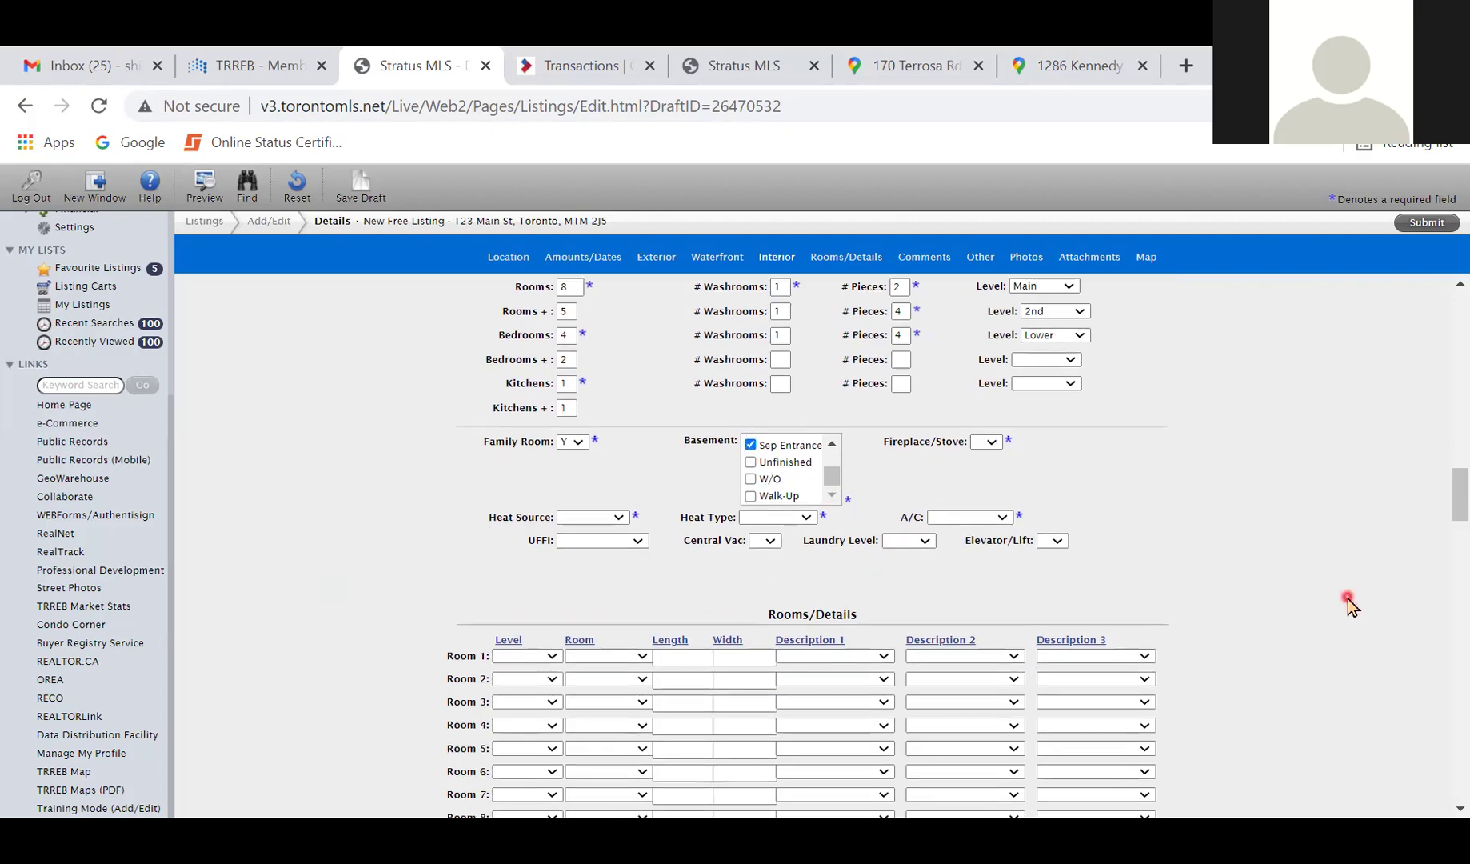
{"action": "left_click", "coordinate": [990, 442]}
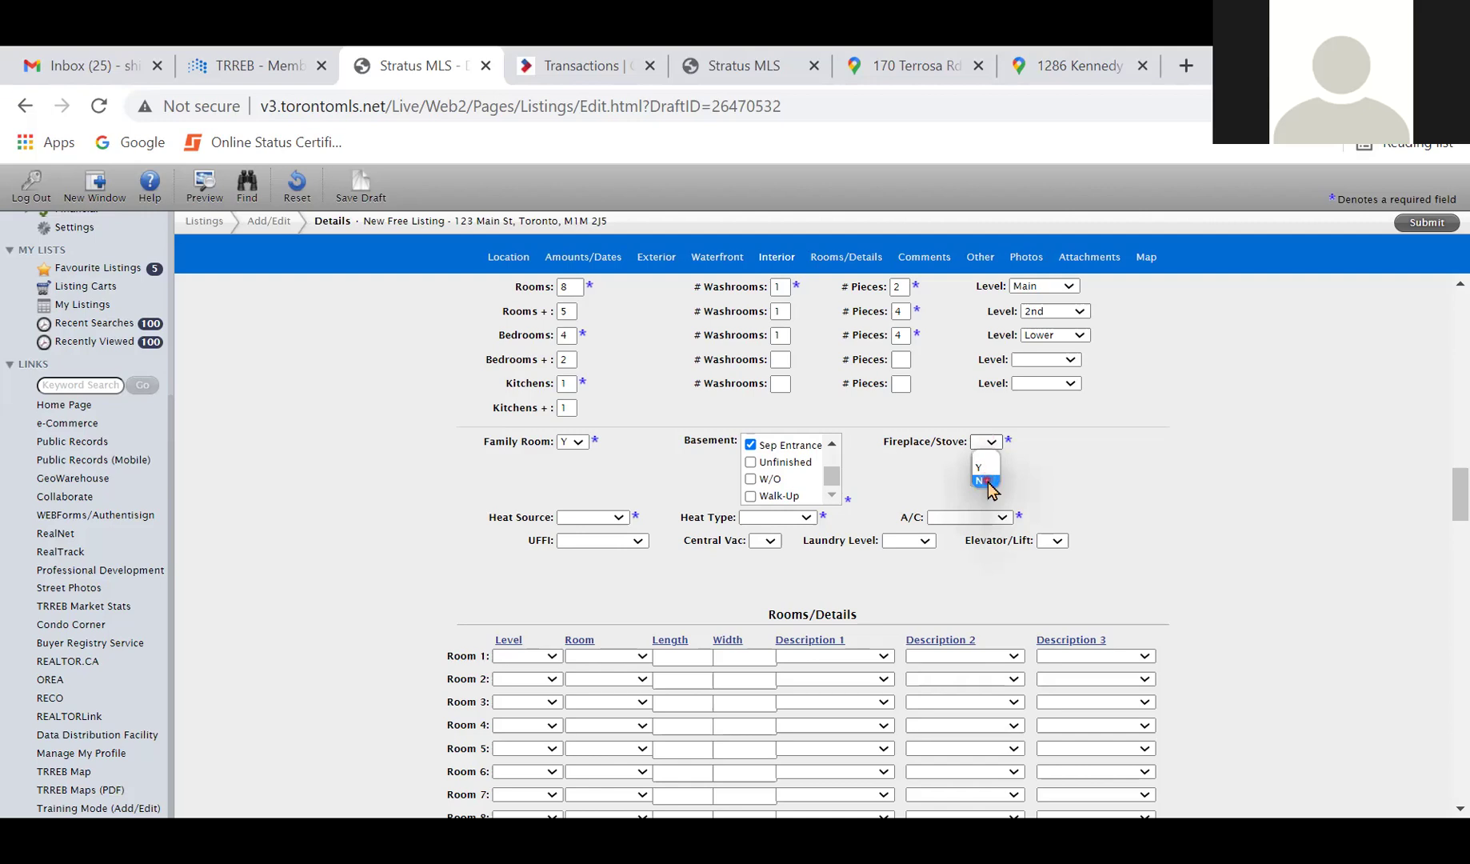
{"action": "left_click", "coordinate": [987, 480]}
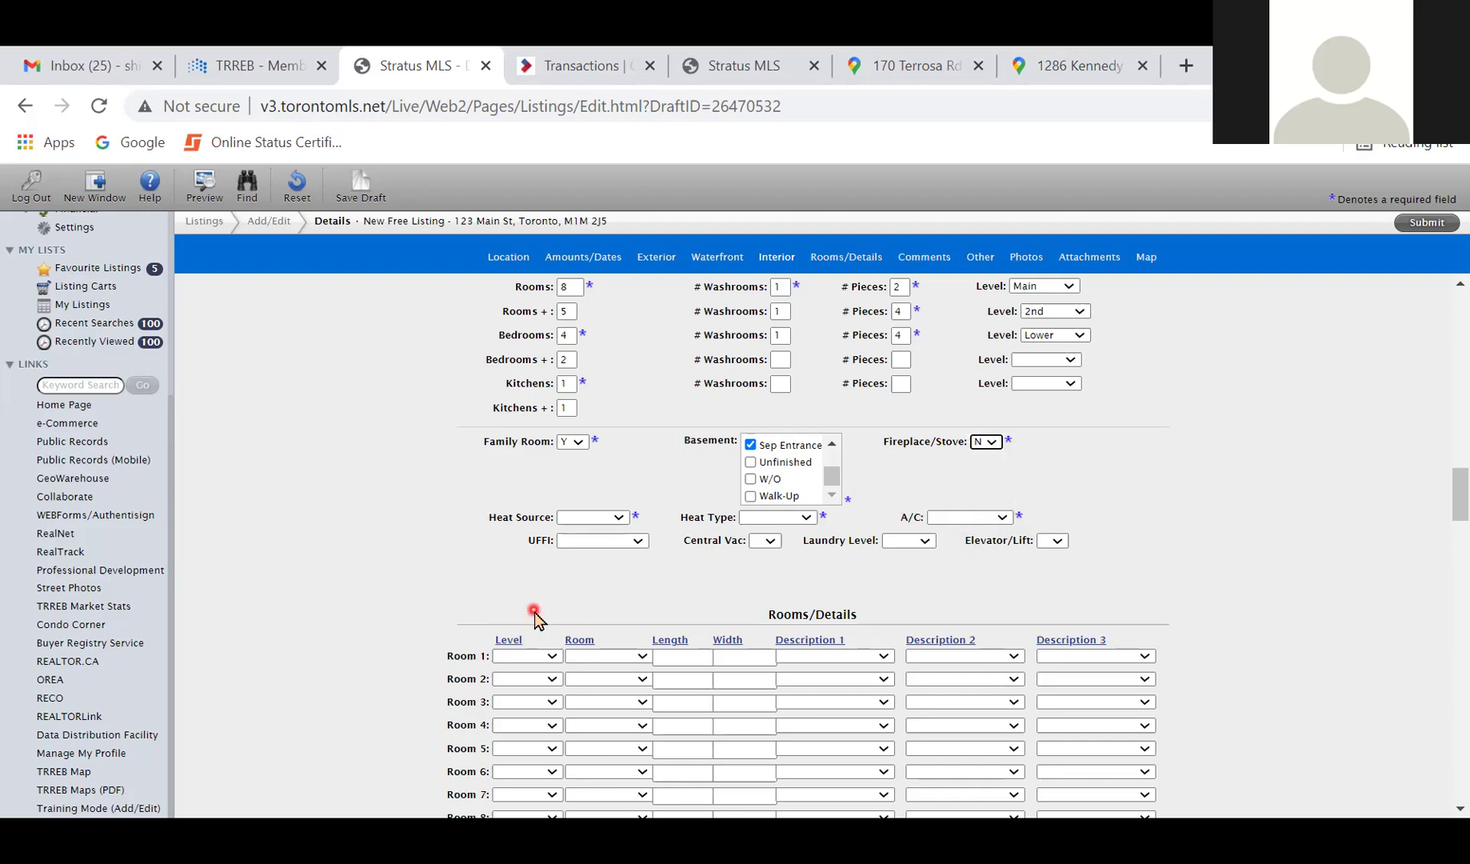
{"action": "left_click", "coordinate": [620, 518]}
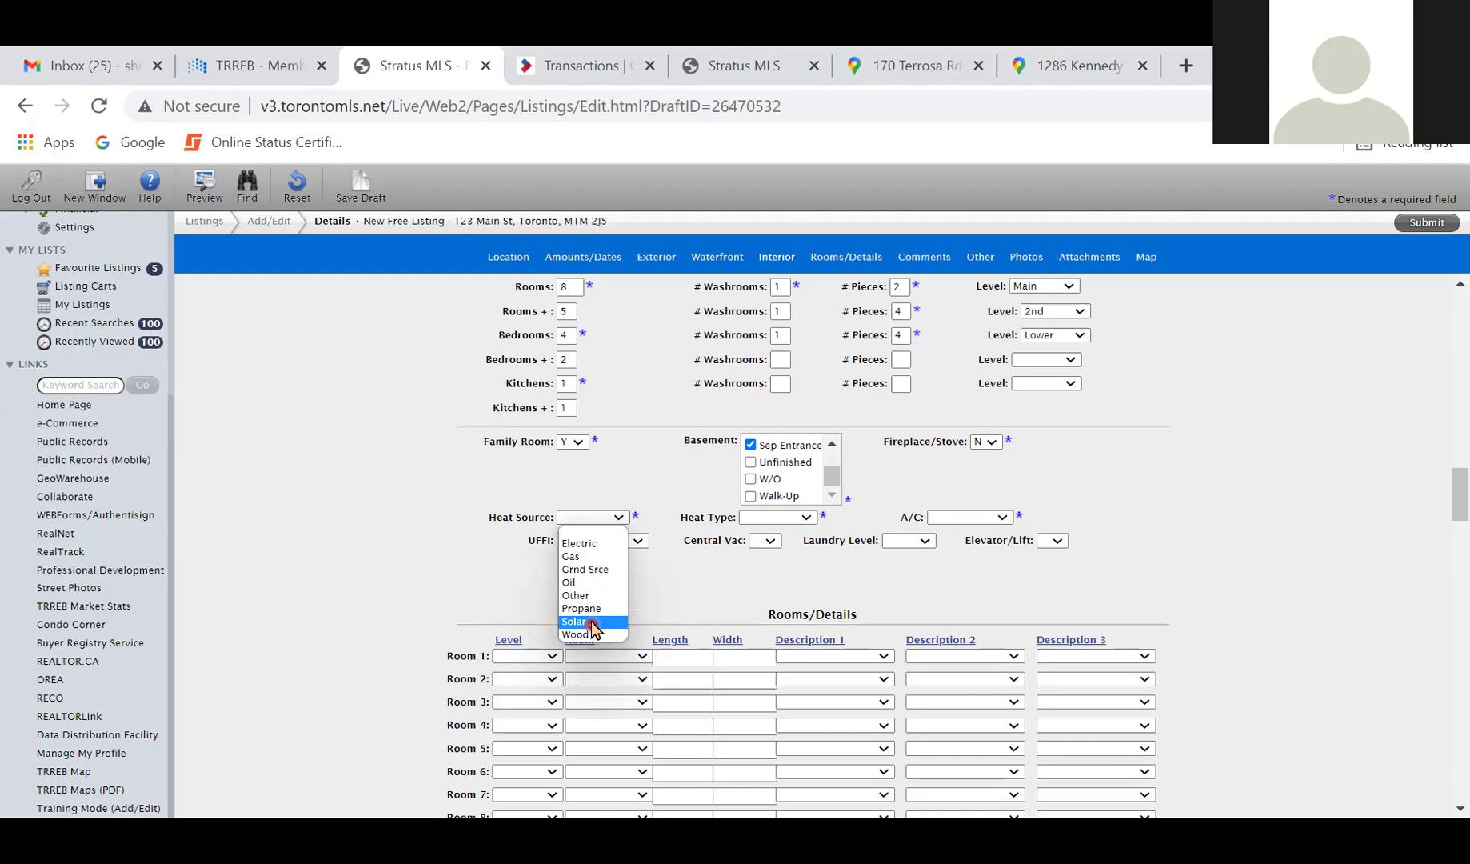
{"action": "left_click", "coordinate": [593, 559]}
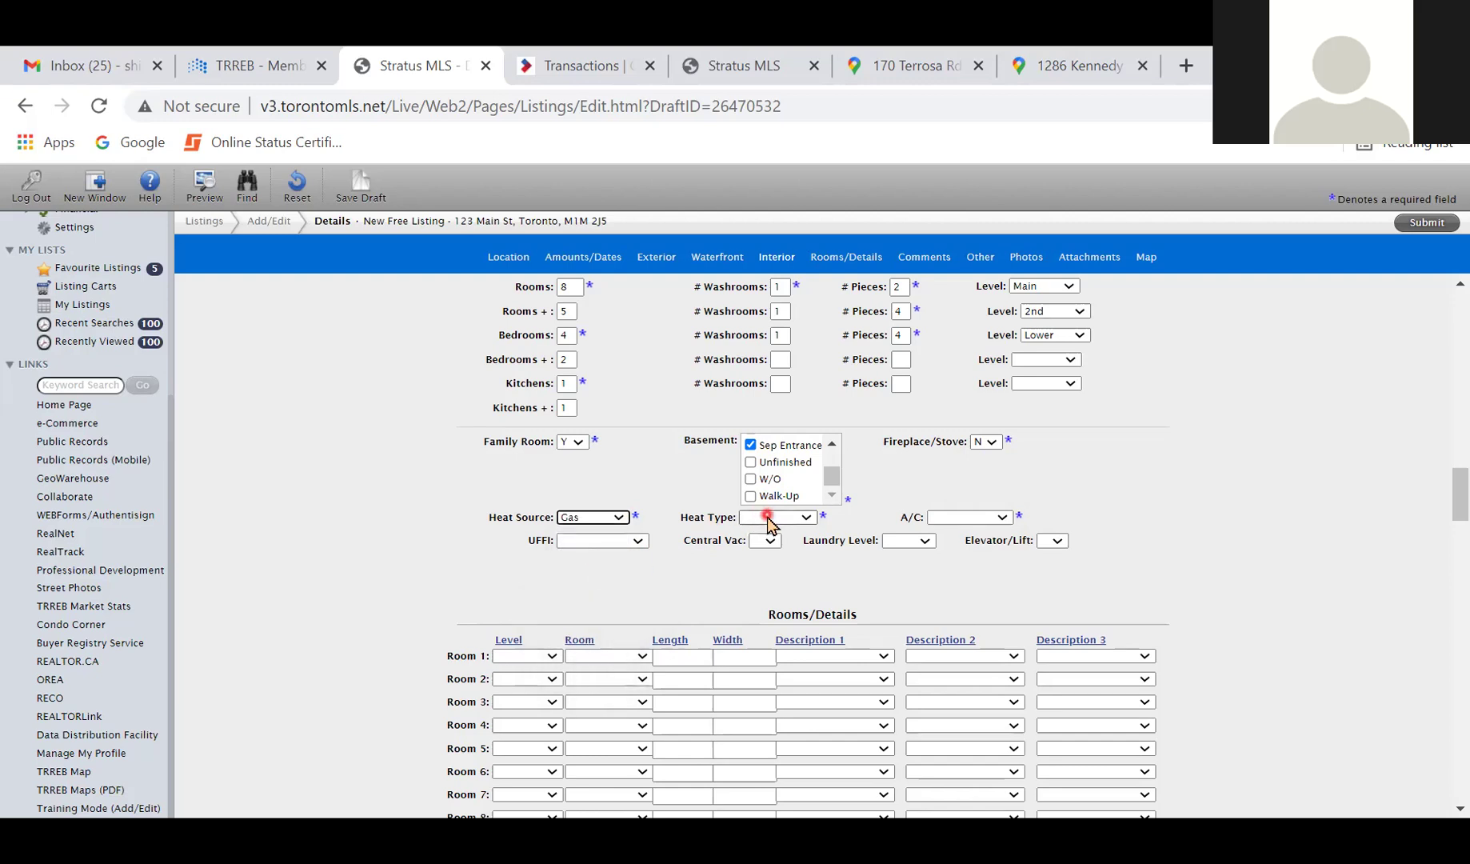
{"action": "left_click", "coordinate": [768, 518]}
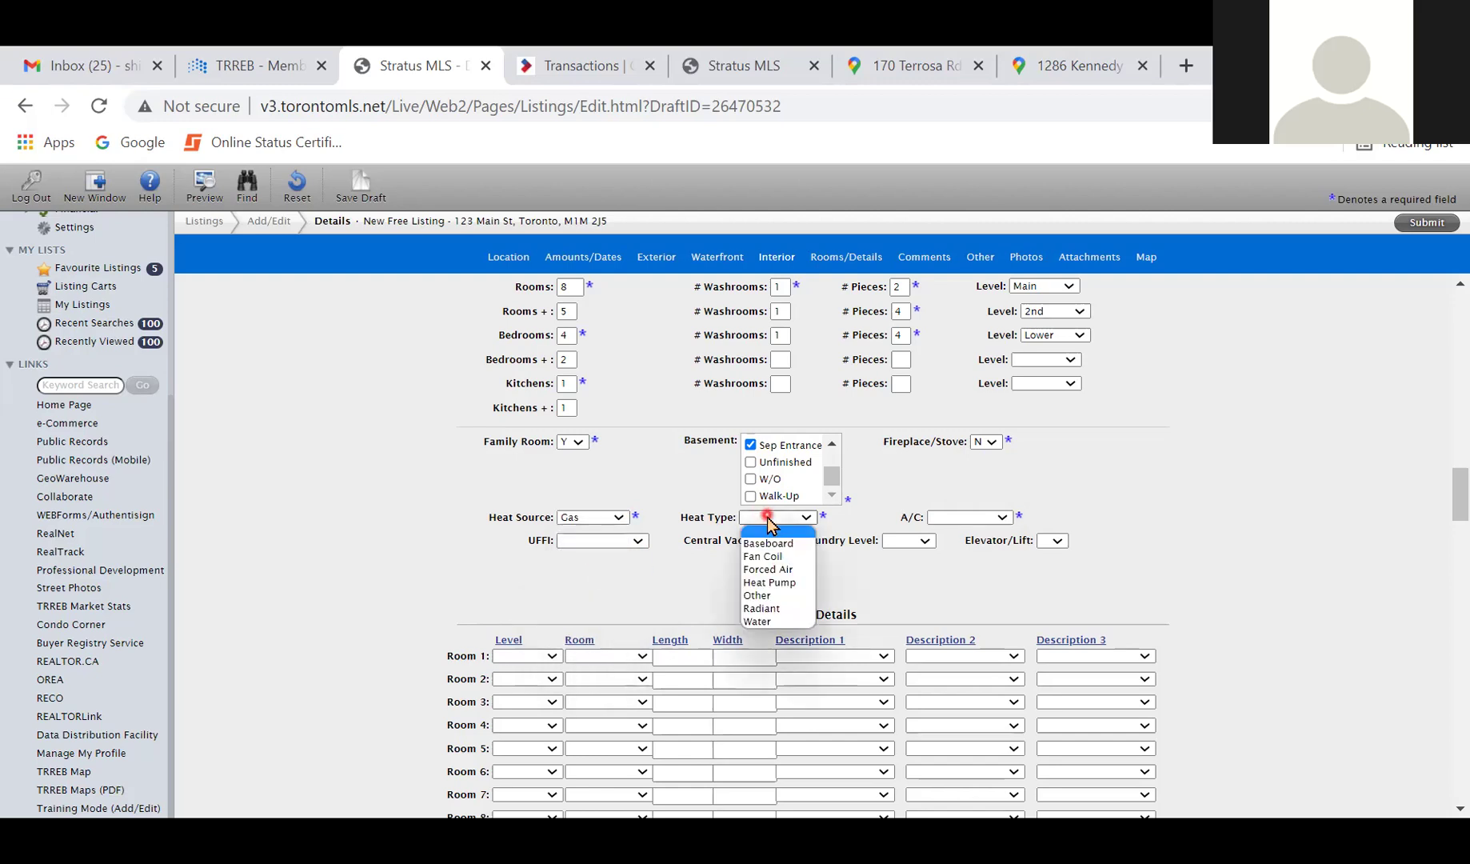
{"action": "left_click", "coordinate": [792, 574]}
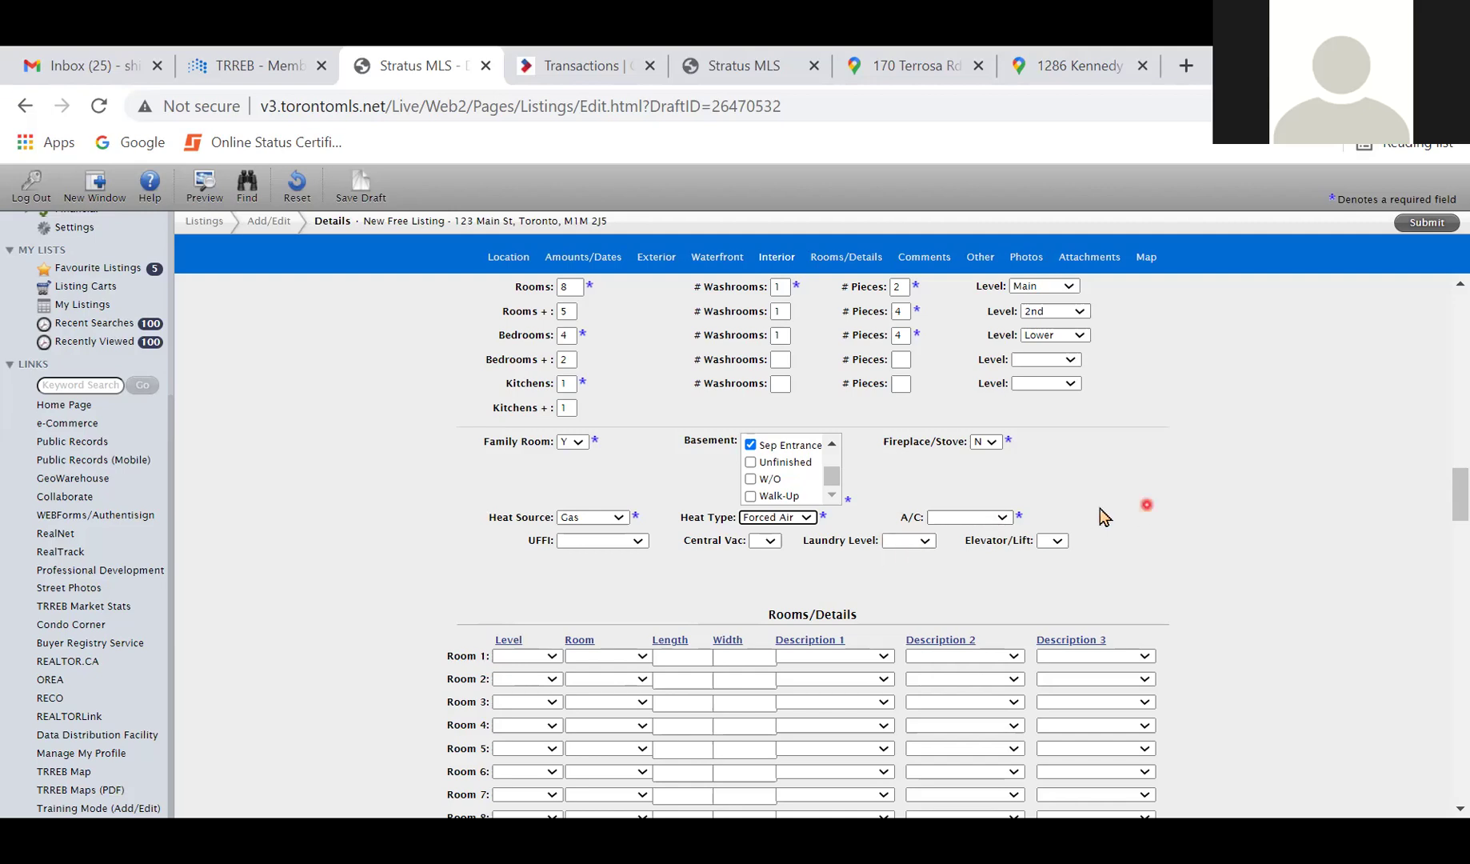
- Set A/C to Central Air and save the draft
{"action": "left_click", "coordinate": [990, 520]}
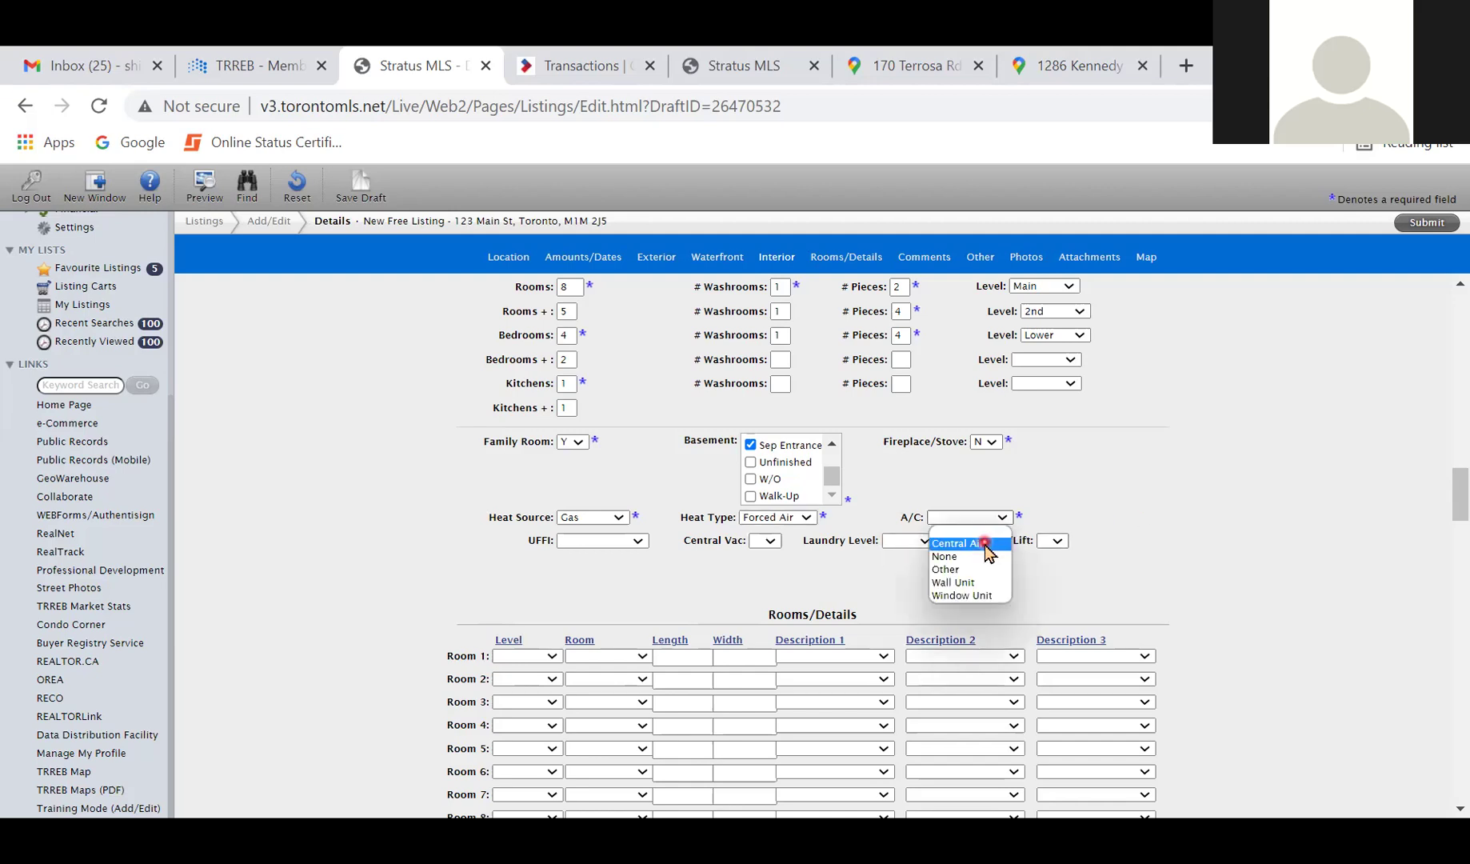
{"action": "left_click", "coordinate": [975, 551]}
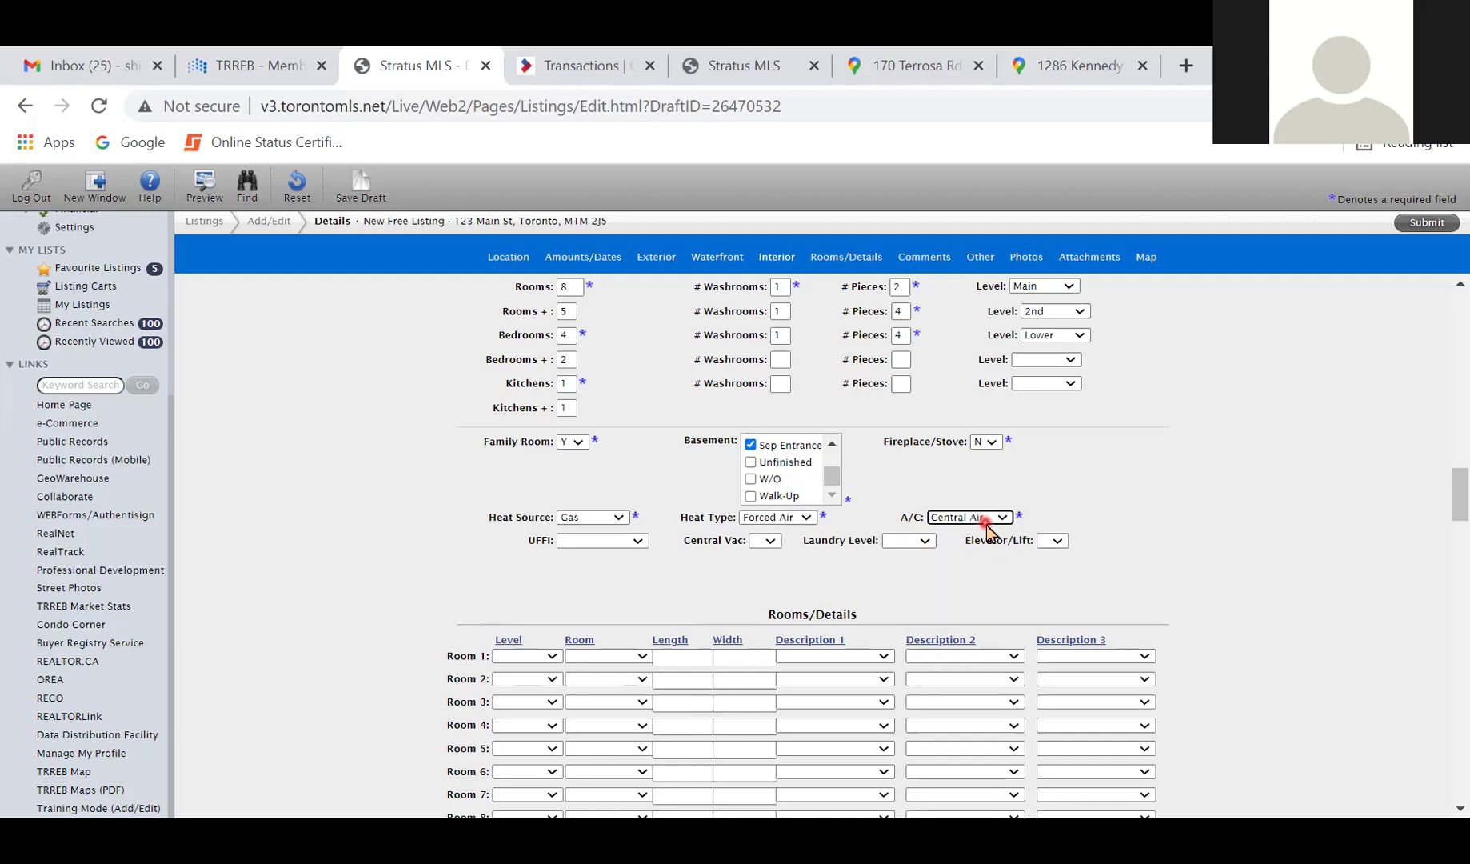
{"action": "left_click", "coordinate": [990, 524]}
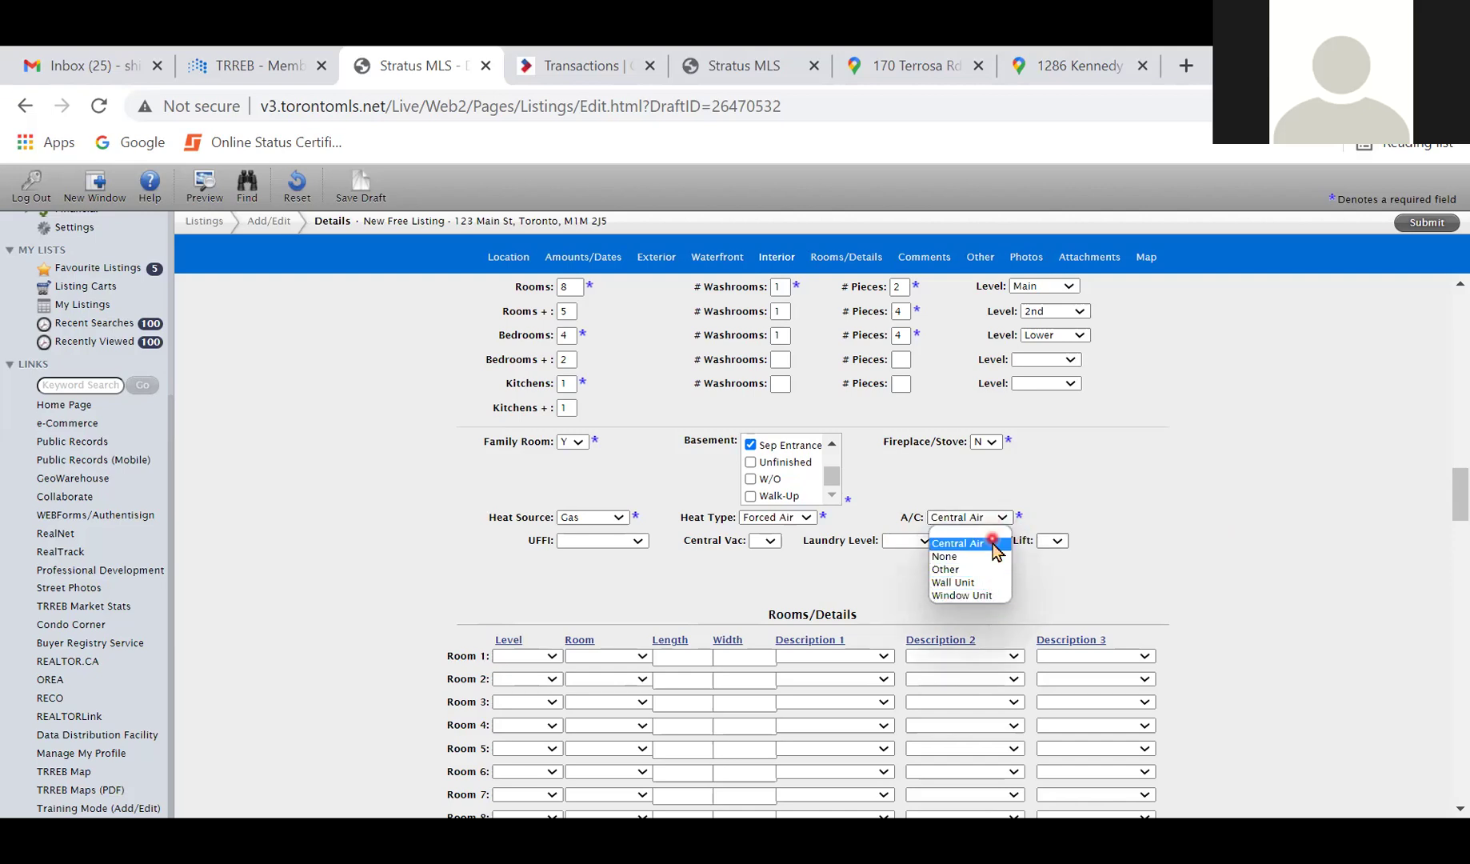
{"action": "left_click", "coordinate": [992, 547]}
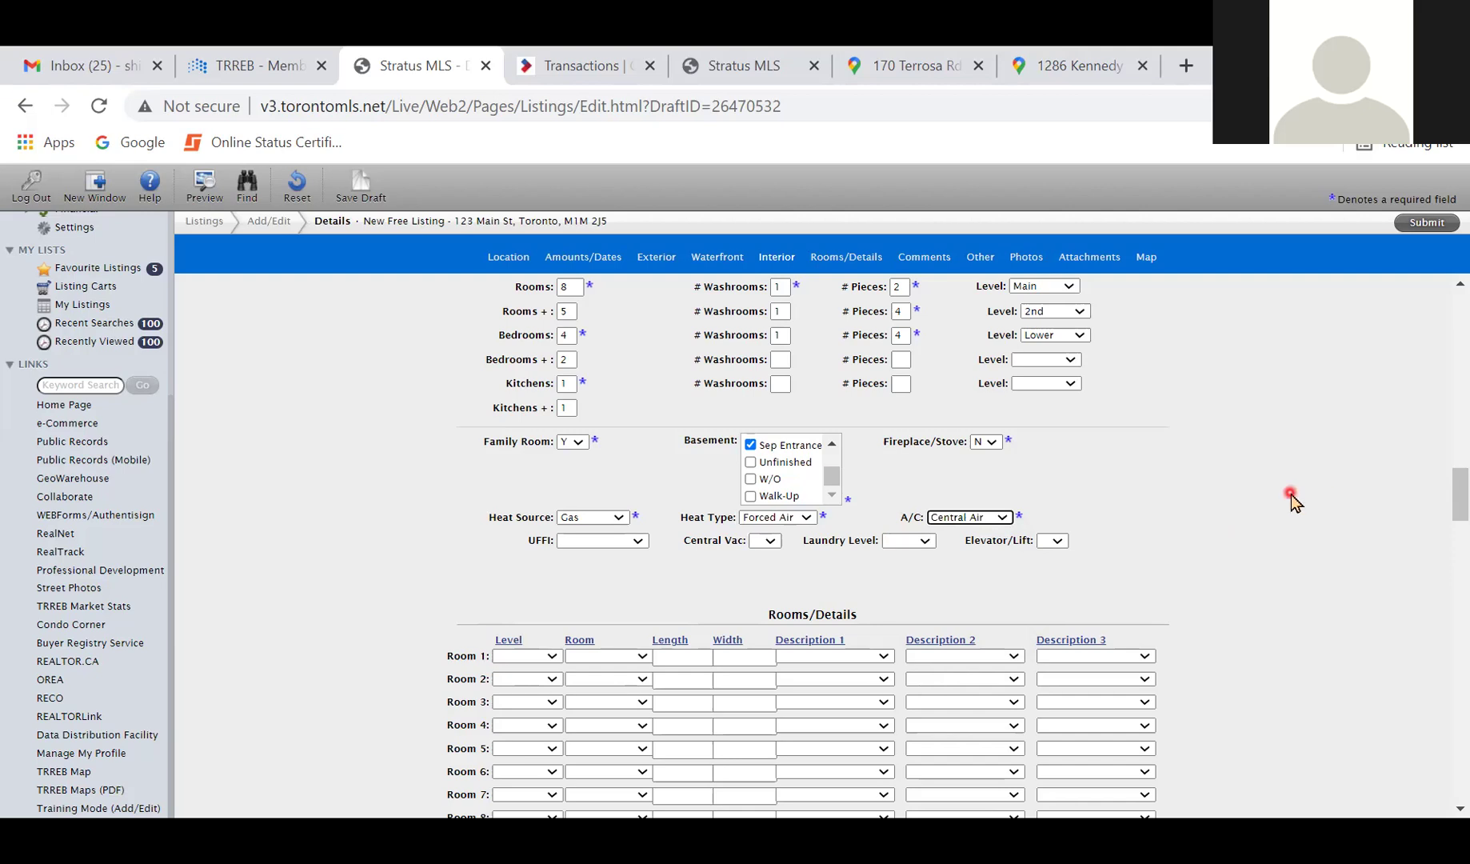
{"action": "scroll", "coordinate": [1292, 497], "scroll_direction": "down", "scroll_amount": 3}
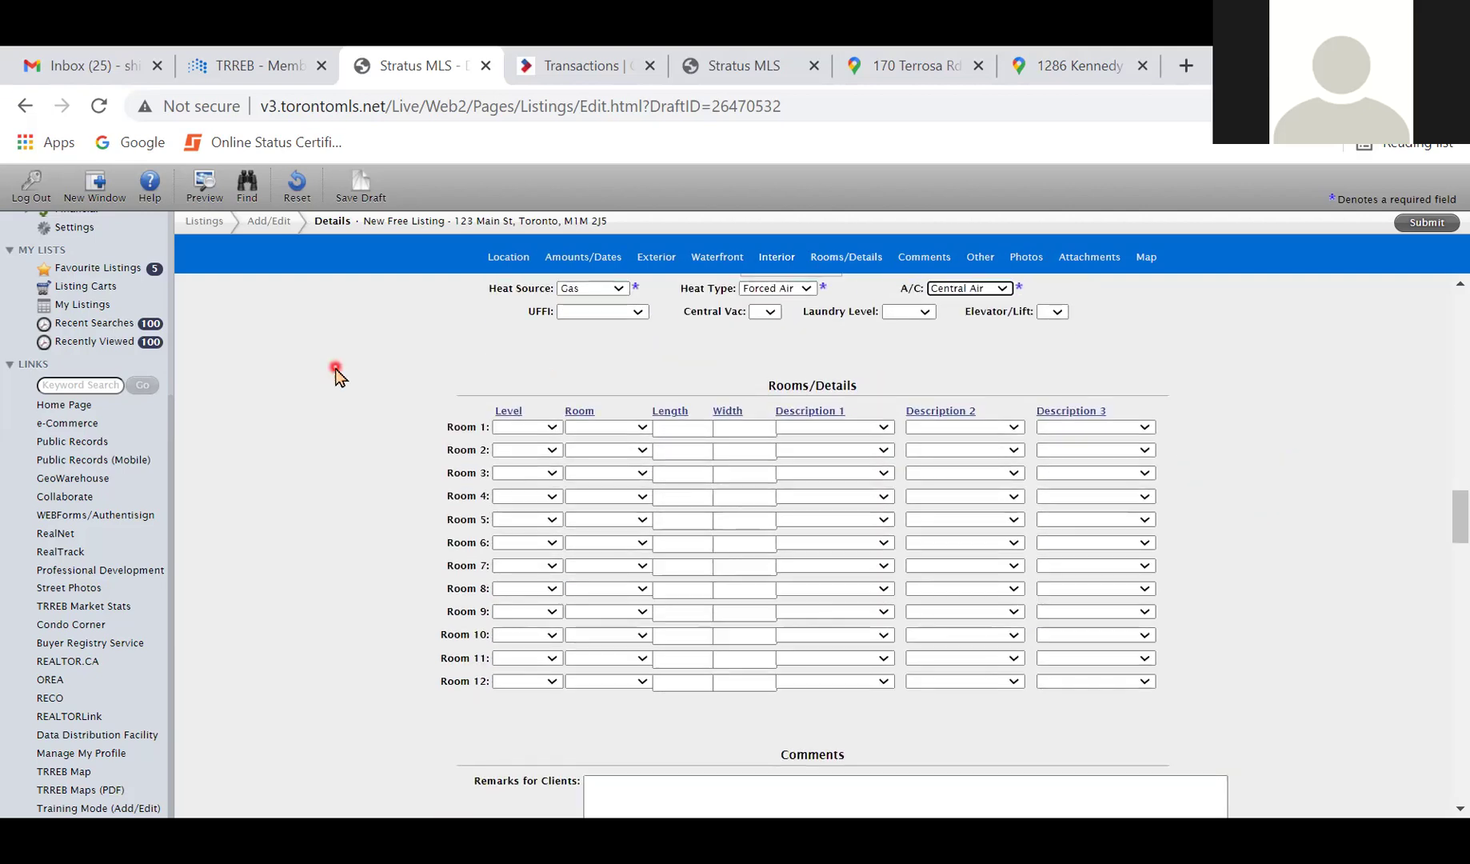
{"action": "left_click", "coordinate": [352, 200]}
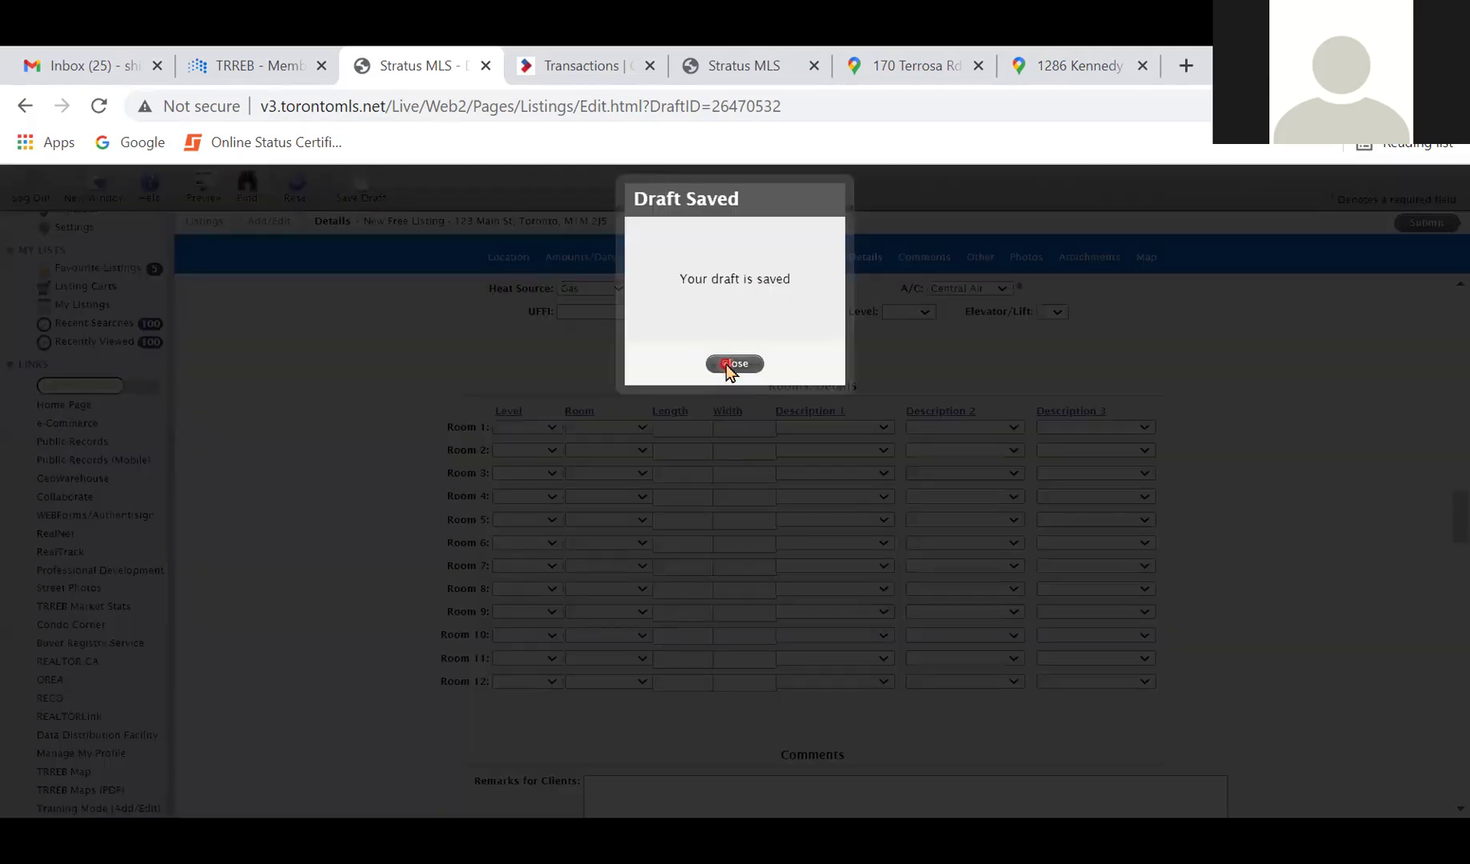
{"action": "left_click", "coordinate": [728, 363]}
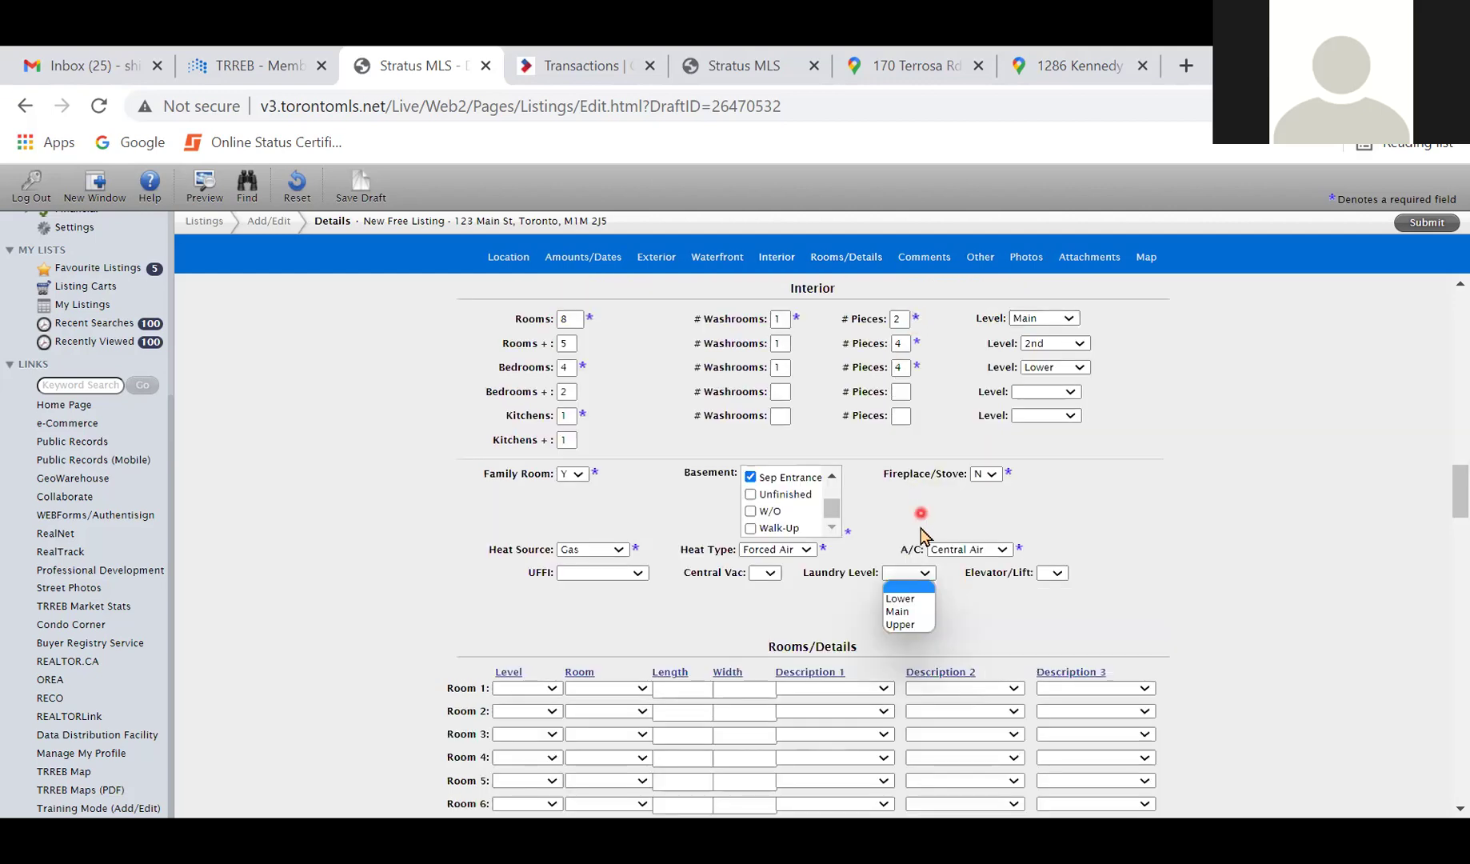
{"action": "left_click", "coordinate": [919, 538]}
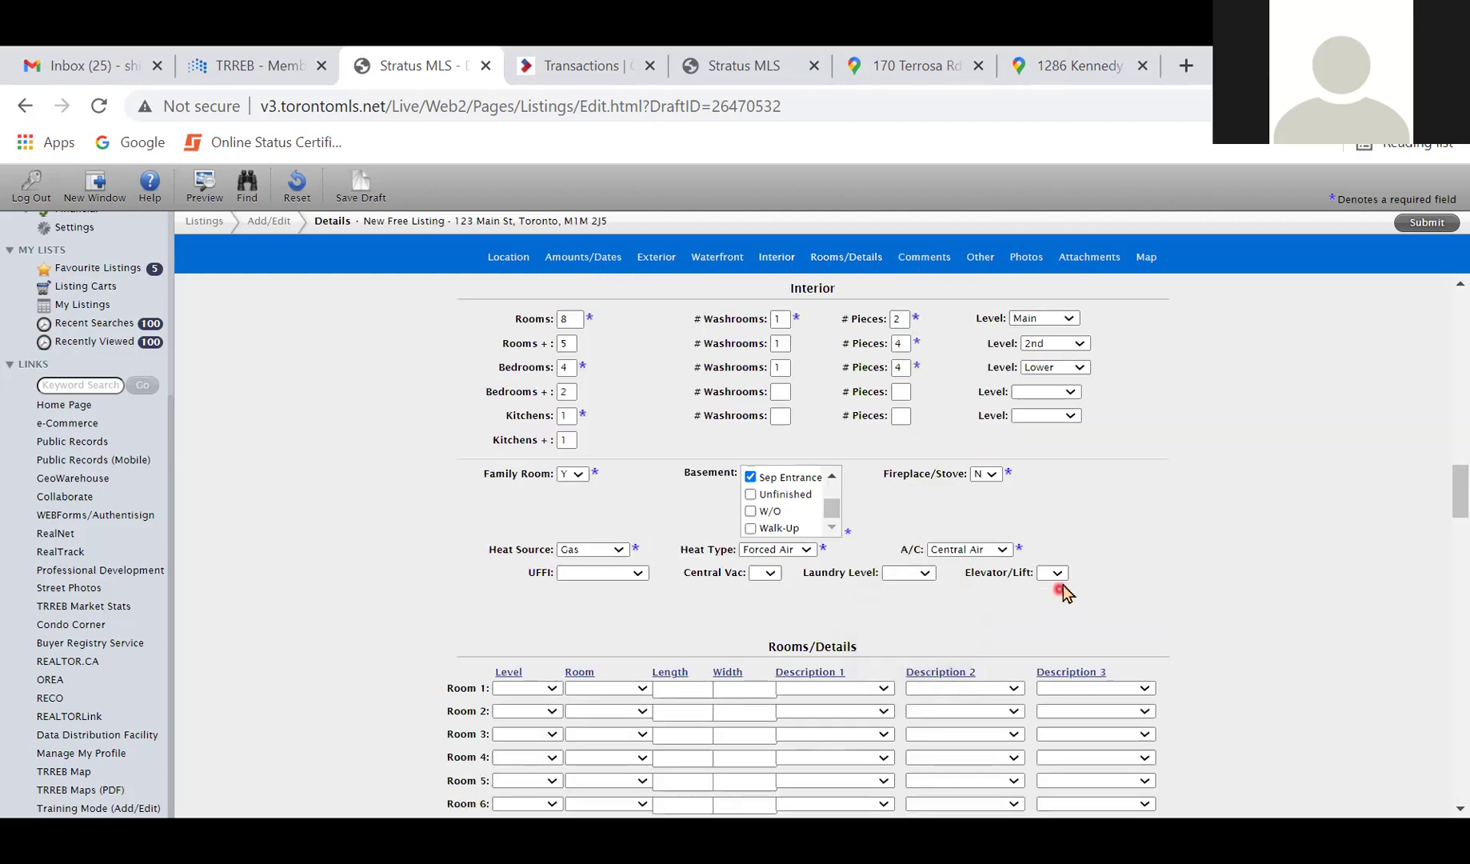
{"action": "left_click", "coordinate": [1054, 572]}
{"action": "left_click", "coordinate": [1321, 560]}
- Define Room 1 in Rooms/Details as a Kitchen on the Main level
{"action": "scroll", "coordinate": [1330, 569], "scroll_direction": "down", "scroll_amount": 4}
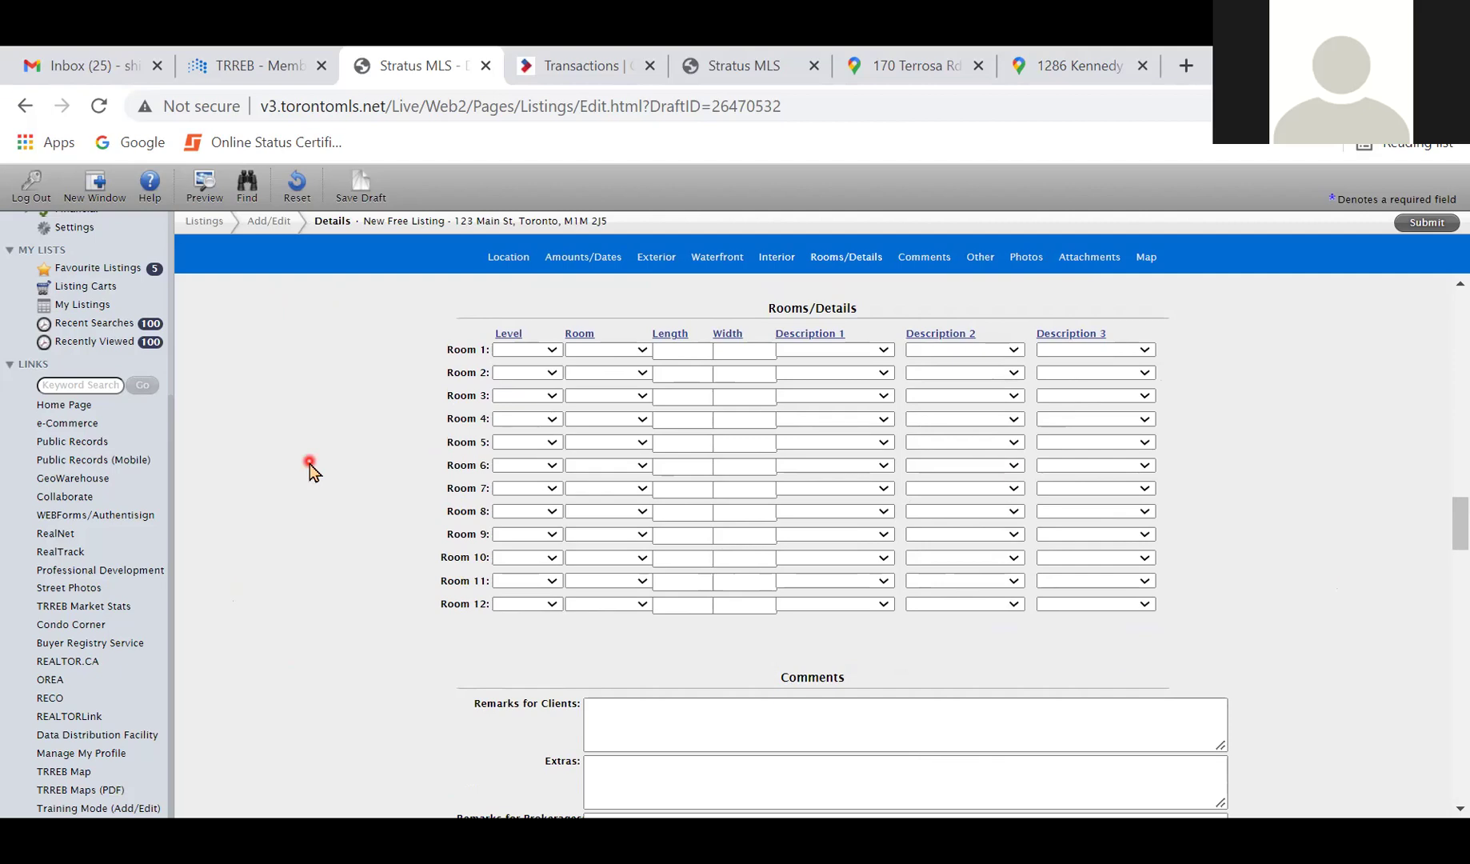
{"action": "scroll", "coordinate": [309, 468], "scroll_direction": "up", "scroll_amount": 1}
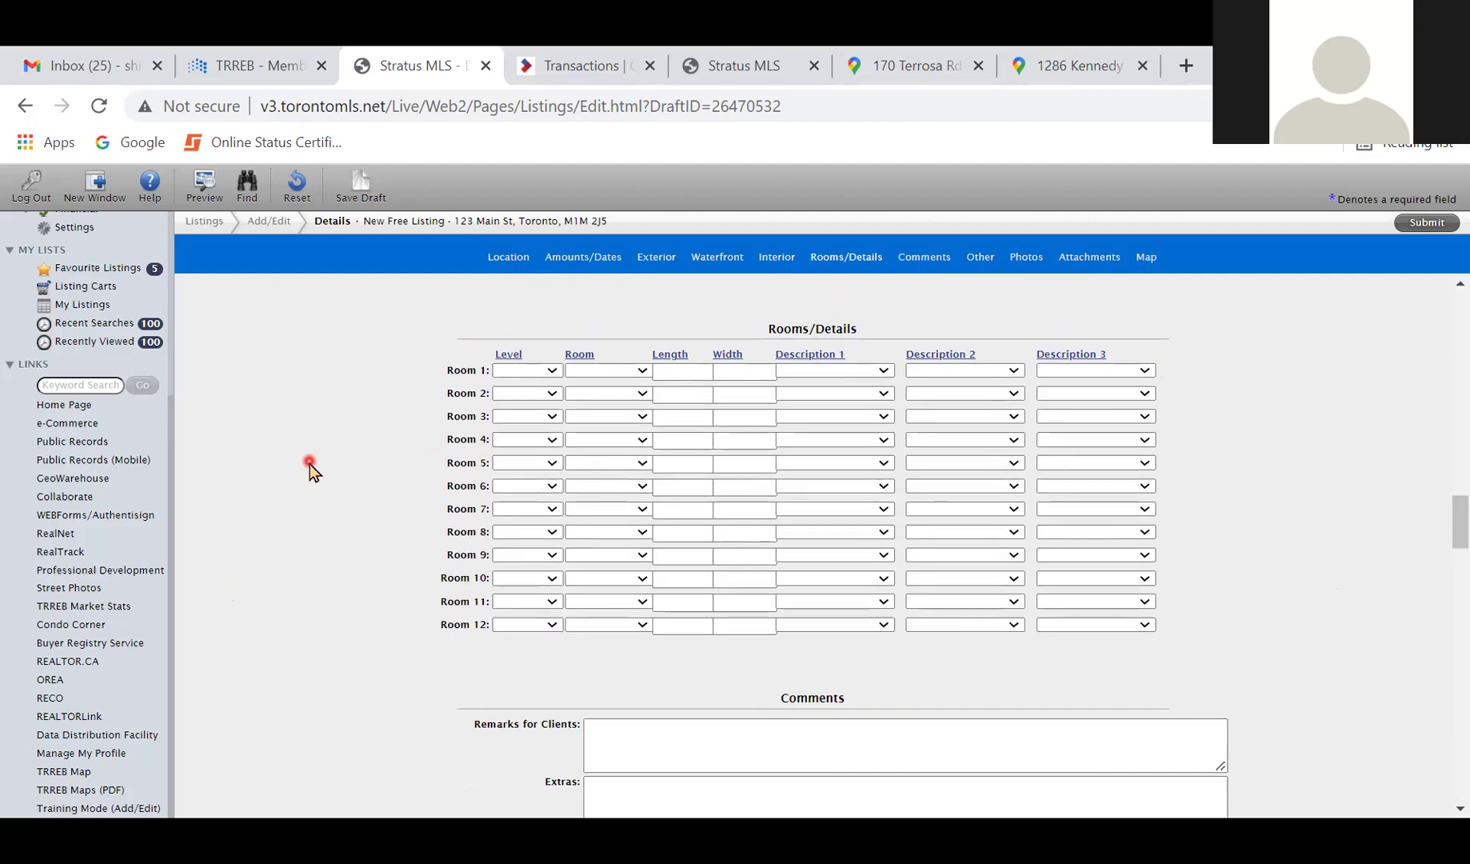
{"action": "left_click", "coordinate": [542, 374]}
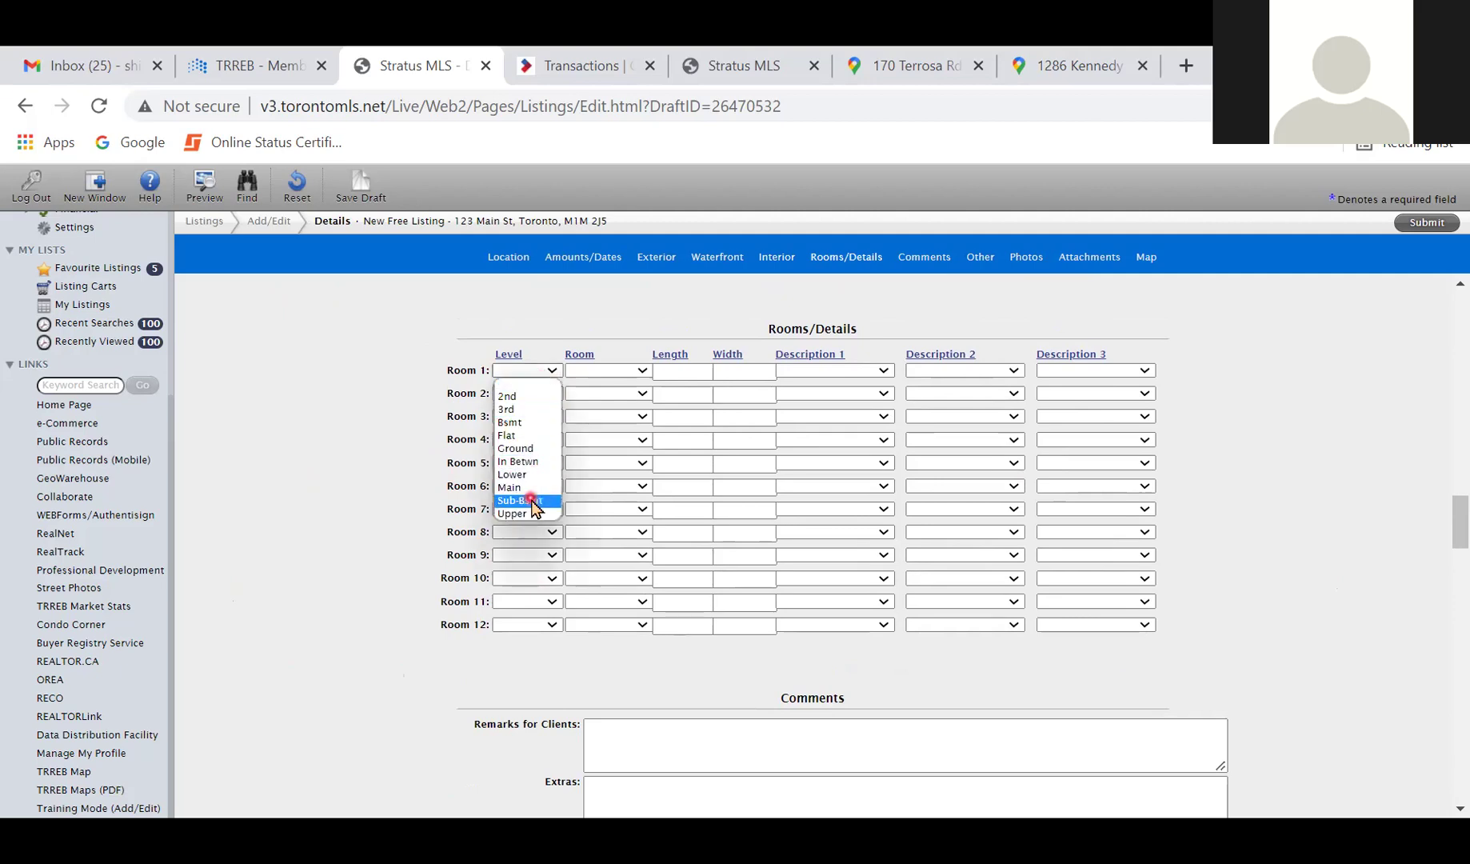
{"action": "left_click", "coordinate": [537, 487]}
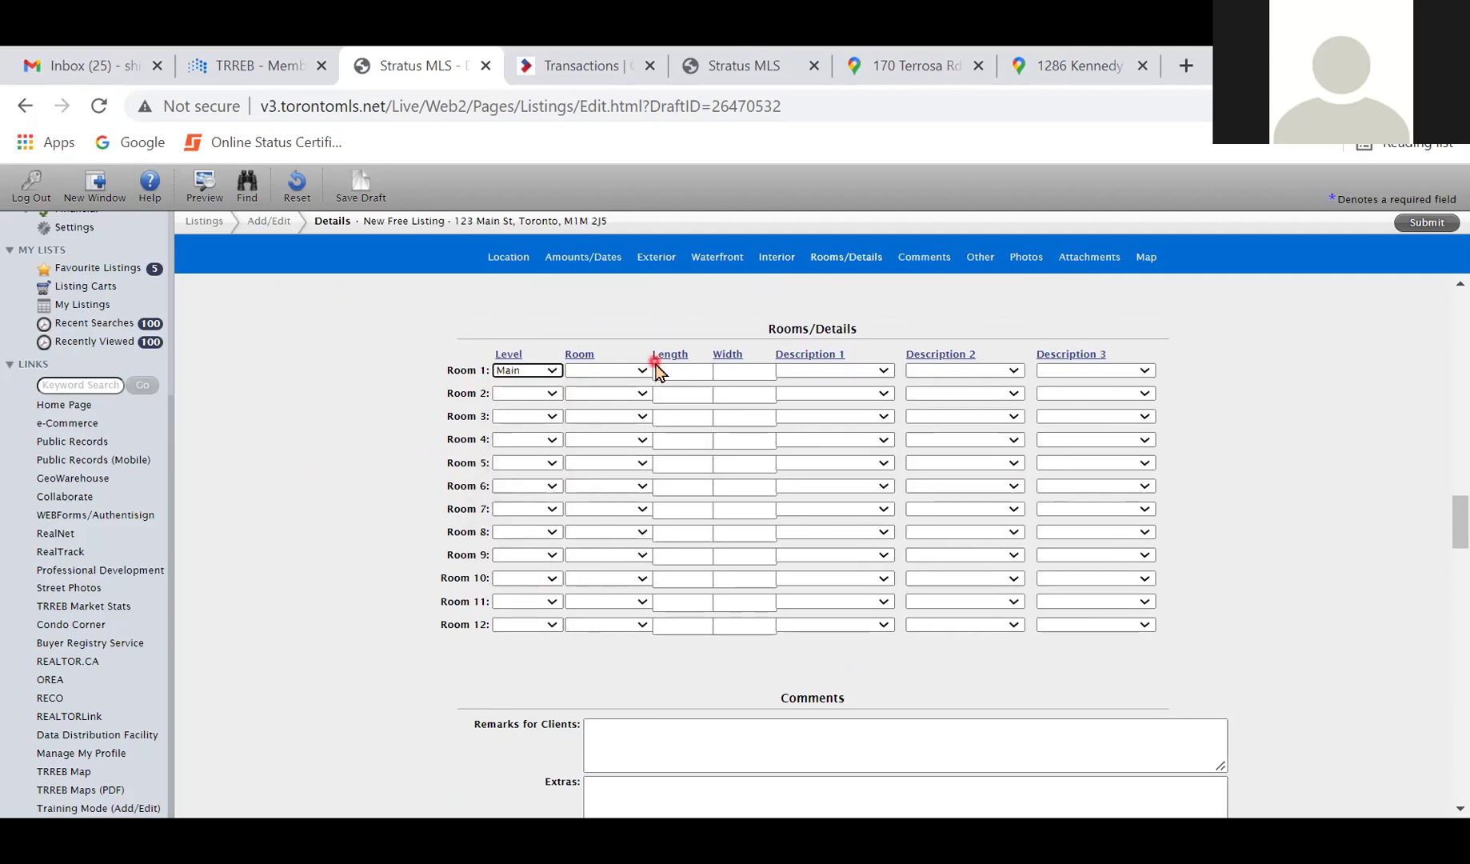
{"action": "left_click", "coordinate": [640, 372]}
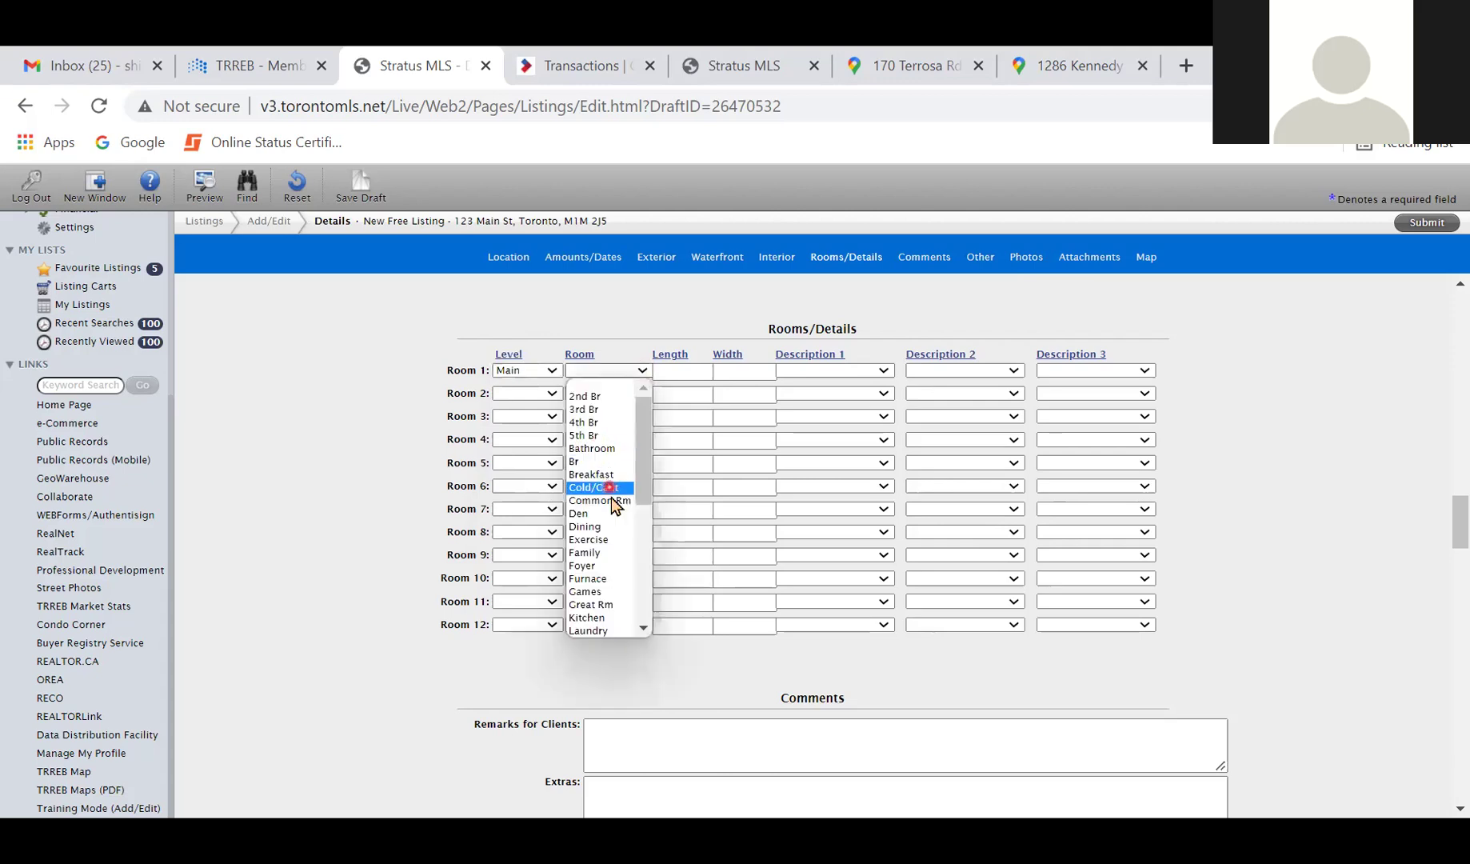
{"action": "scroll", "coordinate": [612, 508], "scroll_direction": "down", "scroll_amount": 2}
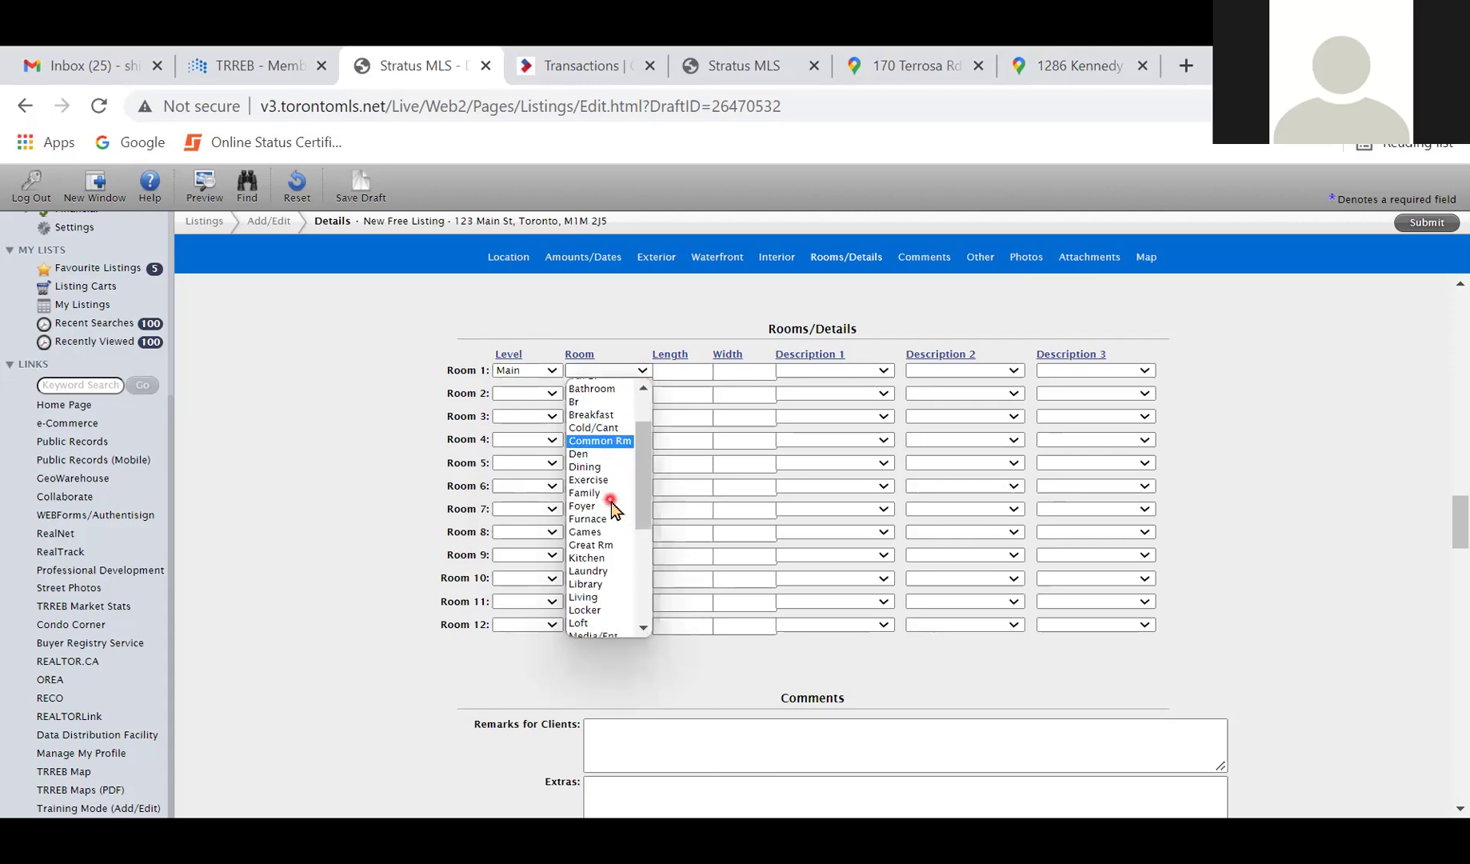
{"action": "left_click", "coordinate": [598, 560]}
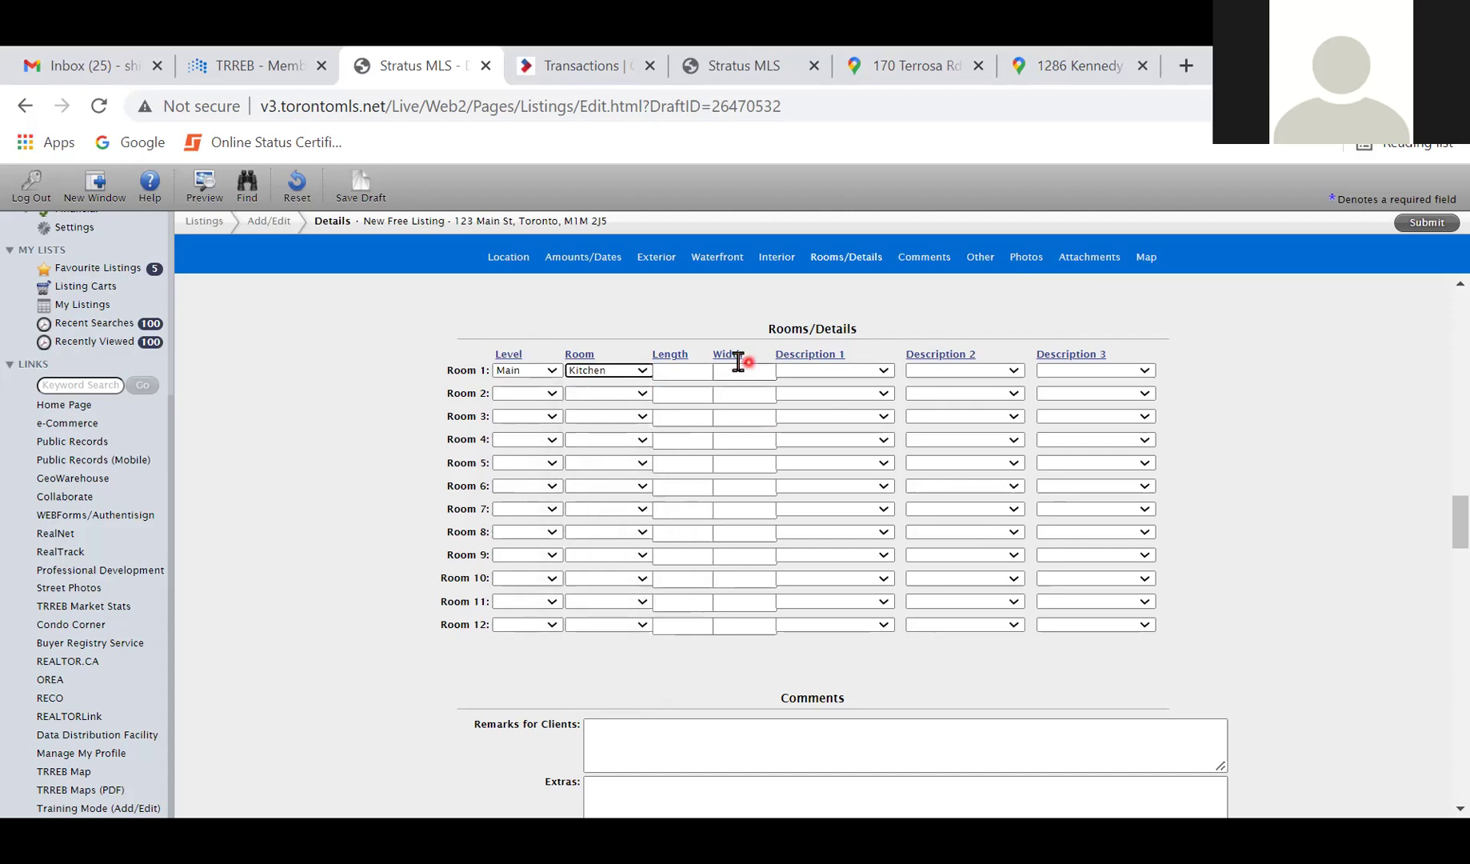
- Set the Room 1 kitchen's length to 3.47 and width to 5.25
{"action": "left_click", "coordinate": [698, 371]}
{"action": "type", "text": "34"}
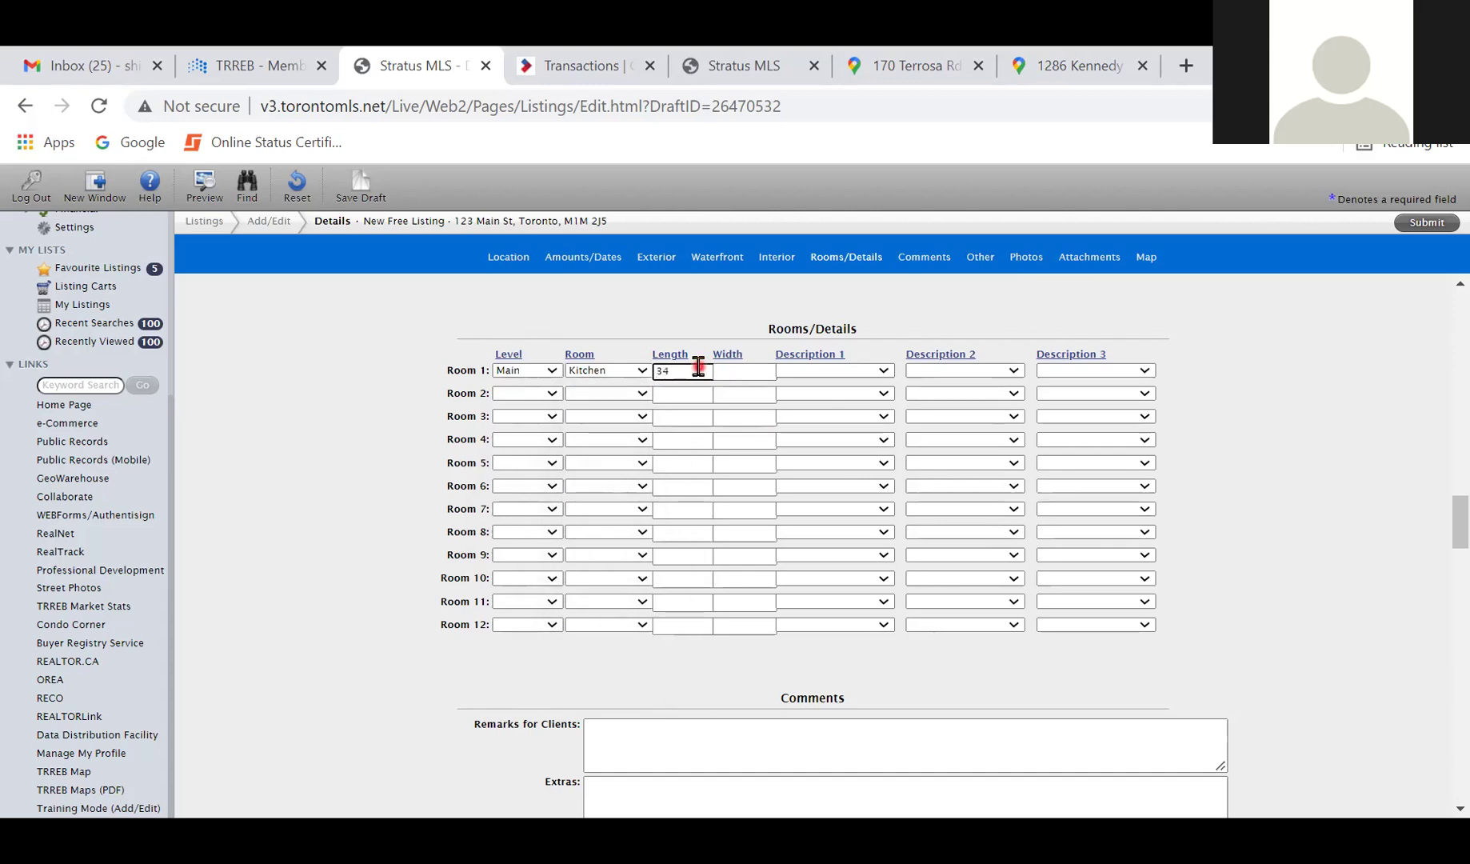
{"action": "key", "text": "BackSpace"}
{"action": "type", "text": ".47"}
{"action": "key", "text": "Tab"}
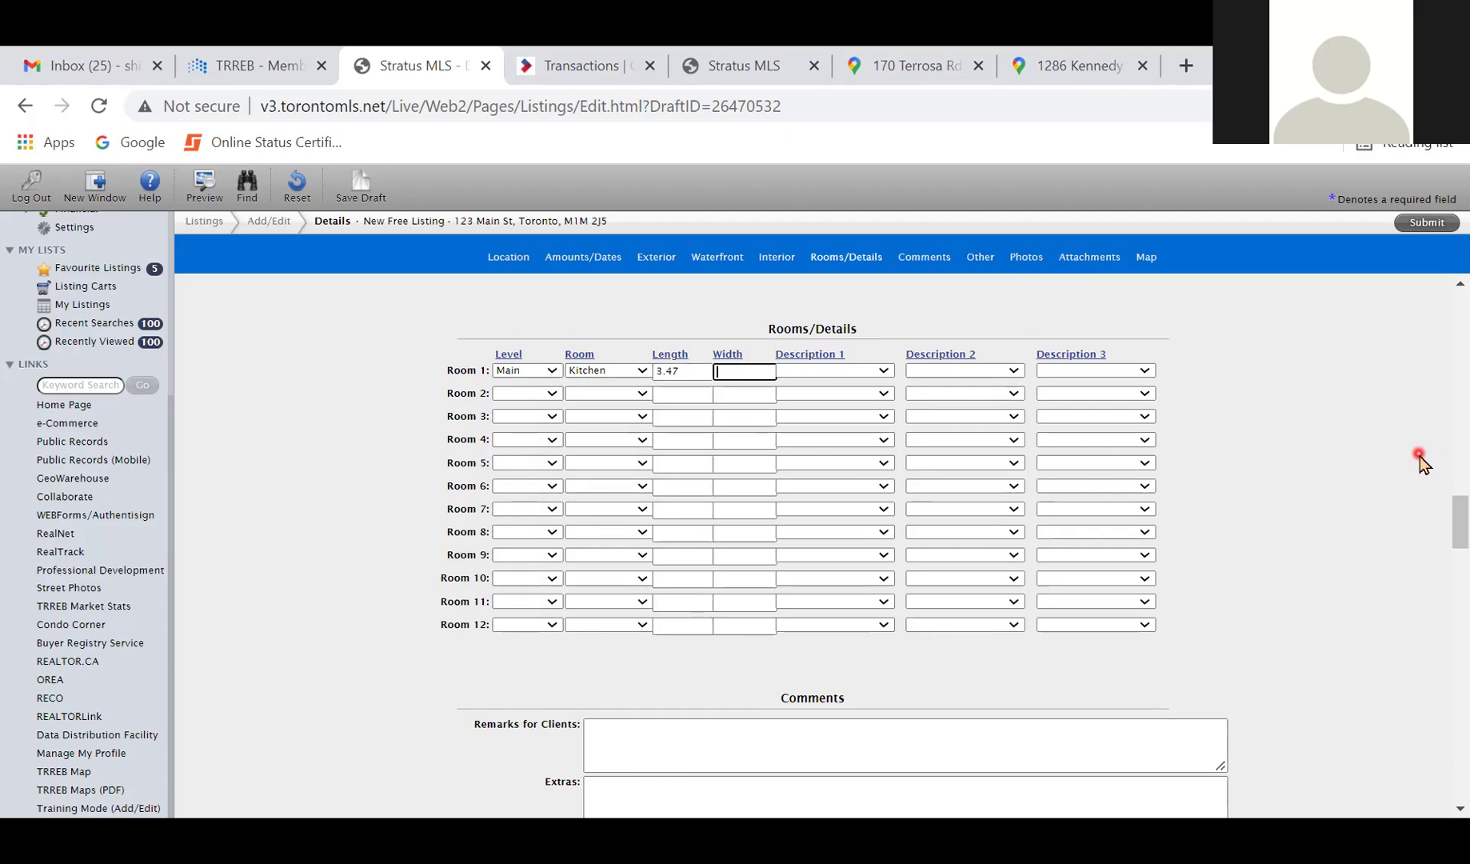
{"action": "type", "text": "5.25"}
{"action": "key", "text": "Tab"}
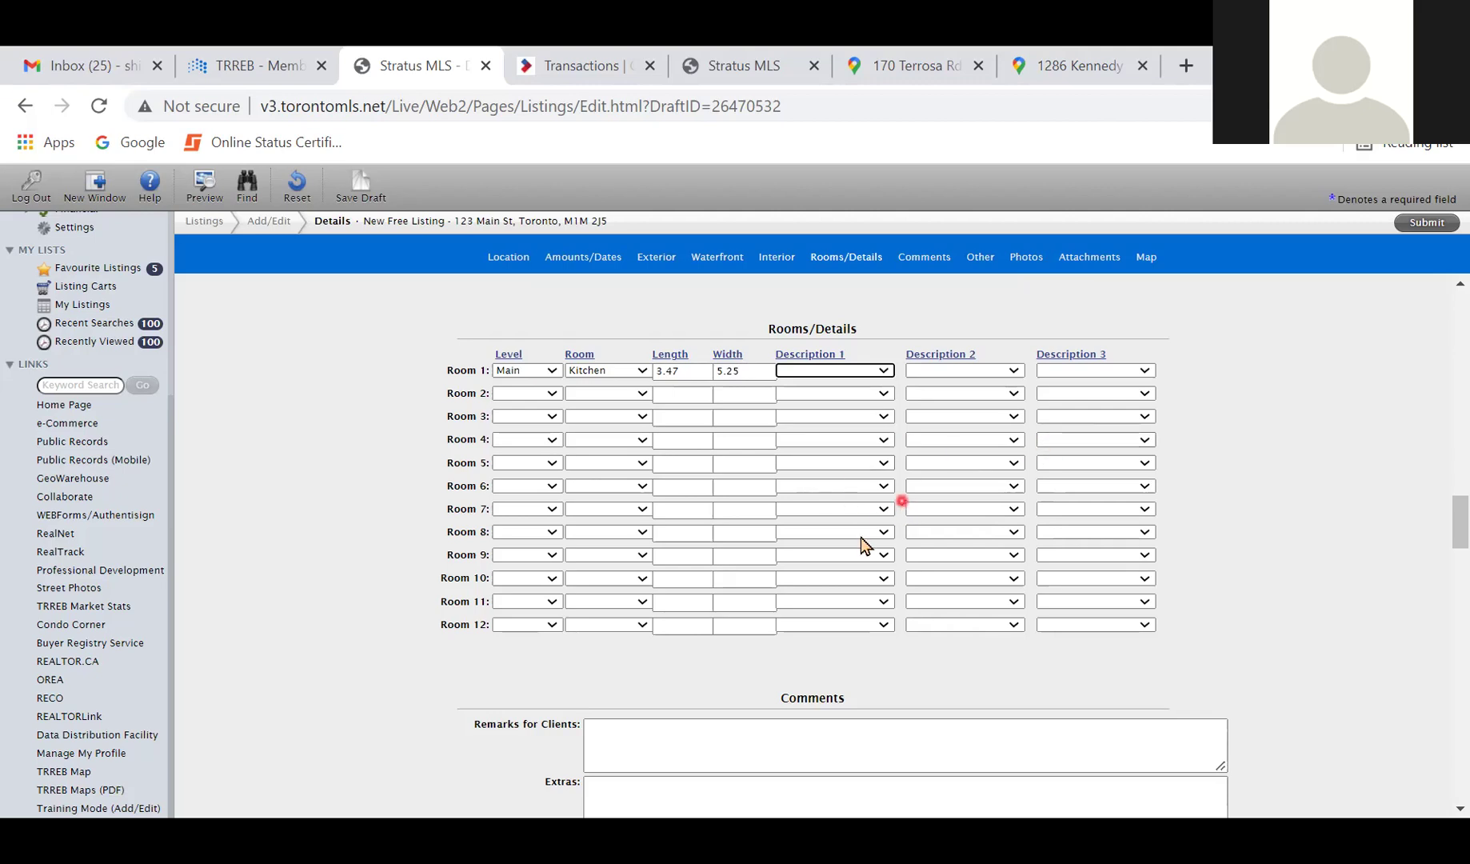
- Set Description 1 of the Room 1 kitchen to Quartz Counter
{"action": "left_click", "coordinate": [880, 373]}
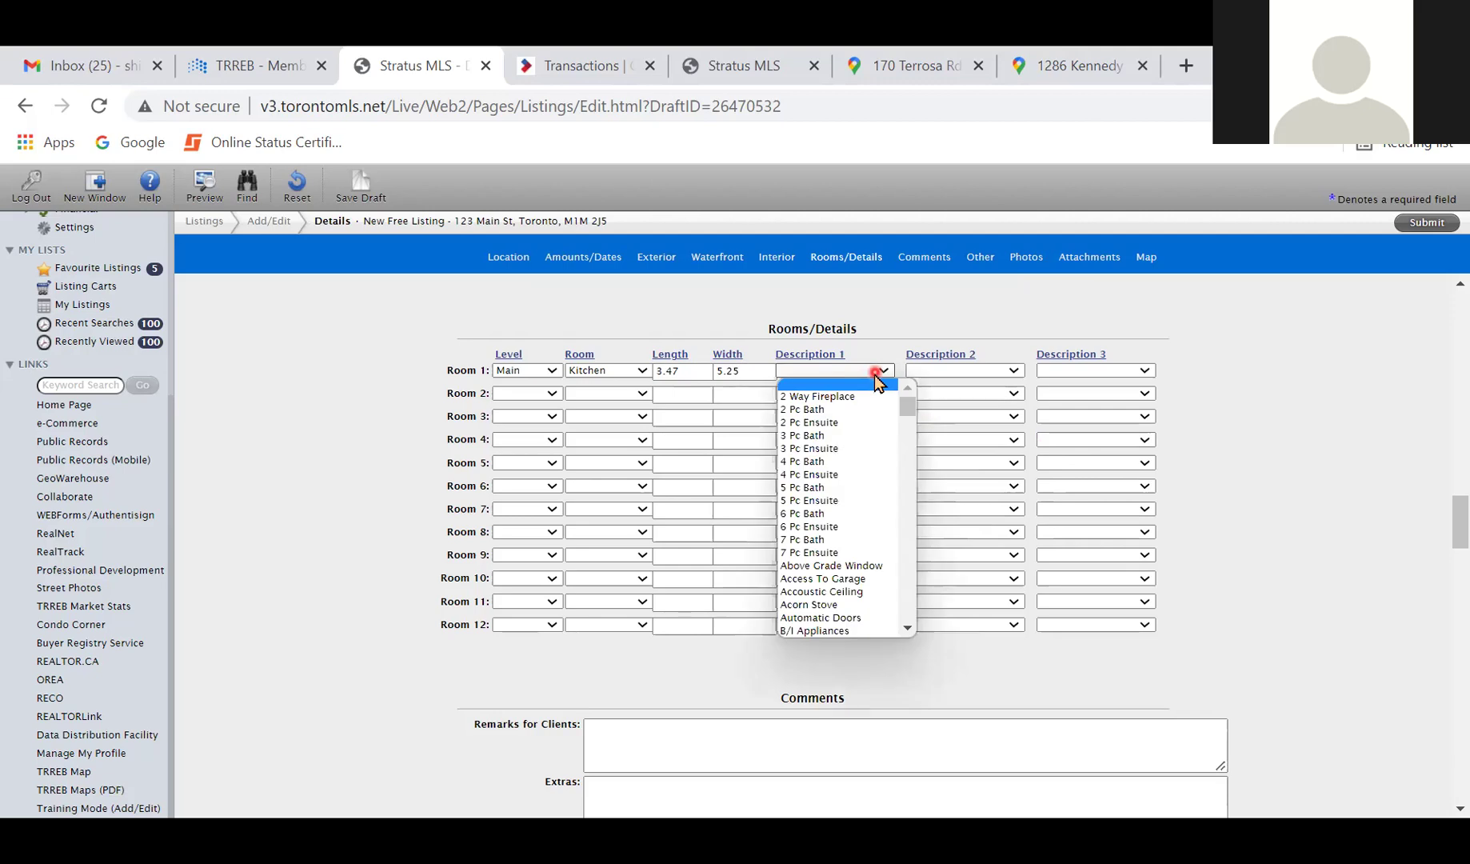
{"action": "scroll", "coordinate": [856, 508], "scroll_direction": "down", "scroll_amount": 3}
{"action": "scroll", "coordinate": [856, 509], "scroll_direction": "down", "scroll_amount": 6}
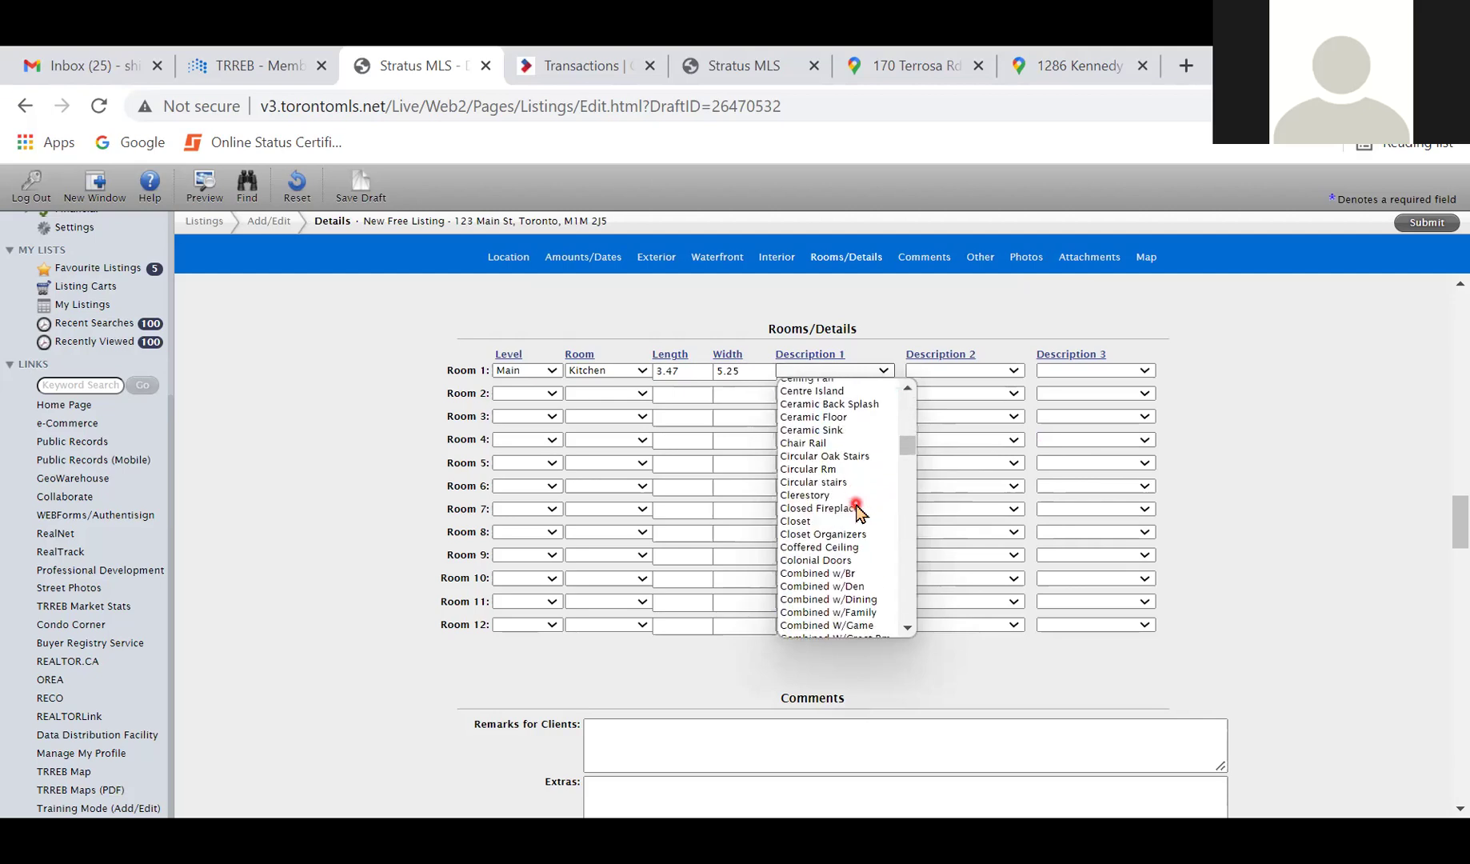
{"action": "scroll", "coordinate": [857, 510], "scroll_direction": "down", "scroll_amount": 10}
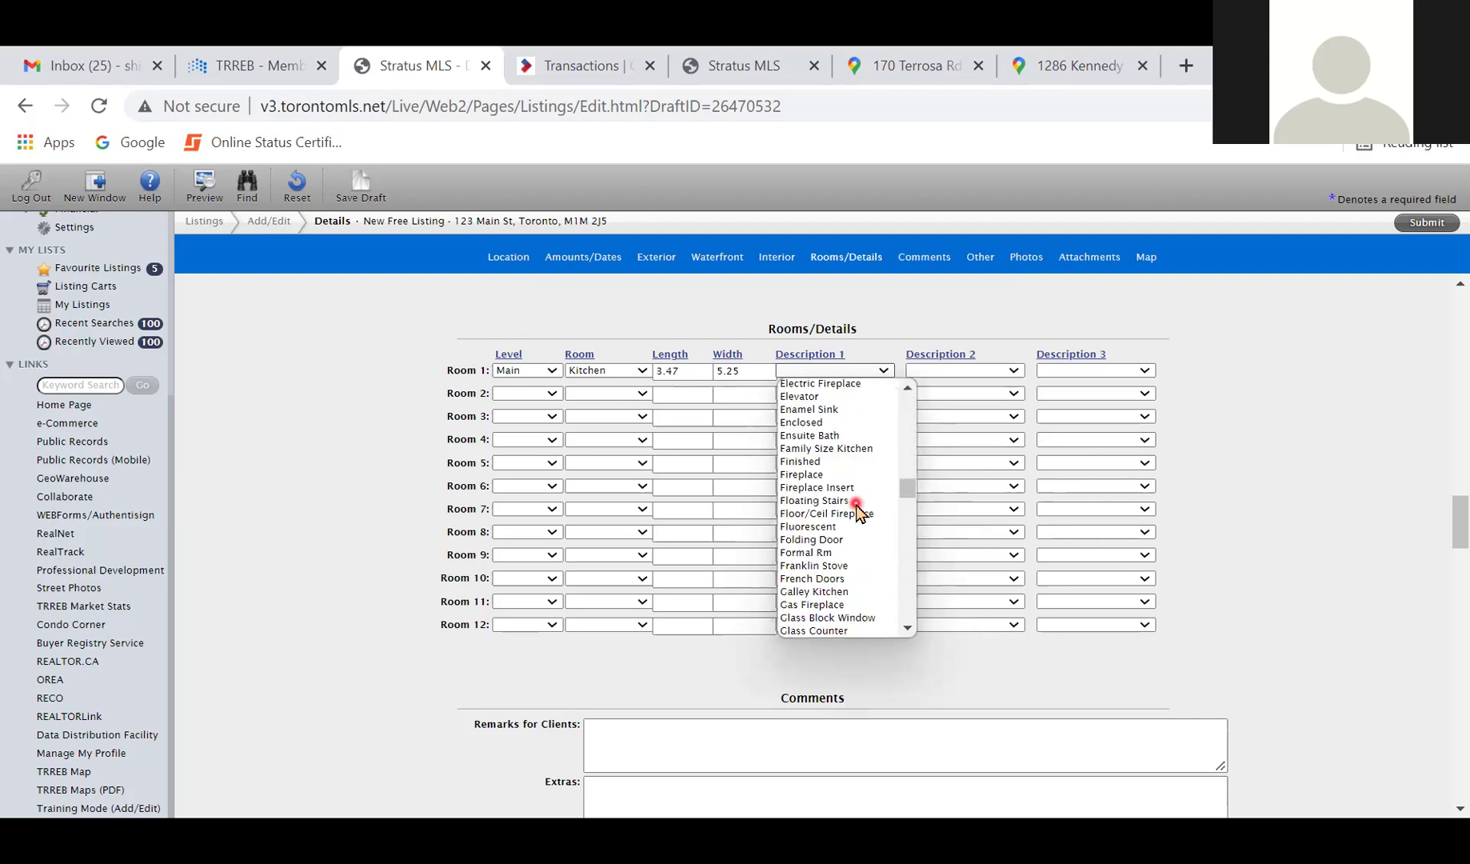
{"action": "scroll", "coordinate": [856, 509], "scroll_direction": "down", "scroll_amount": 12}
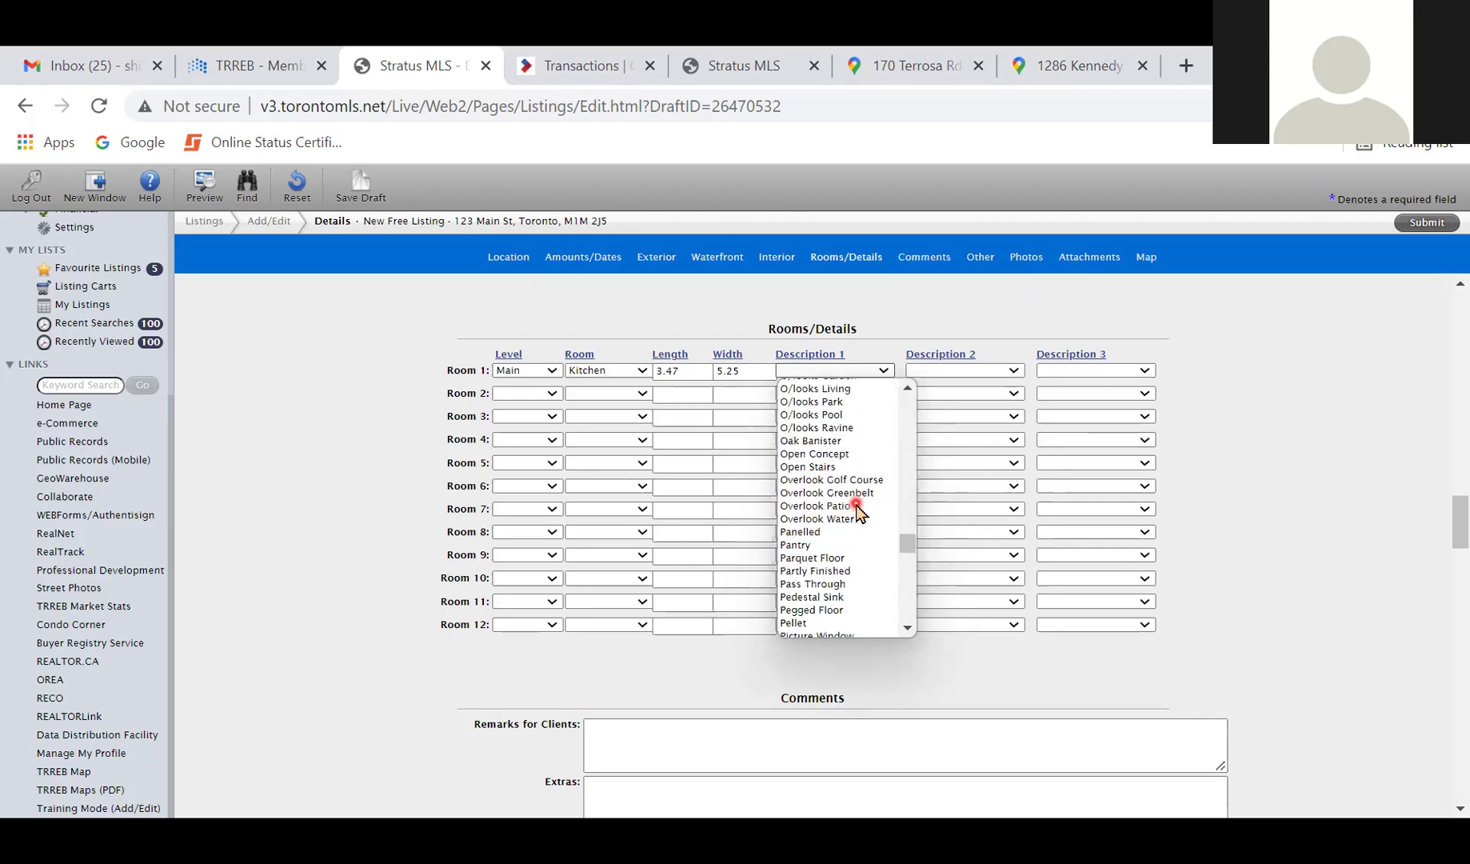
{"action": "scroll", "coordinate": [857, 509], "scroll_direction": "down", "scroll_amount": 15}
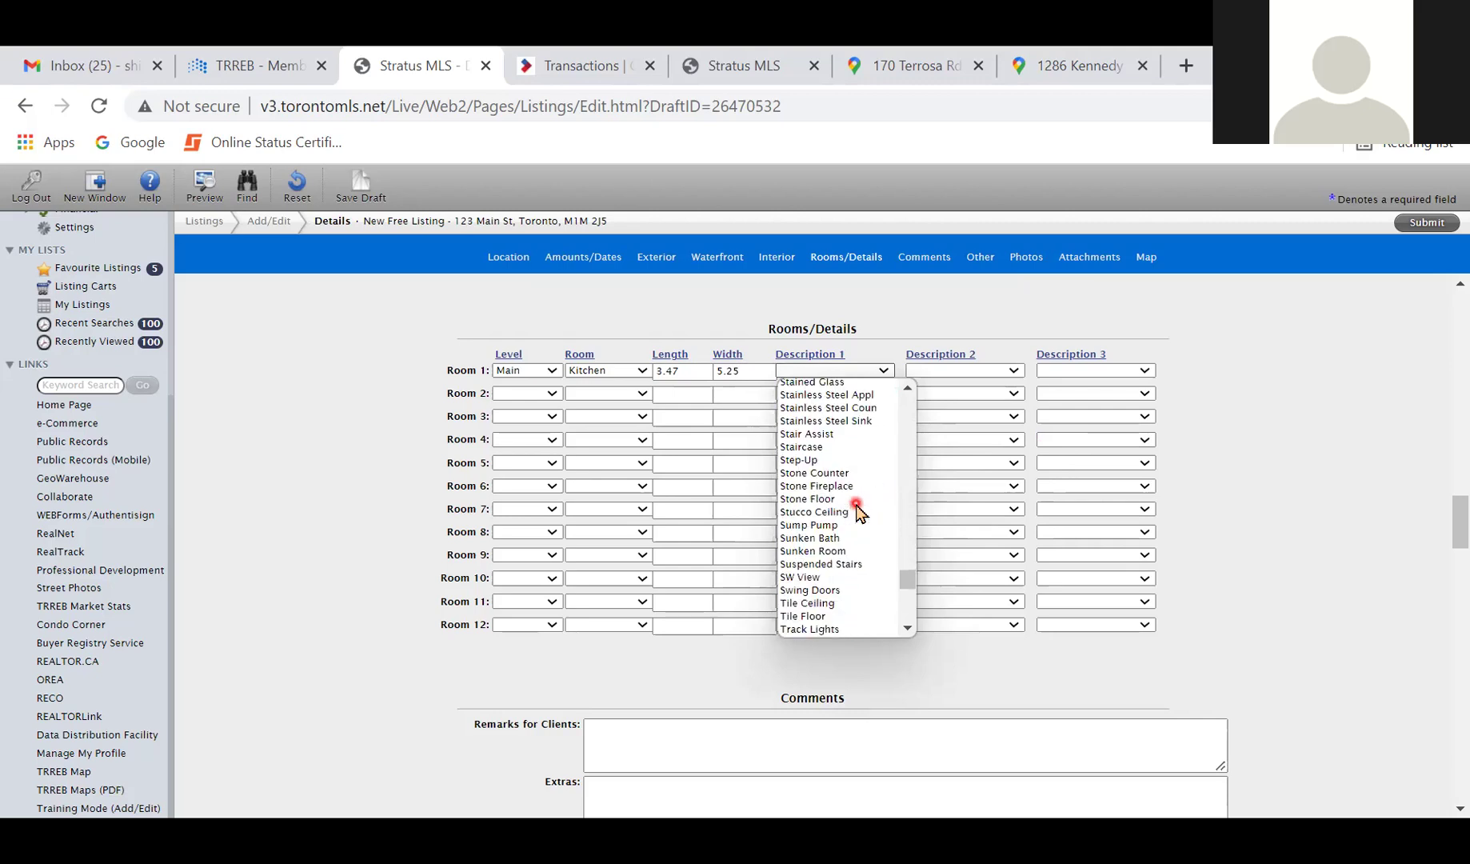
{"action": "scroll", "coordinate": [857, 509], "scroll_direction": "up", "scroll_amount": 15}
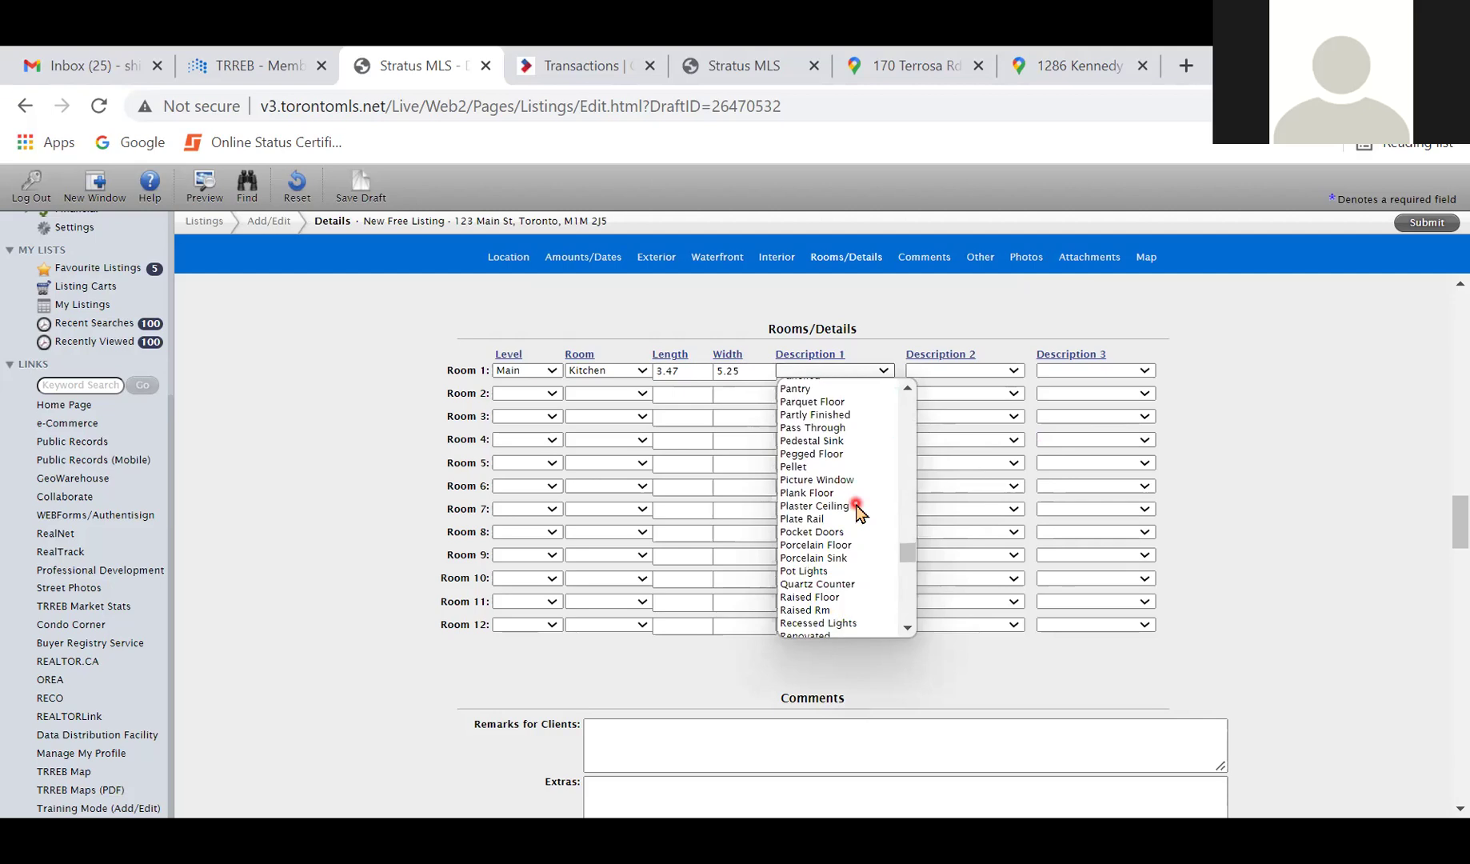
{"action": "left_click", "coordinate": [836, 588]}
- Set Description 2 of the Room 1 kitchen to Porcelain Floor
{"action": "left_click", "coordinate": [958, 372]}
{"action": "scroll", "coordinate": [992, 516], "scroll_direction": "down", "scroll_amount": 15}
{"action": "scroll", "coordinate": [991, 516], "scroll_direction": "down", "scroll_amount": 15}
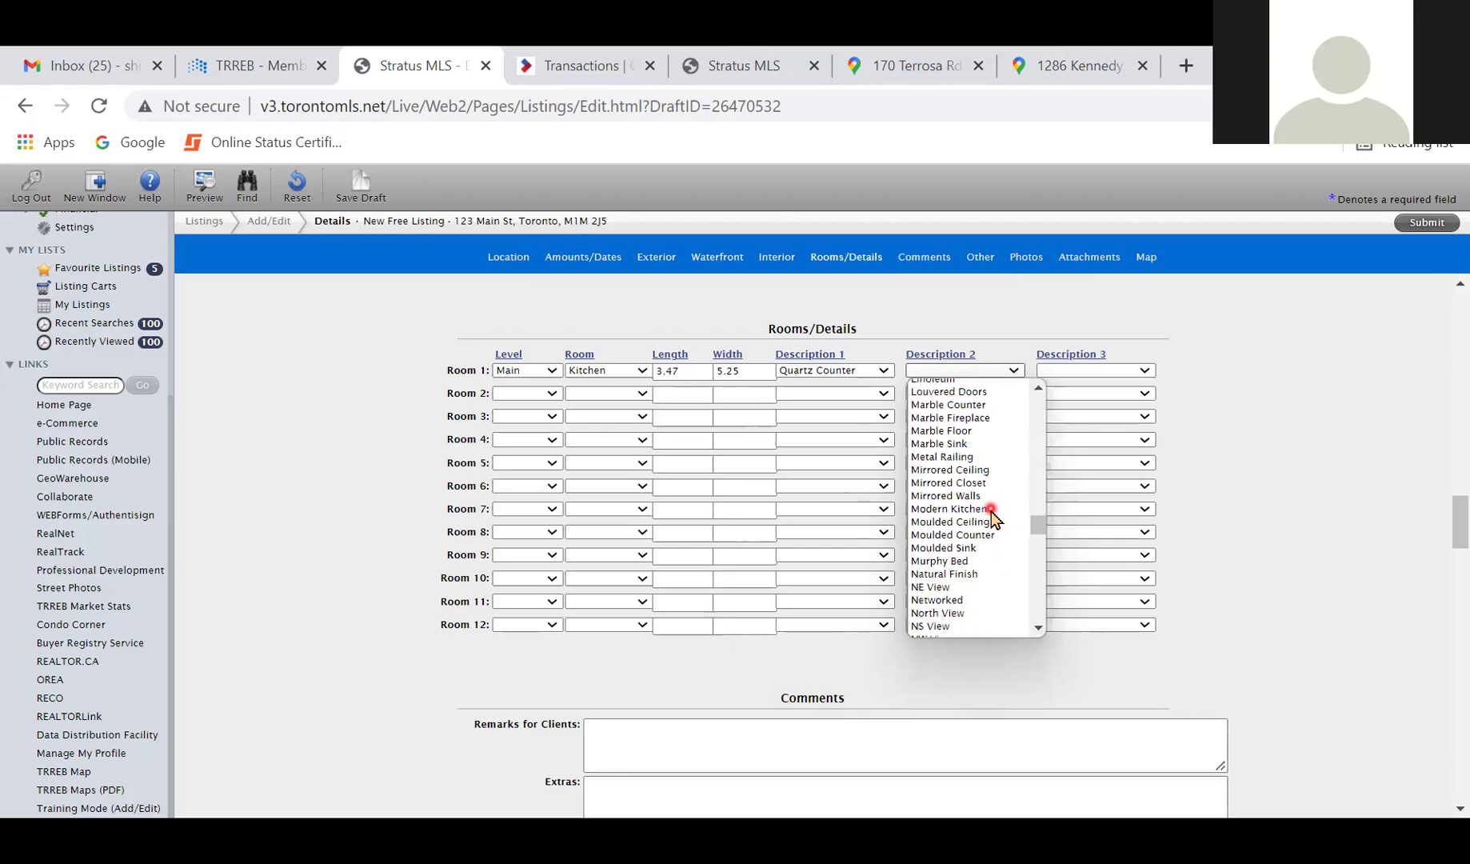
{"action": "scroll", "coordinate": [991, 510], "scroll_direction": "down", "scroll_amount": 3}
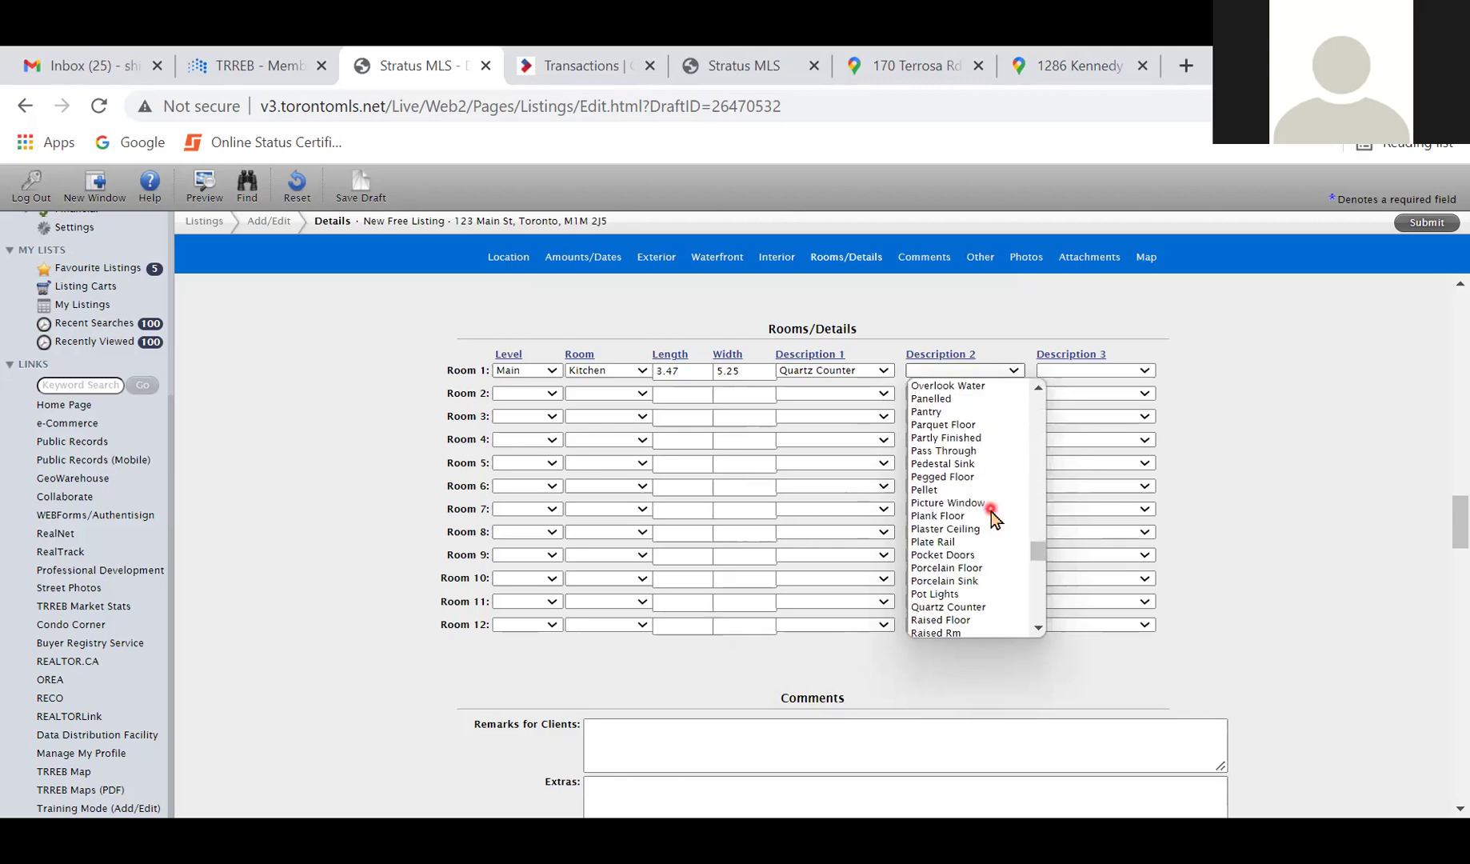
{"action": "left_click", "coordinate": [977, 523]}
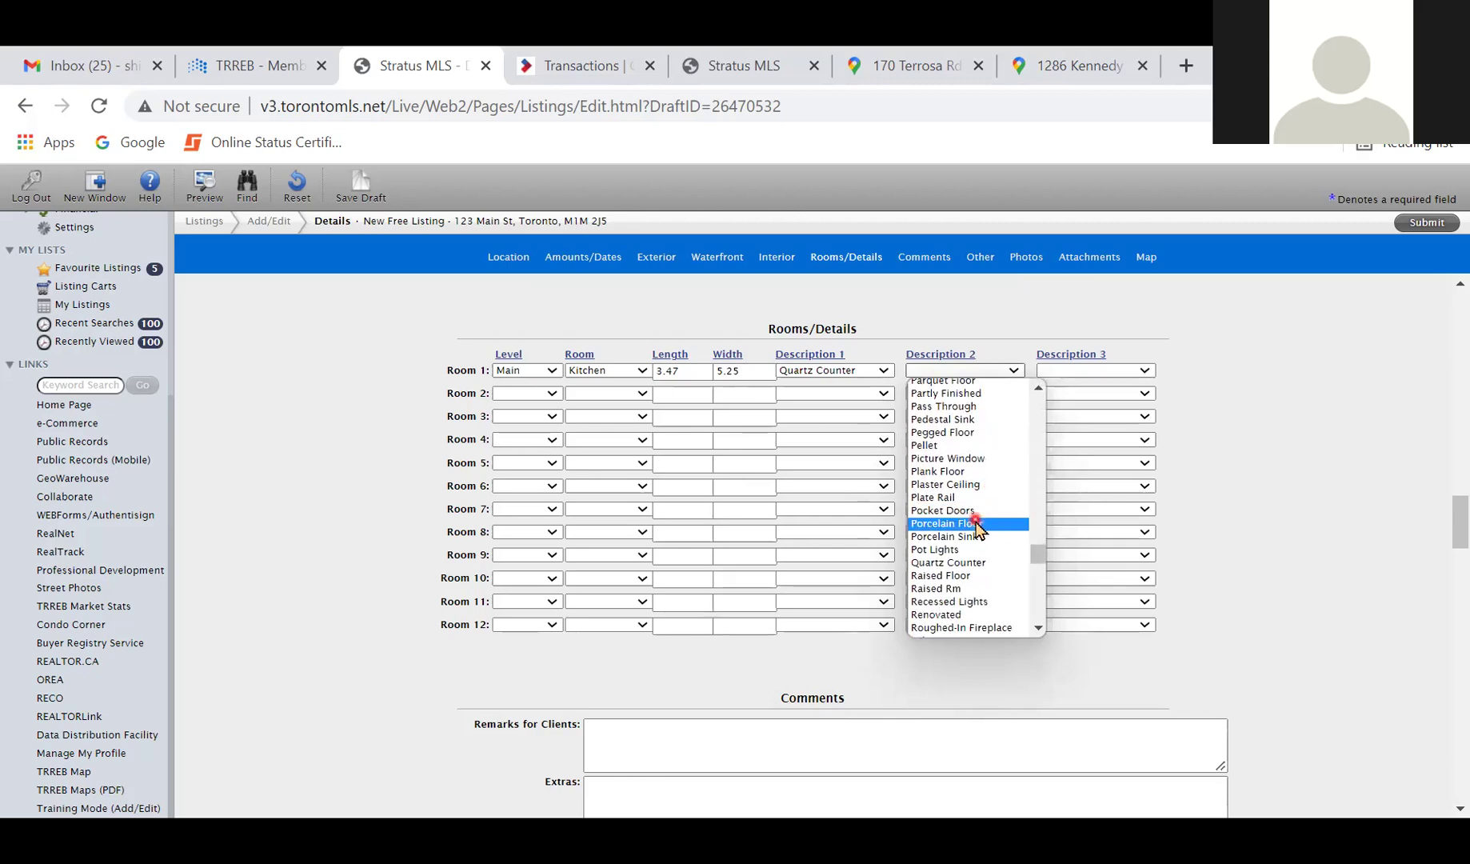
- Set Description 3 of the Room 1 kitchen to W/O to Garden and save the draft
{"action": "left_click", "coordinate": [1131, 376]}
{"action": "type", "text": "w/o"}
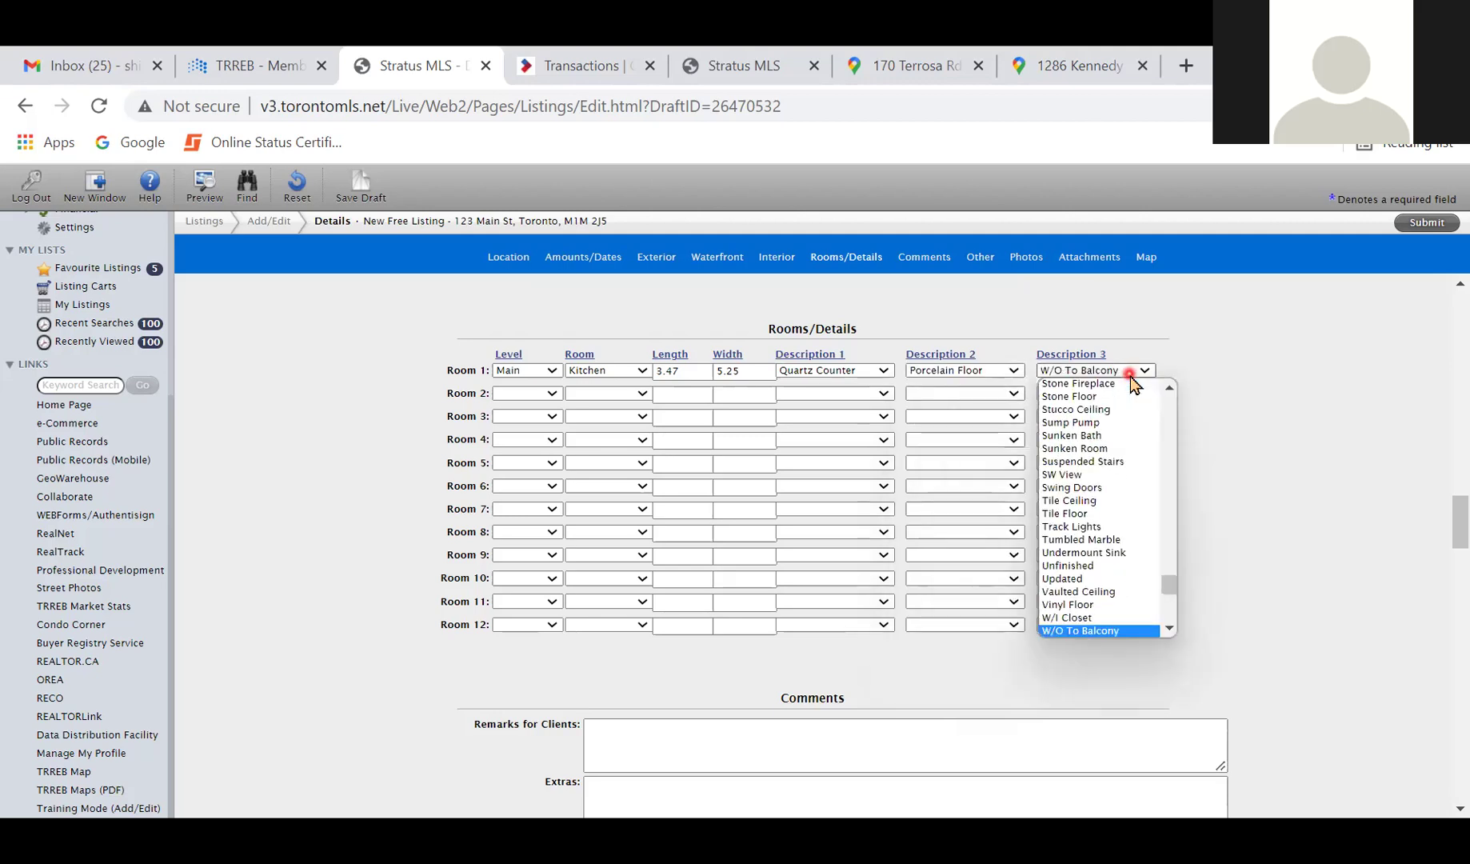
{"action": "scroll", "coordinate": [1095, 531], "scroll_direction": "down", "scroll_amount": 3}
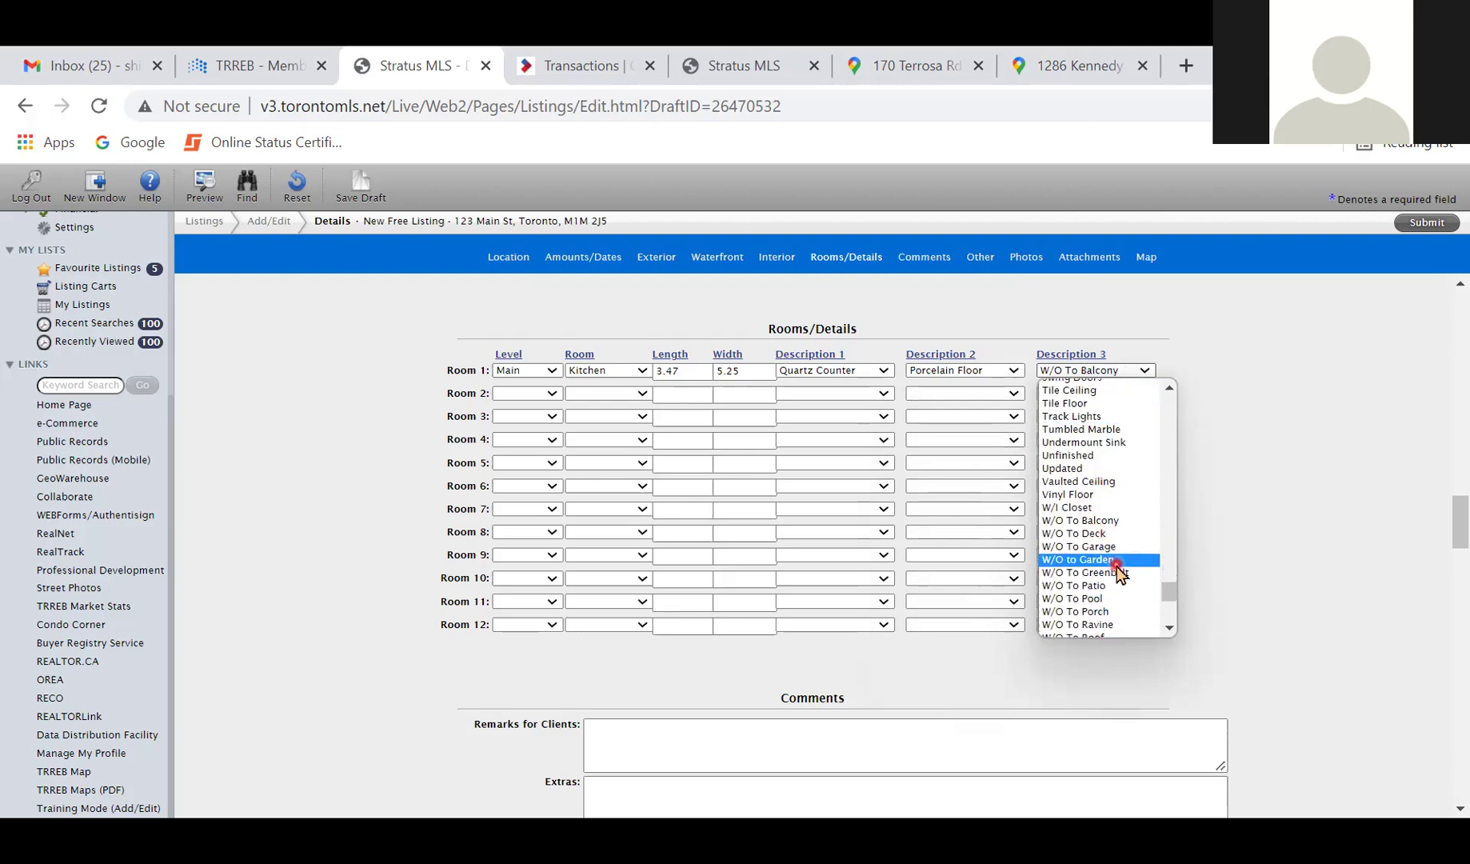
{"action": "left_click", "coordinate": [1116, 560]}
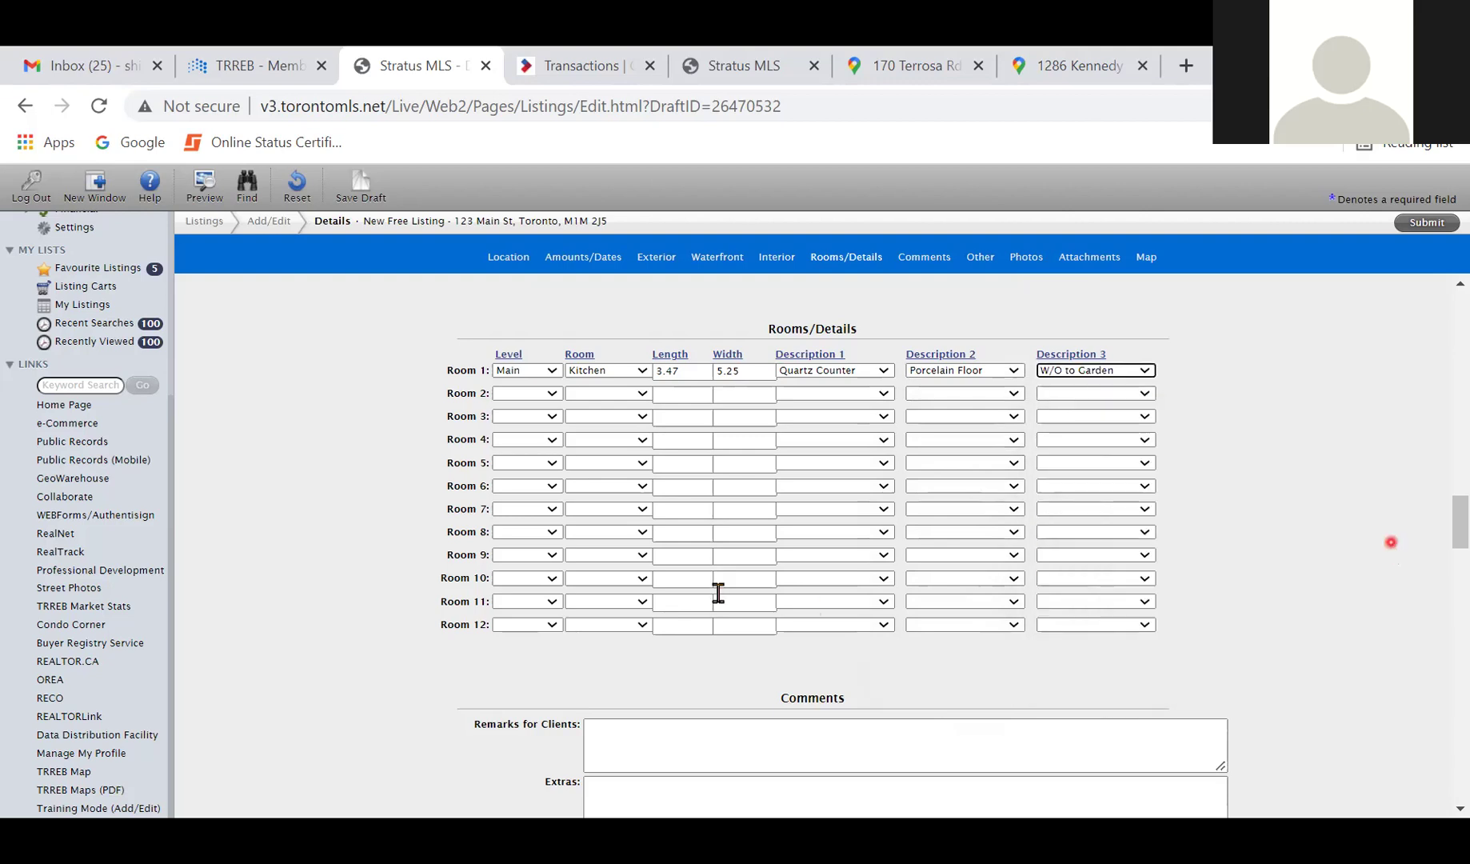
{"action": "left_click", "coordinate": [355, 196]}
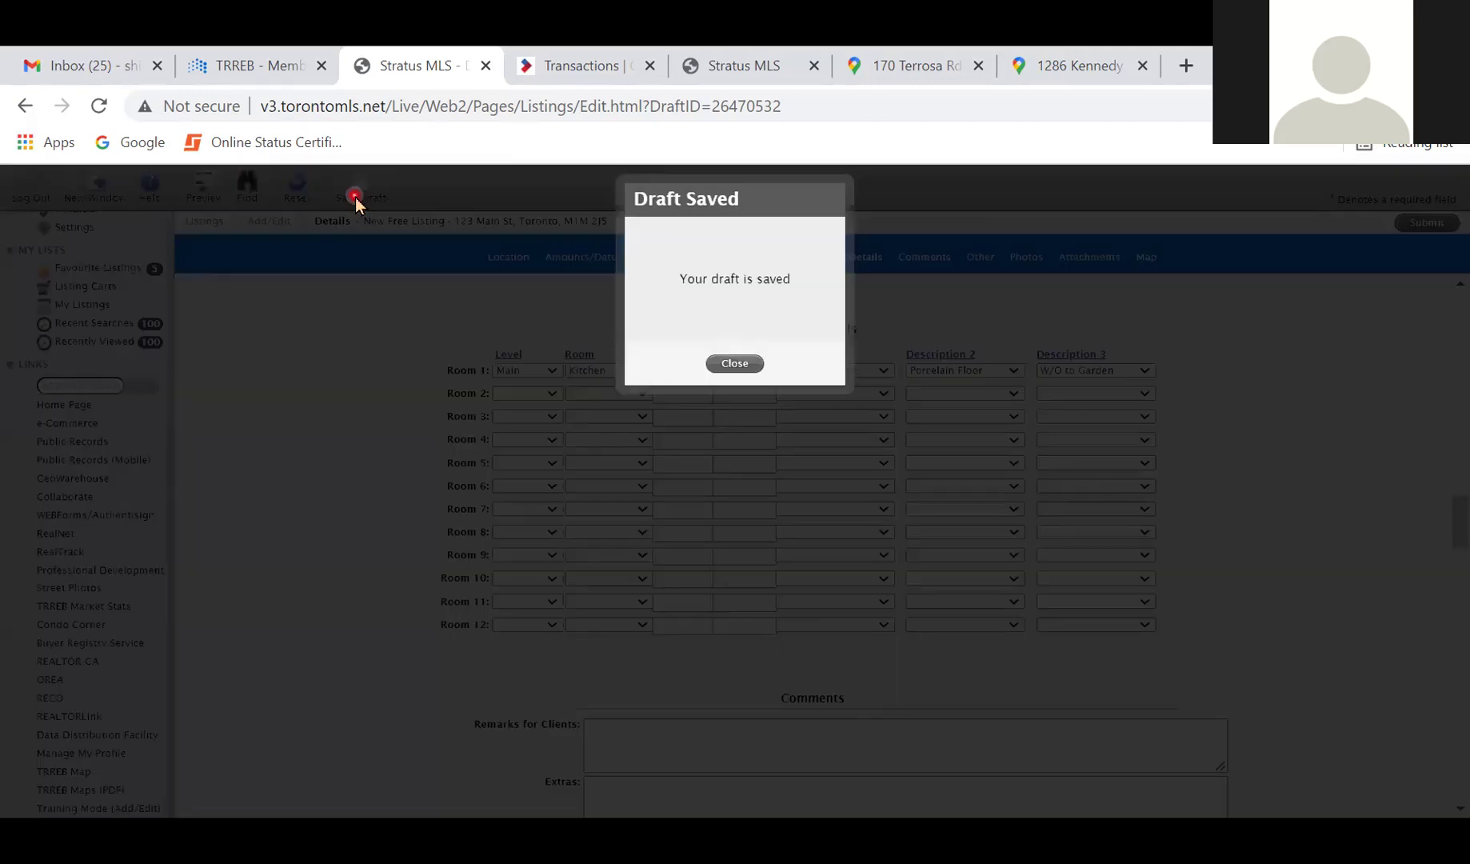
{"action": "left_click", "coordinate": [734, 364]}
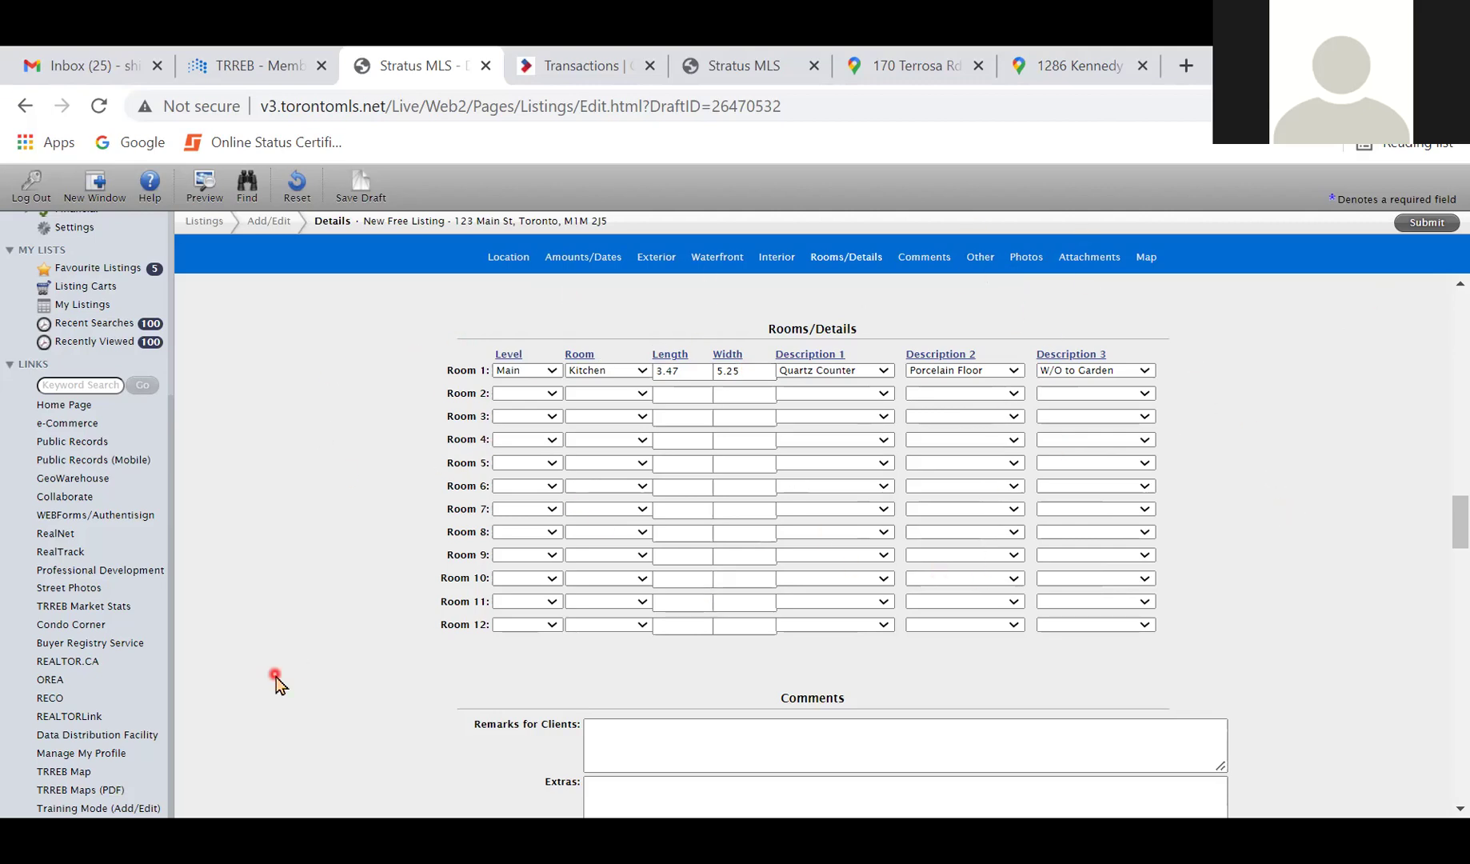
- Go through the Remarks for Clients, Extras and Remarks for Brokerages fields without filling them, and save the draft
{"action": "scroll", "coordinate": [277, 683], "scroll_direction": "down", "scroll_amount": 3}
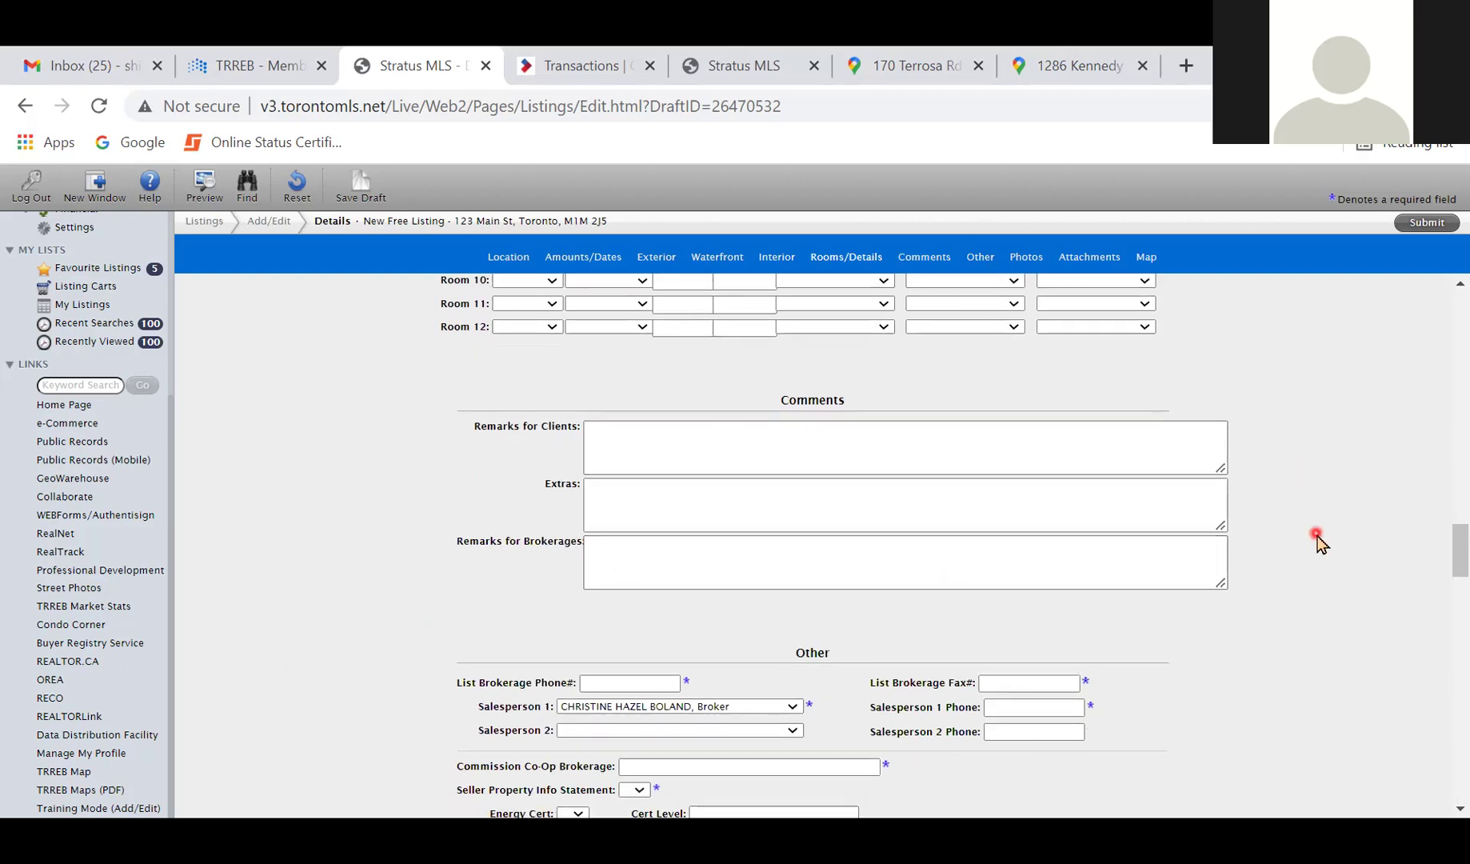
{"action": "left_click", "coordinate": [948, 460]}
{"action": "scroll", "coordinate": [948, 457], "scroll_direction": "down", "scroll_amount": 1}
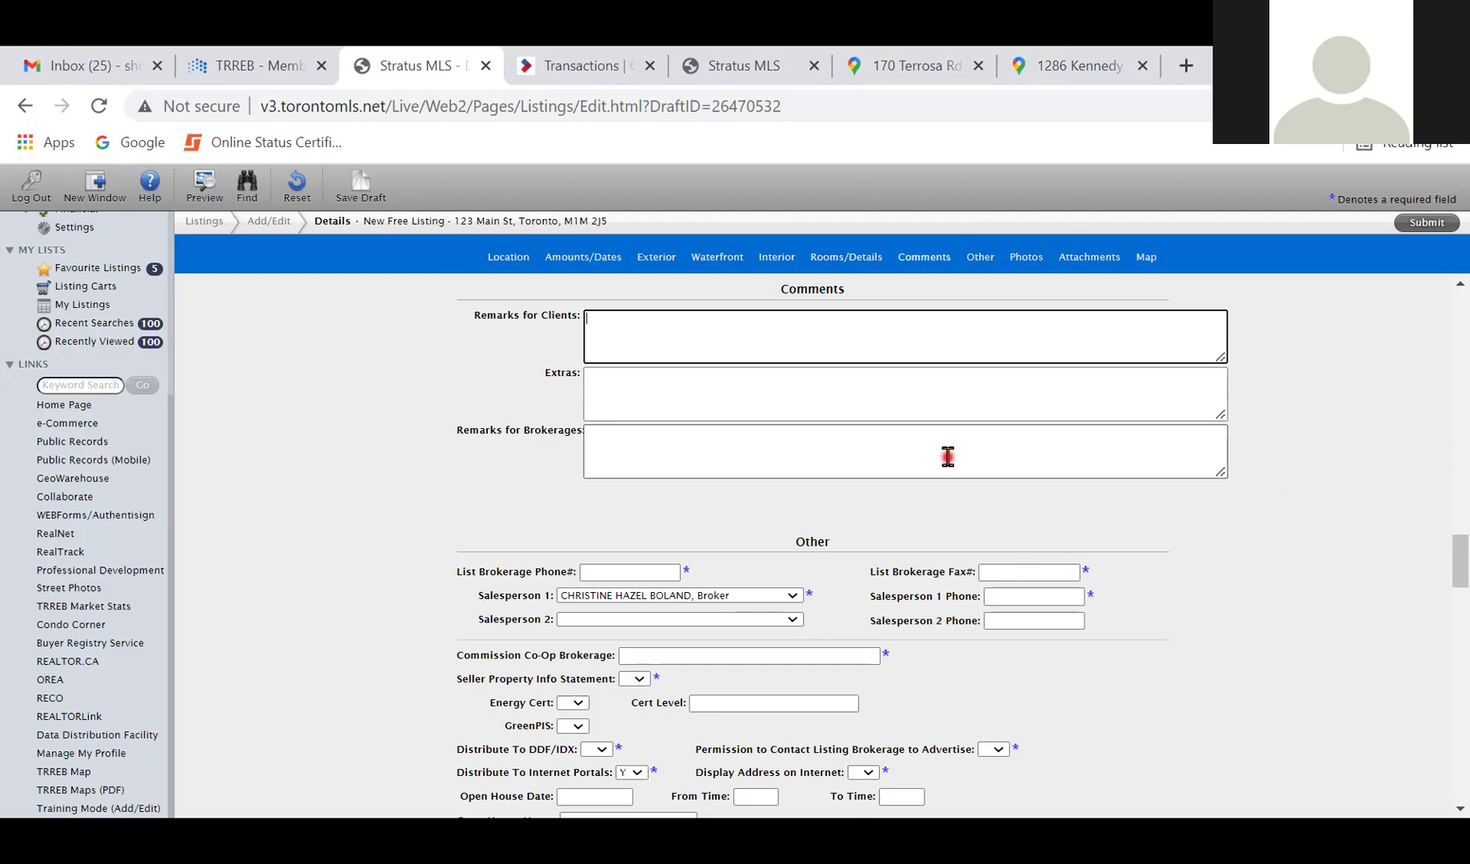
{"action": "left_click", "coordinate": [813, 403]}
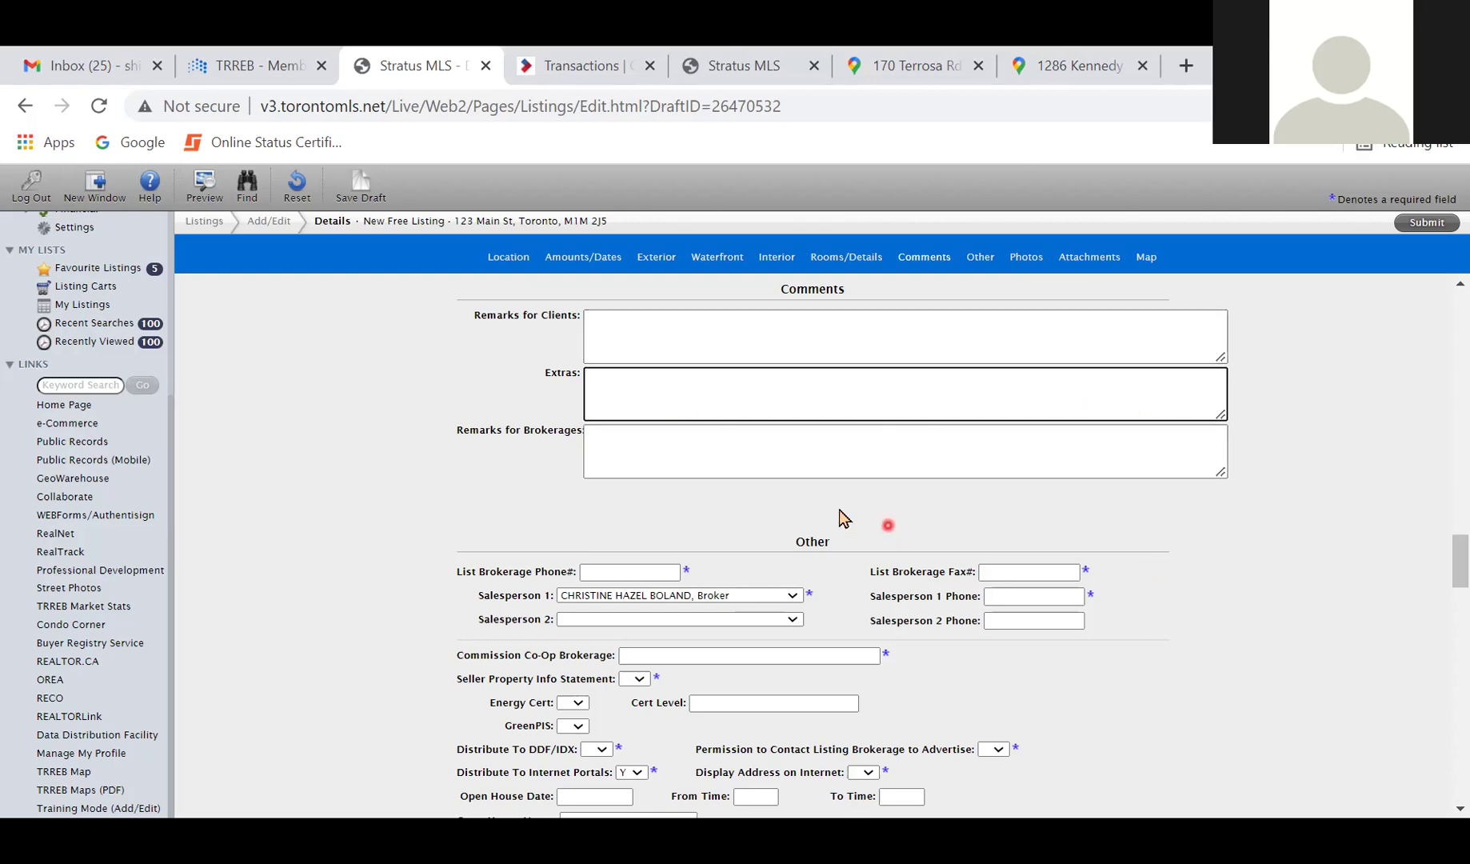
{"action": "left_click", "coordinate": [826, 464]}
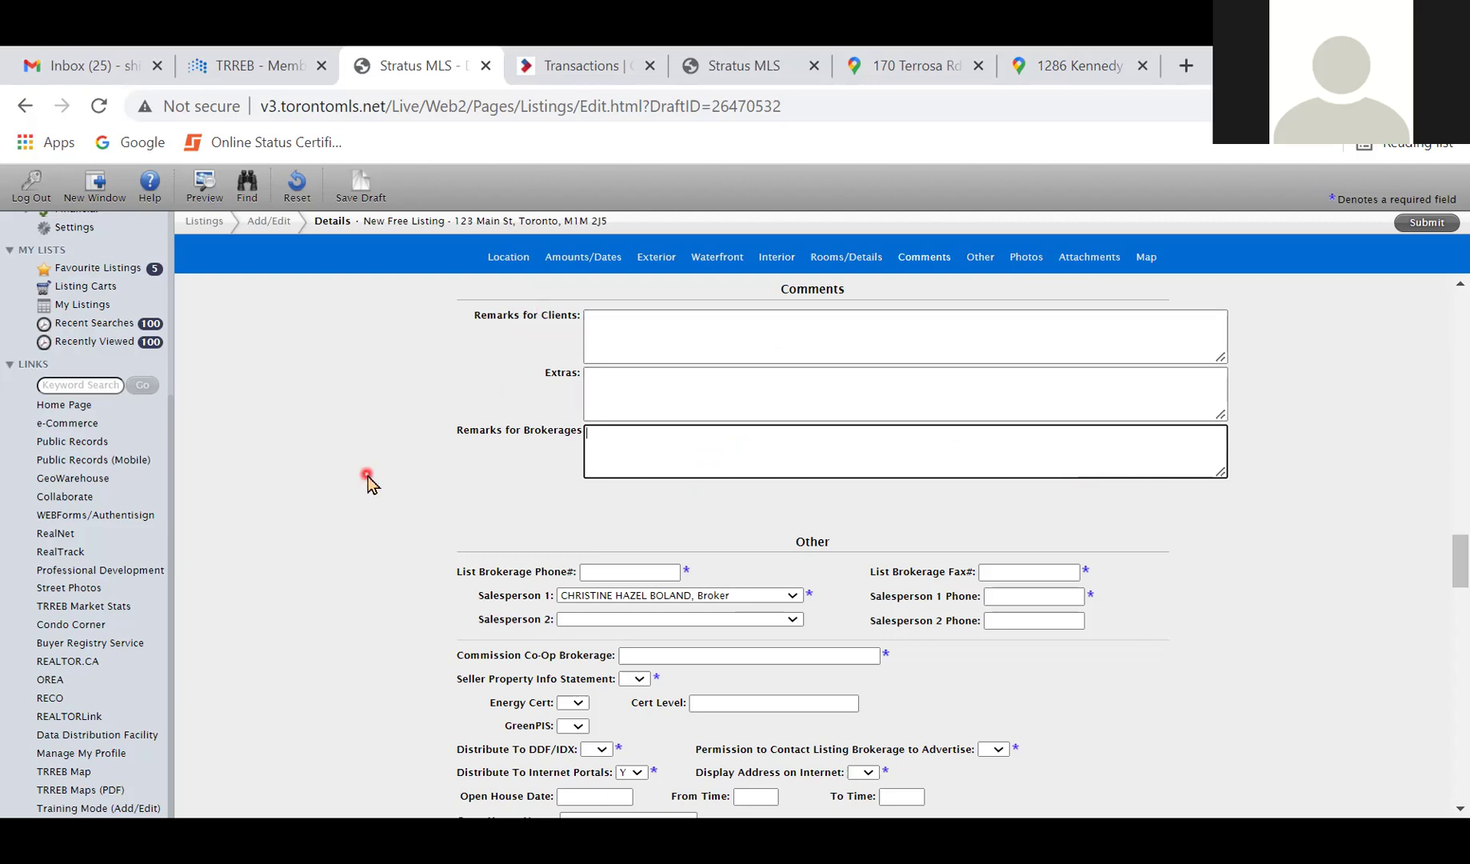
{"action": "left_click", "coordinate": [364, 189]}
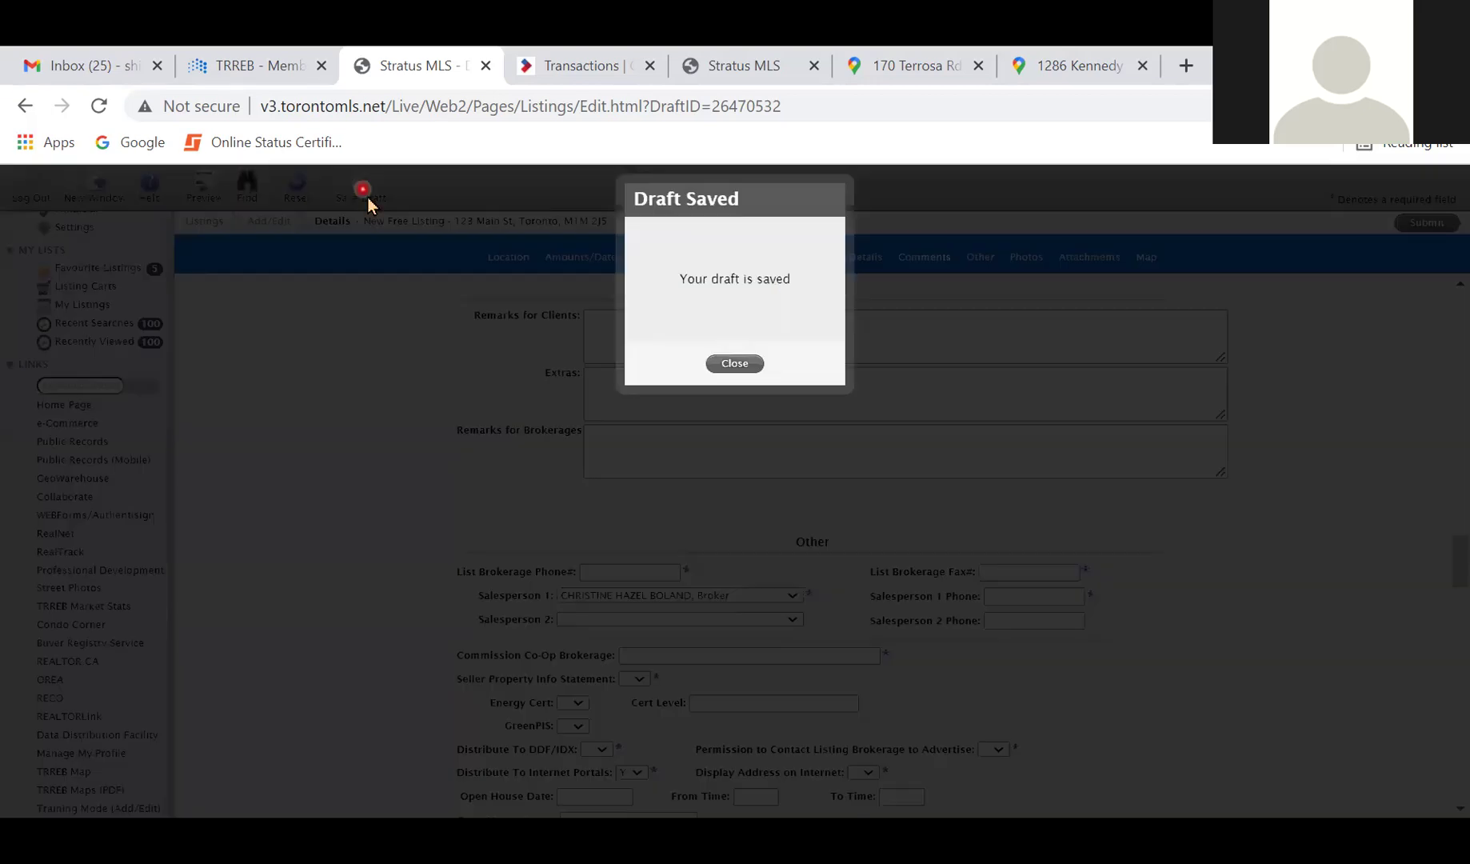
{"action": "left_click", "coordinate": [735, 365]}
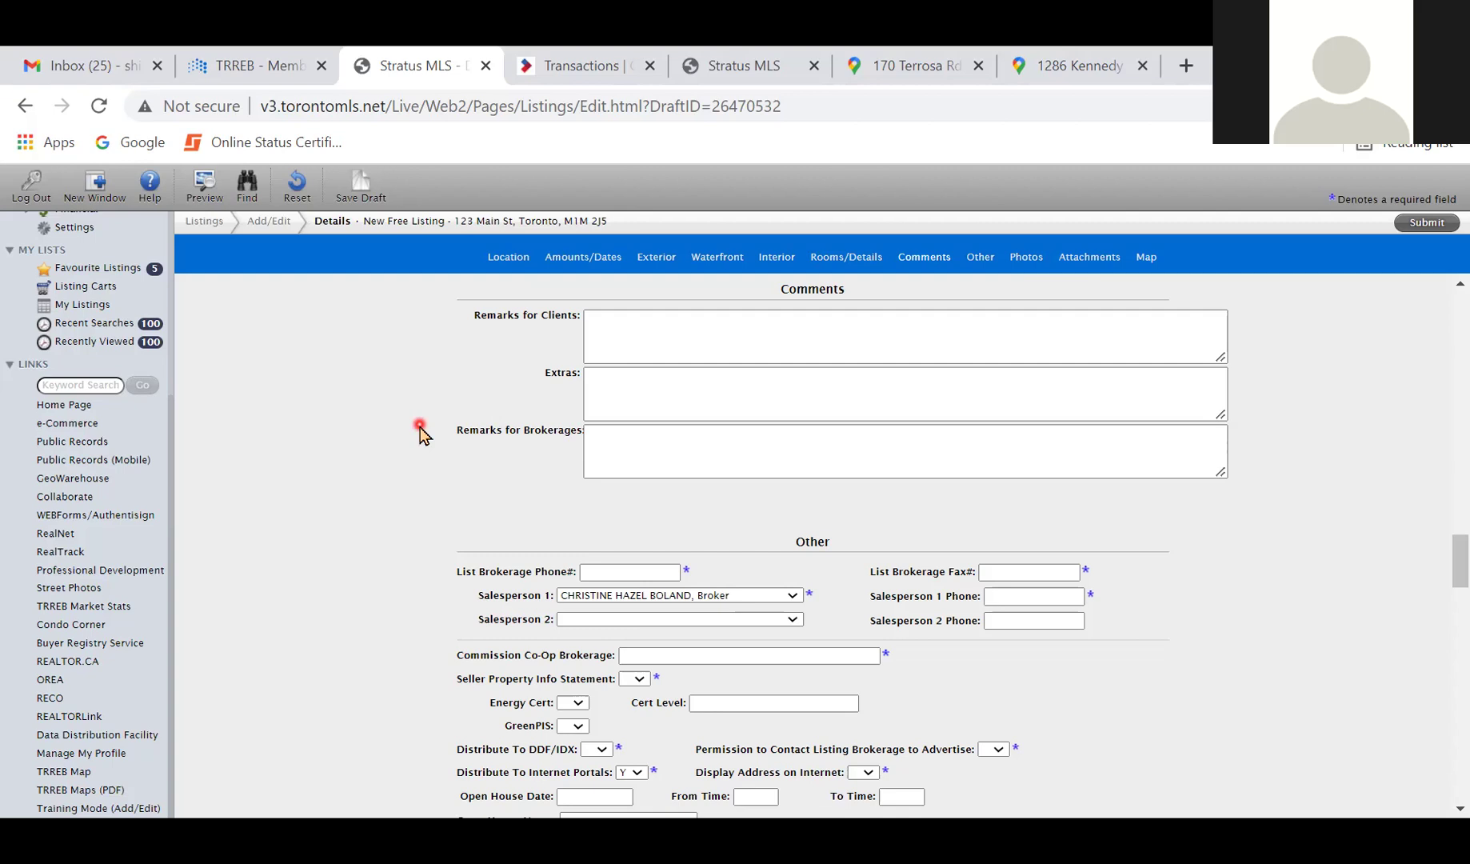
- In the Other section, set Seller Property Info Statement to N and Distribute To DDF/IDX to N
{"action": "scroll", "coordinate": [421, 433], "scroll_direction": "down", "scroll_amount": 2}
{"action": "scroll", "coordinate": [519, 508], "scroll_direction": "up", "scroll_amount": 1}
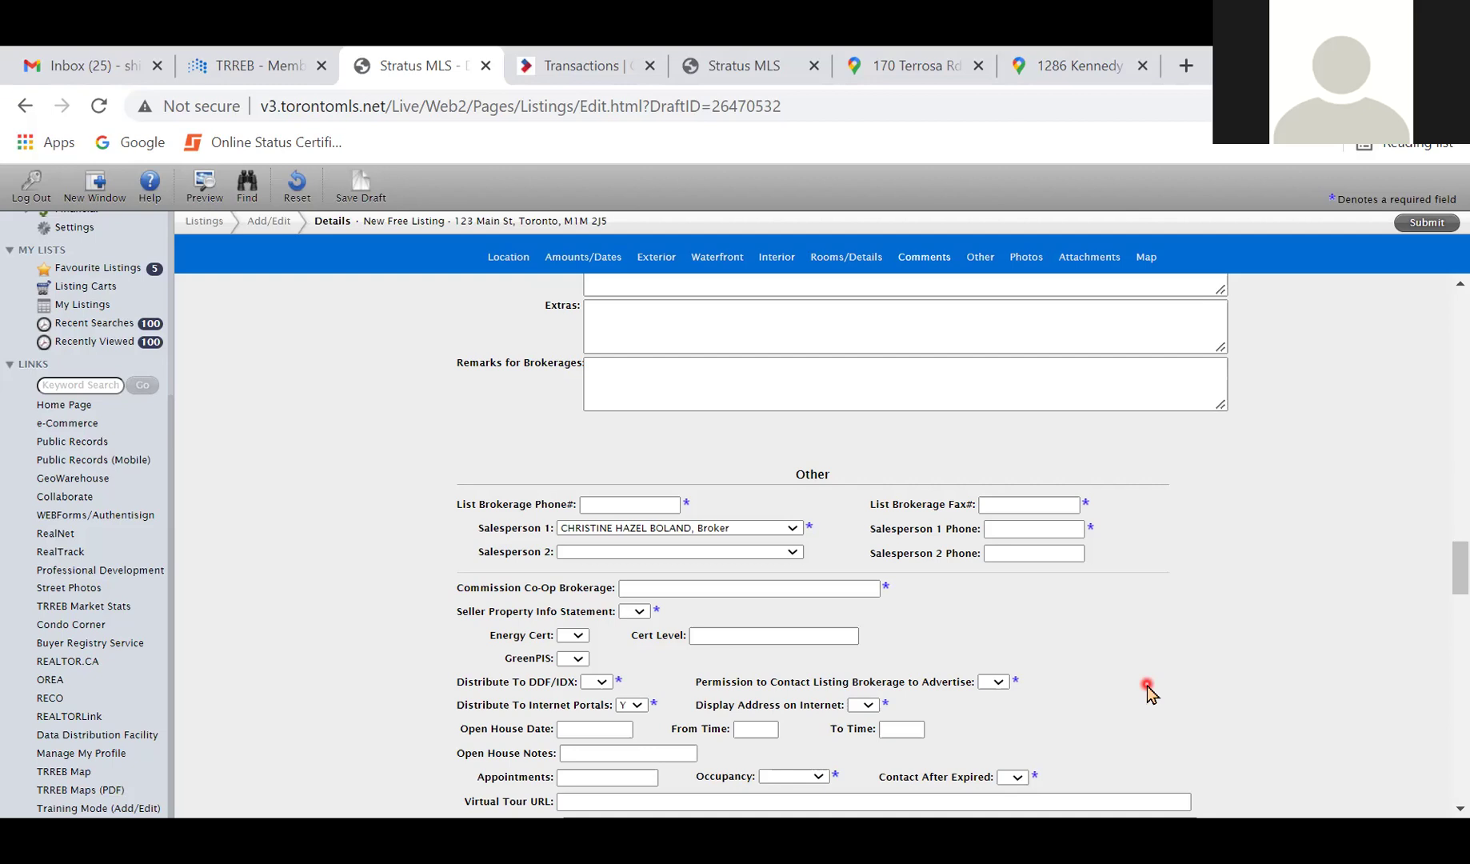
{"action": "scroll", "coordinate": [547, 623], "scroll_direction": "down", "scroll_amount": 2}
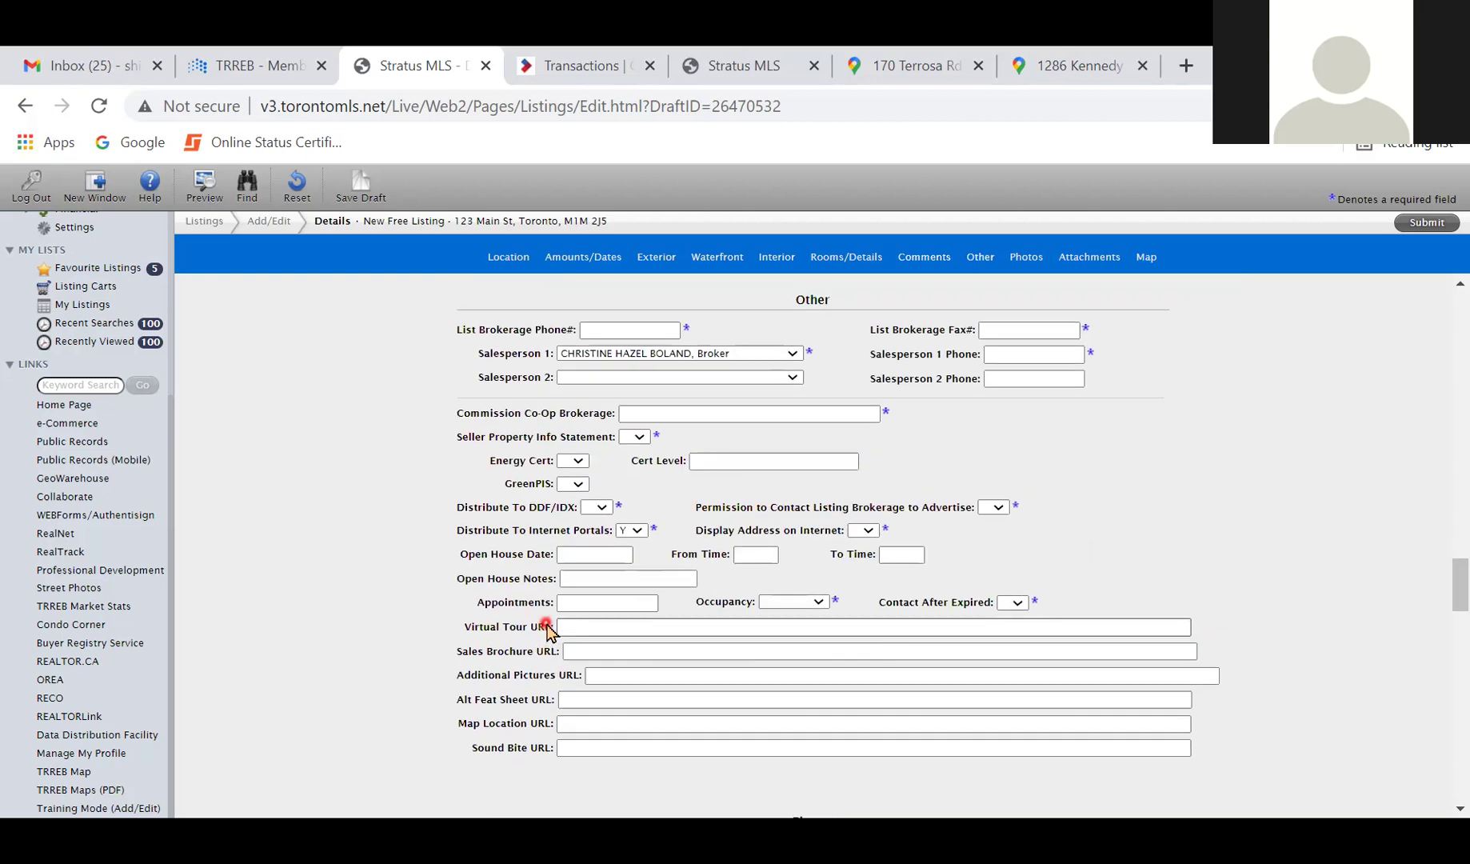
{"action": "left_click", "coordinate": [702, 414]}
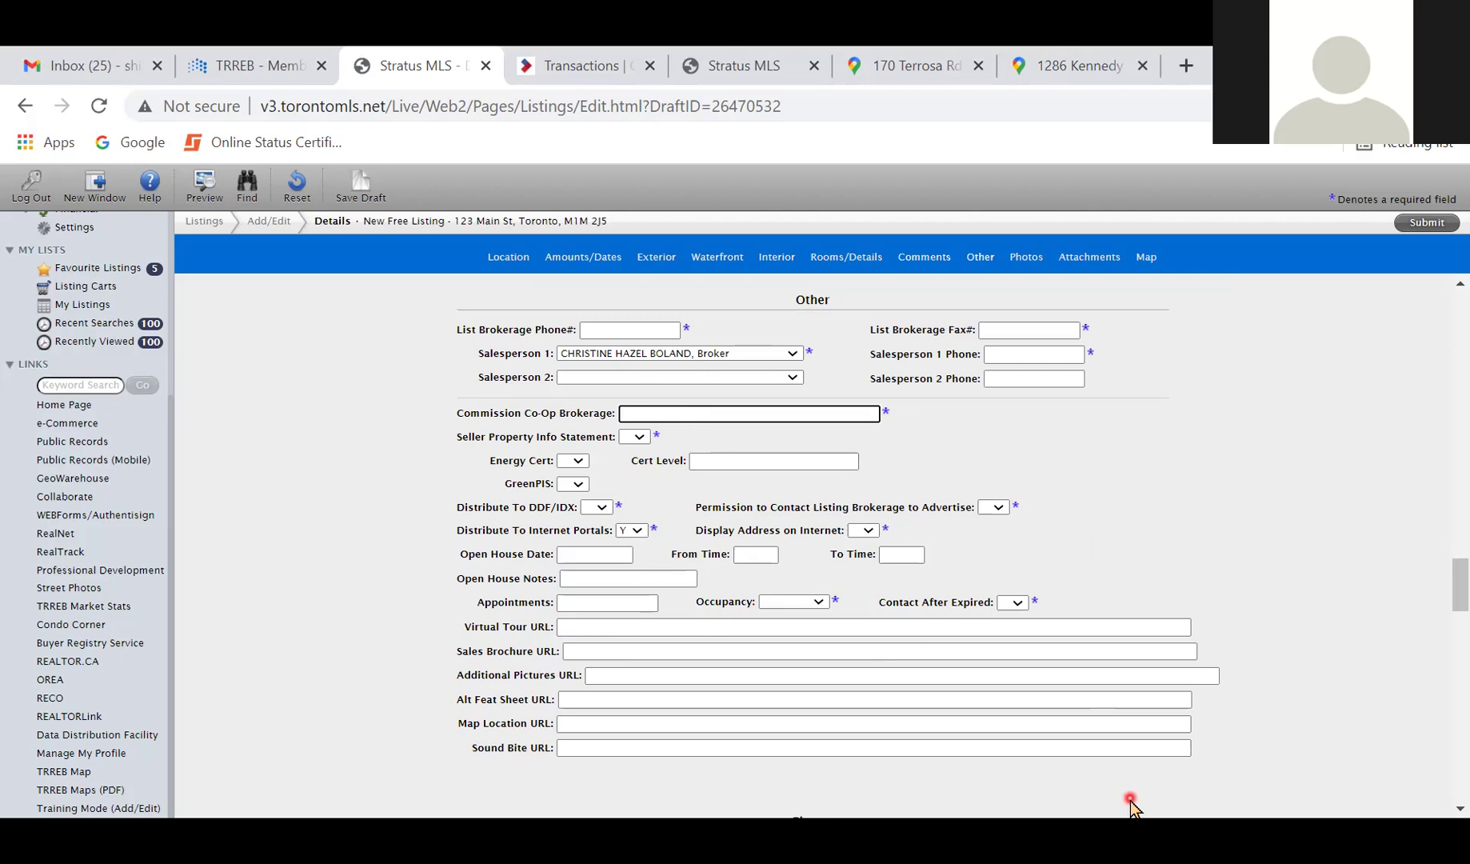
{"action": "left_click", "coordinate": [639, 438]}
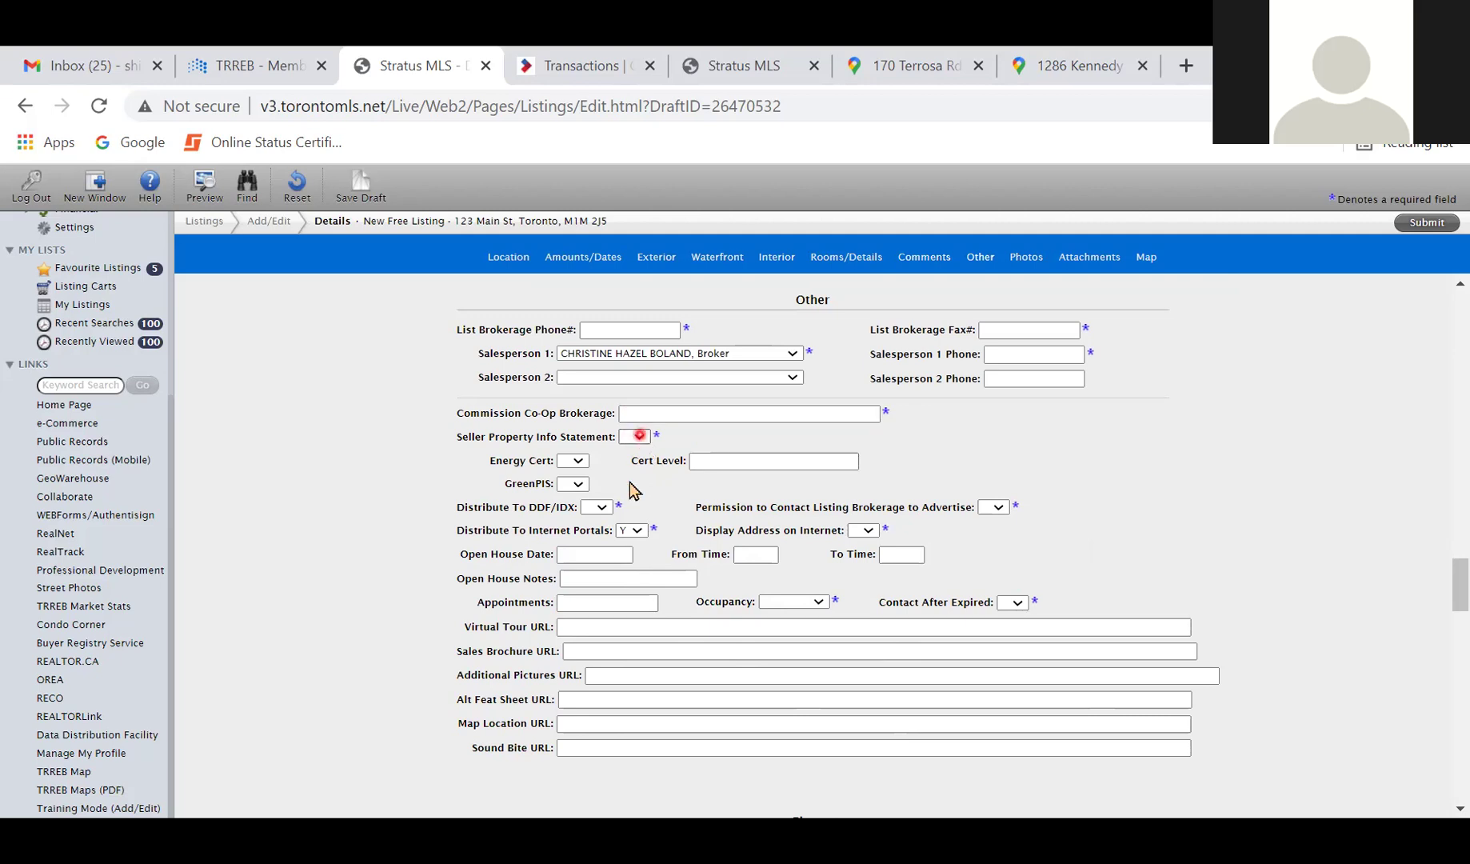
{"action": "left_click", "coordinate": [627, 480]}
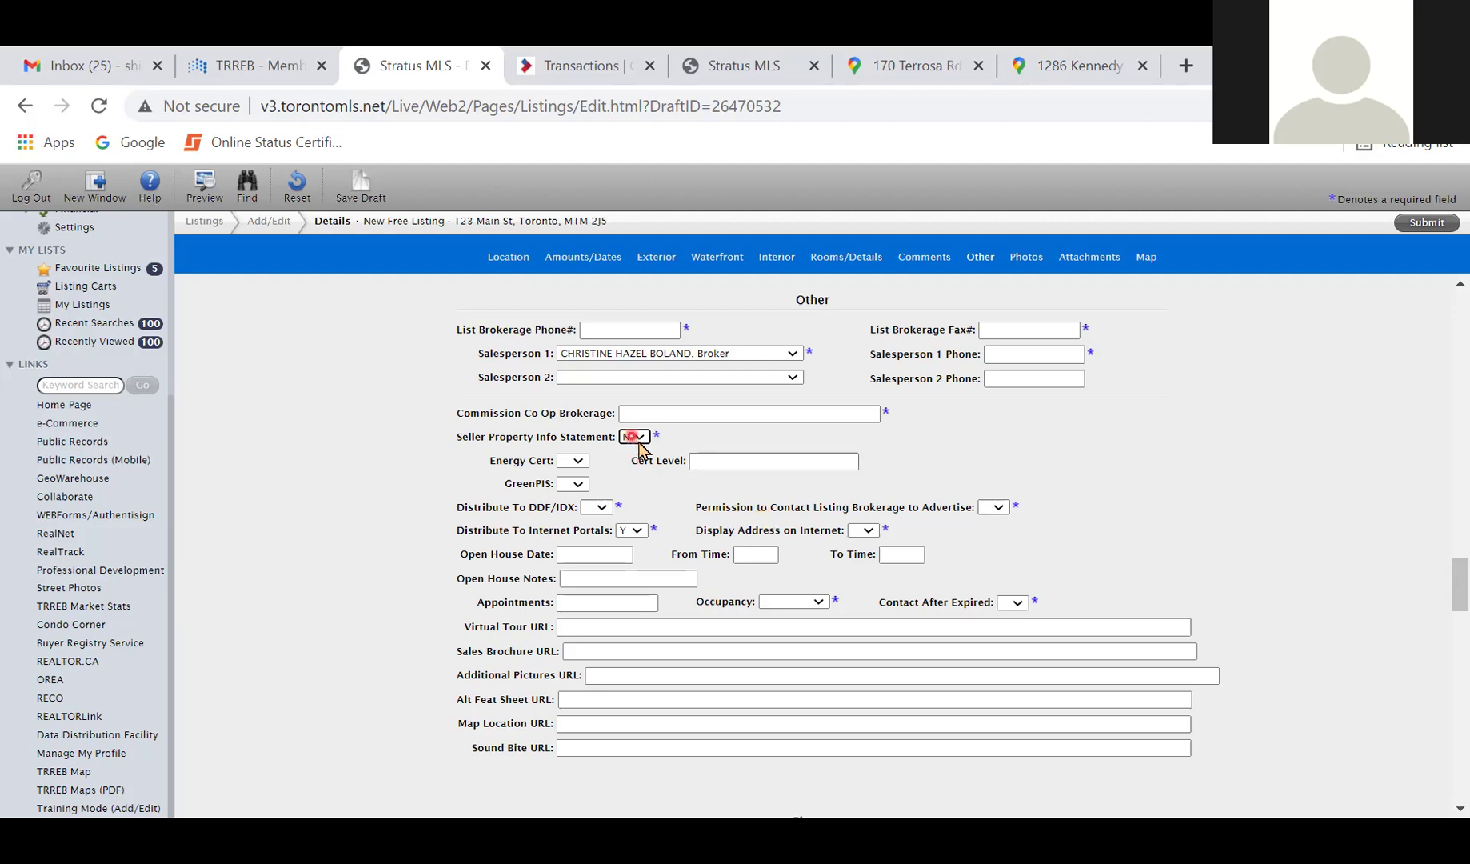
{"action": "left_click", "coordinate": [639, 437]}
{"action": "left_click", "coordinate": [406, 579]}
{"action": "left_click", "coordinate": [599, 509]}
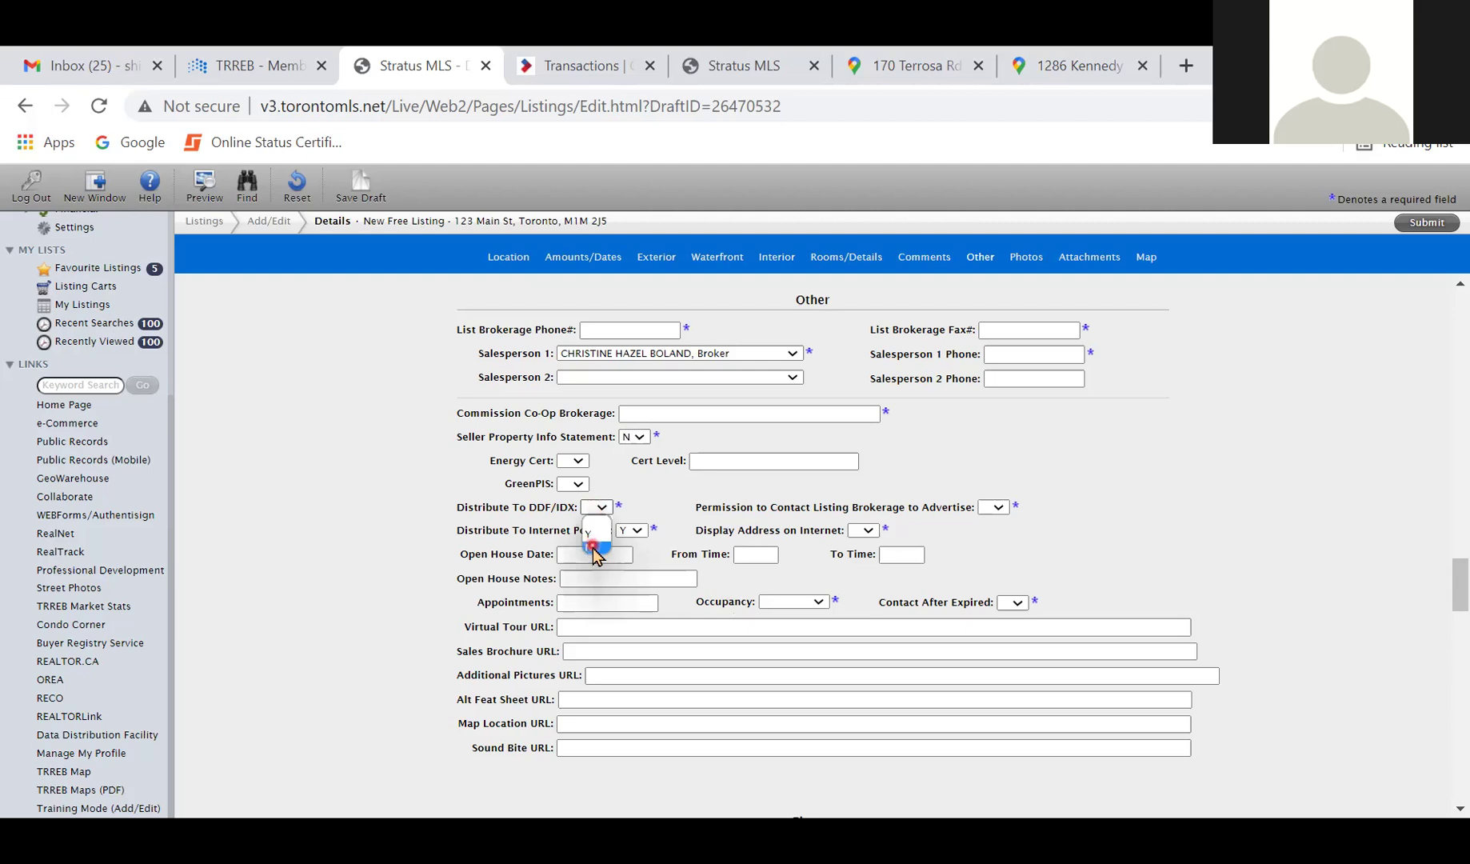
{"action": "left_click", "coordinate": [597, 550]}
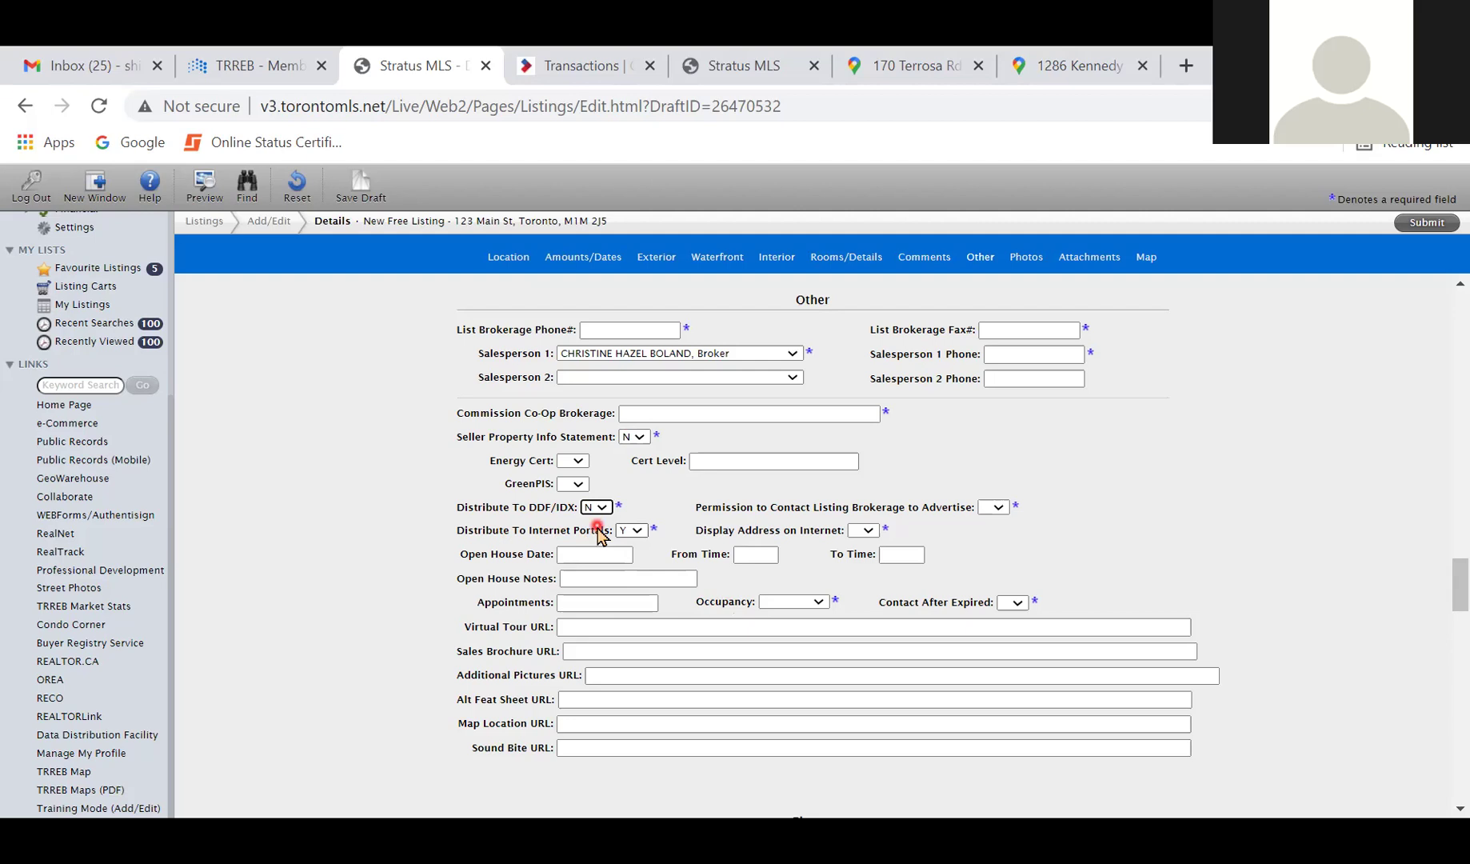
- Try both options for Permission to Contact Listing Brokerage to Advertise and leave it set to Y
{"action": "scroll", "coordinate": [1228, 468], "scroll_direction": "down", "scroll_amount": 1}
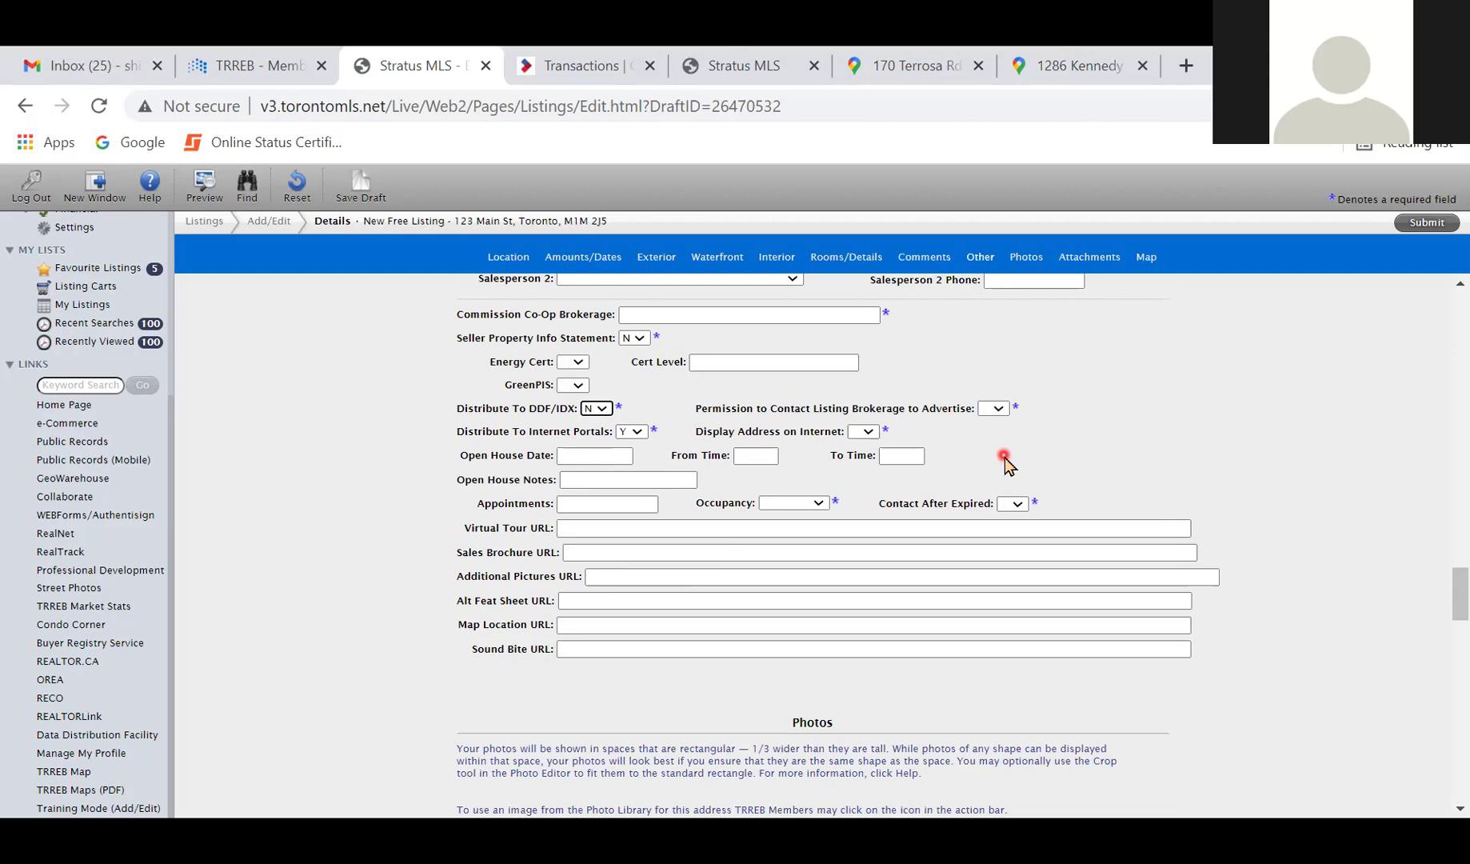
{"action": "left_click", "coordinate": [998, 411]}
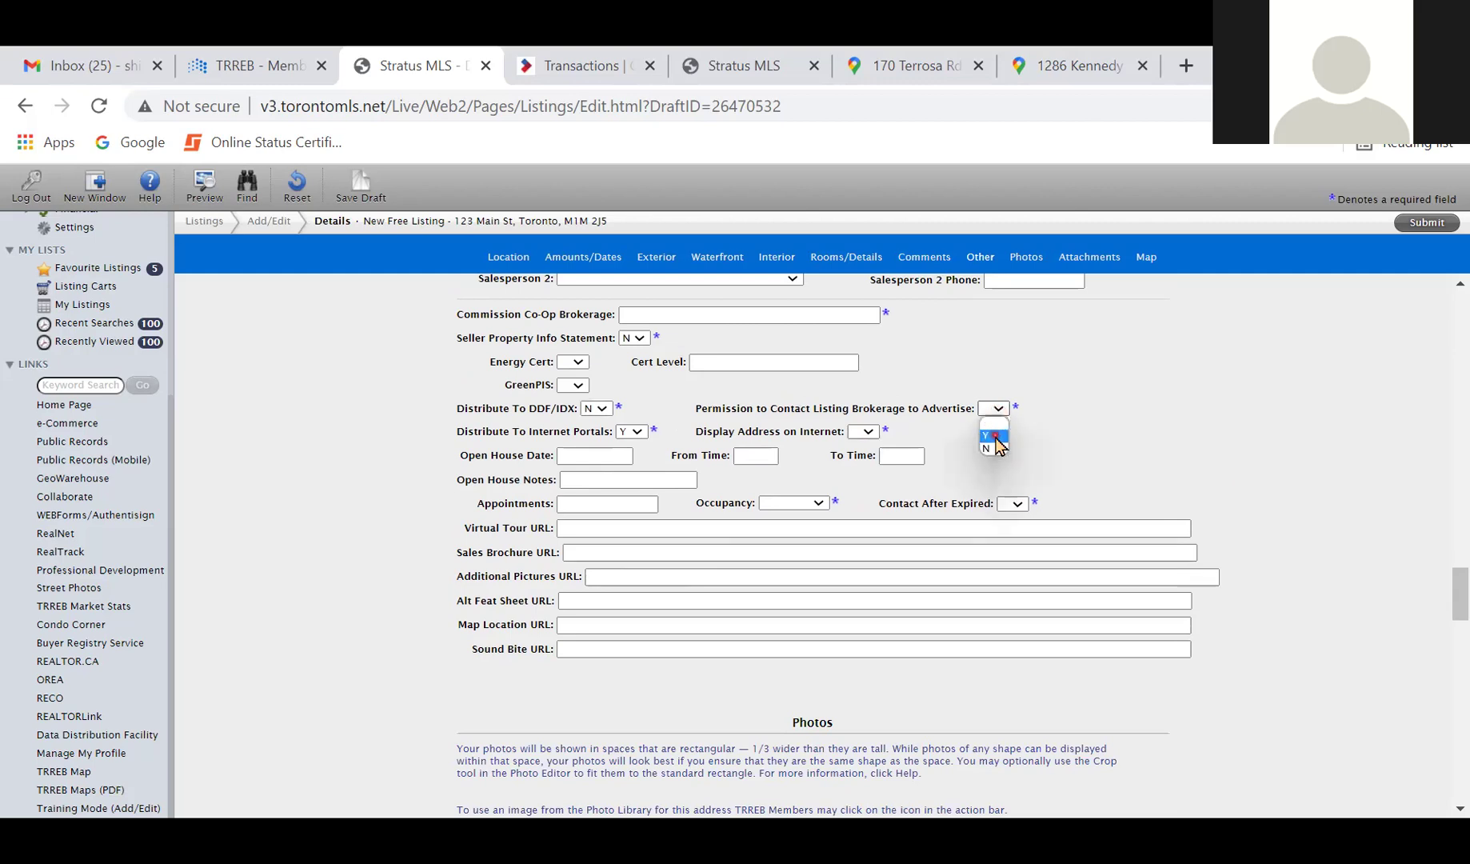
{"action": "left_click", "coordinate": [995, 439]}
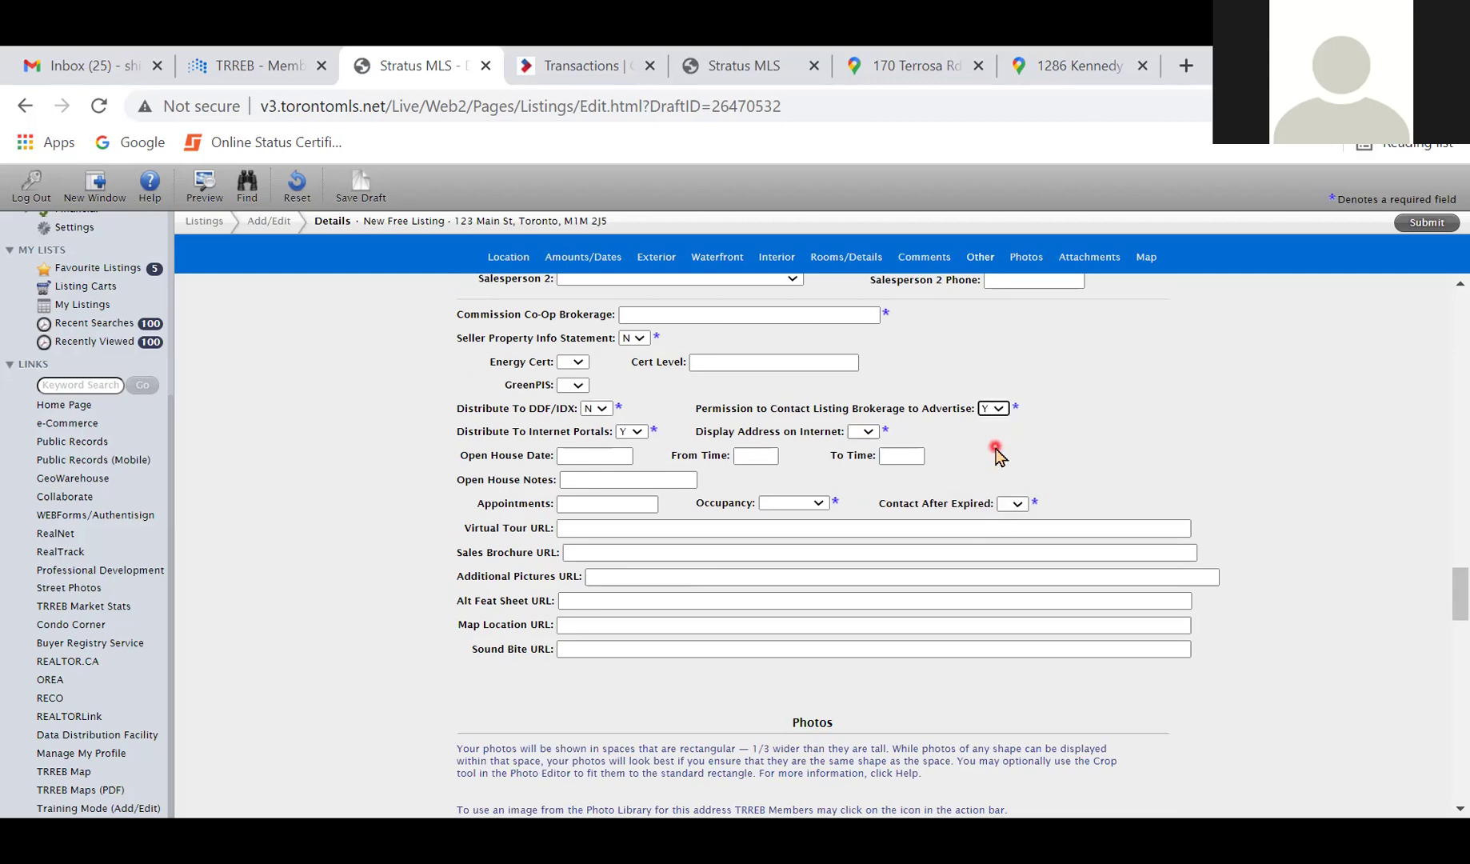
{"action": "left_click", "coordinate": [998, 409]}
{"action": "left_click", "coordinate": [1000, 448]}
{"action": "left_click", "coordinate": [993, 409]}
{"action": "left_click", "coordinate": [995, 437]}
{"action": "left_click", "coordinate": [999, 408]}
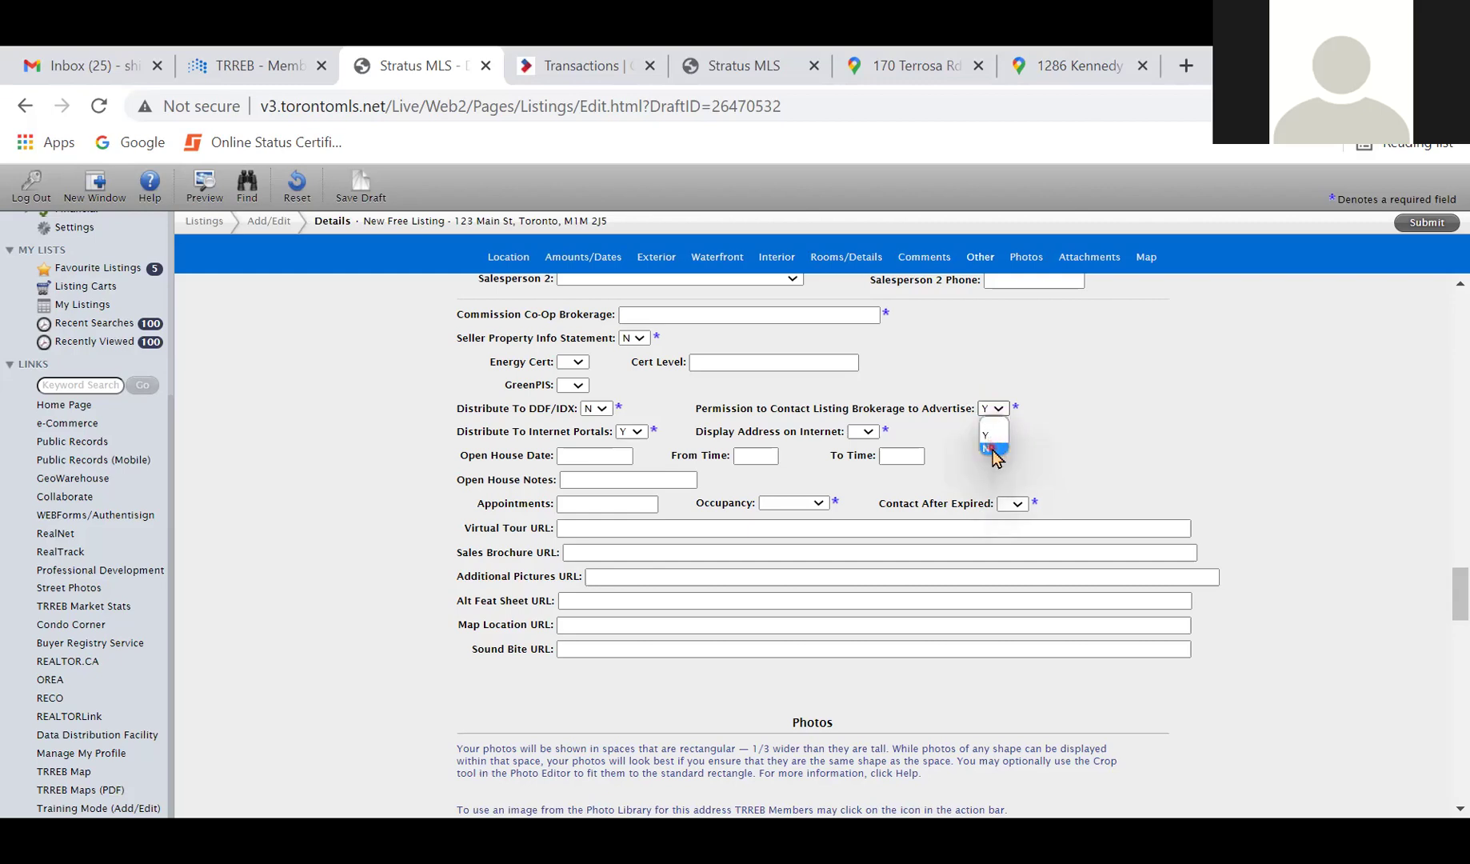
{"action": "left_click", "coordinate": [992, 449]}
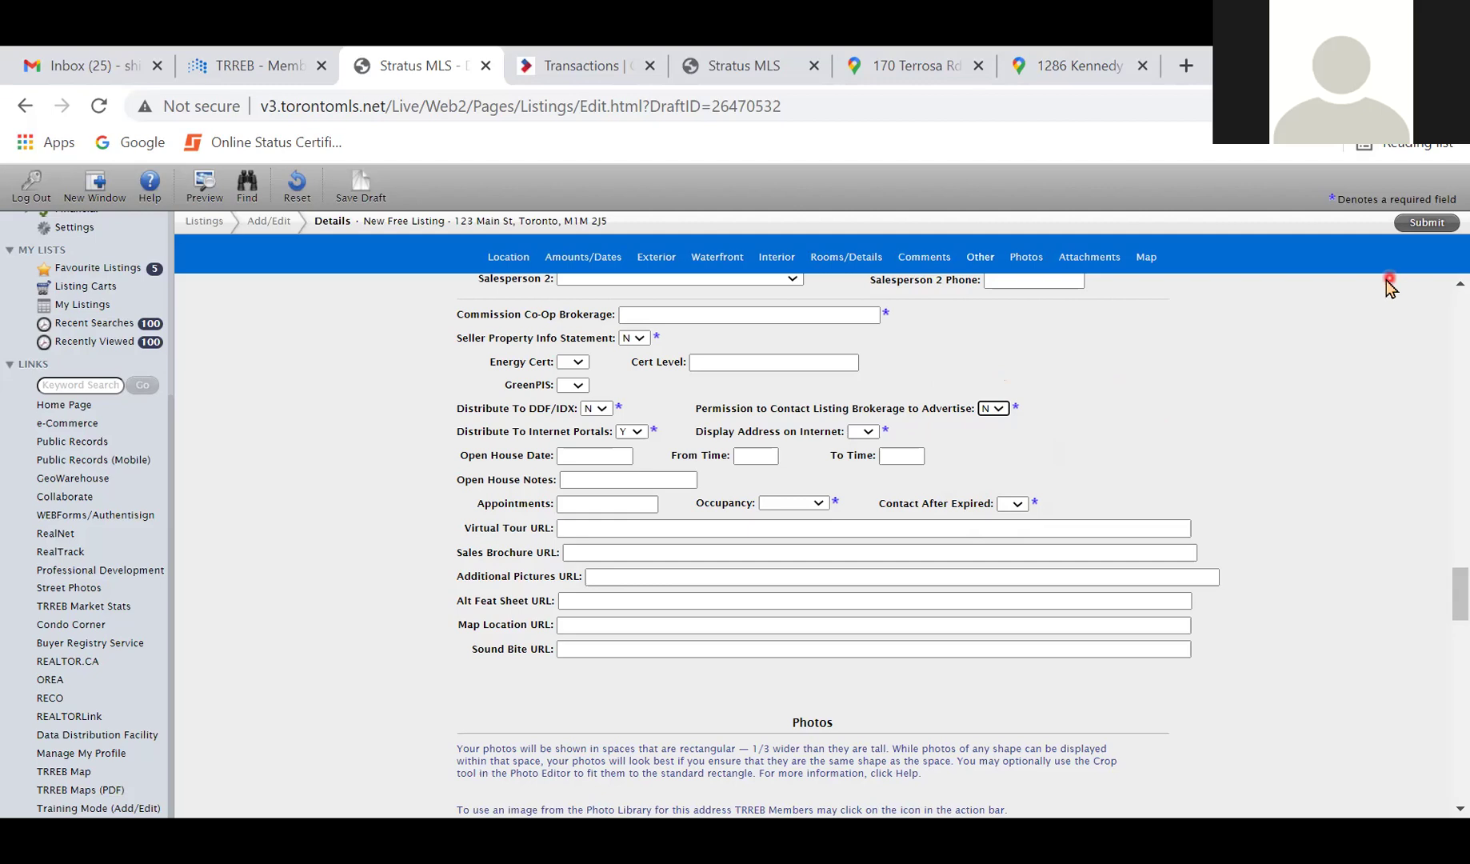
{"action": "left_click", "coordinate": [1000, 412]}
{"action": "left_click", "coordinate": [987, 437]}
- Examine the Display Address on Internet options and the remaining Other fields, including Virtual Tour URL
{"action": "scroll", "coordinate": [428, 509], "scroll_direction": "down", "scroll_amount": 1}
{"action": "scroll", "coordinate": [428, 508], "scroll_direction": "up", "scroll_amount": 1}
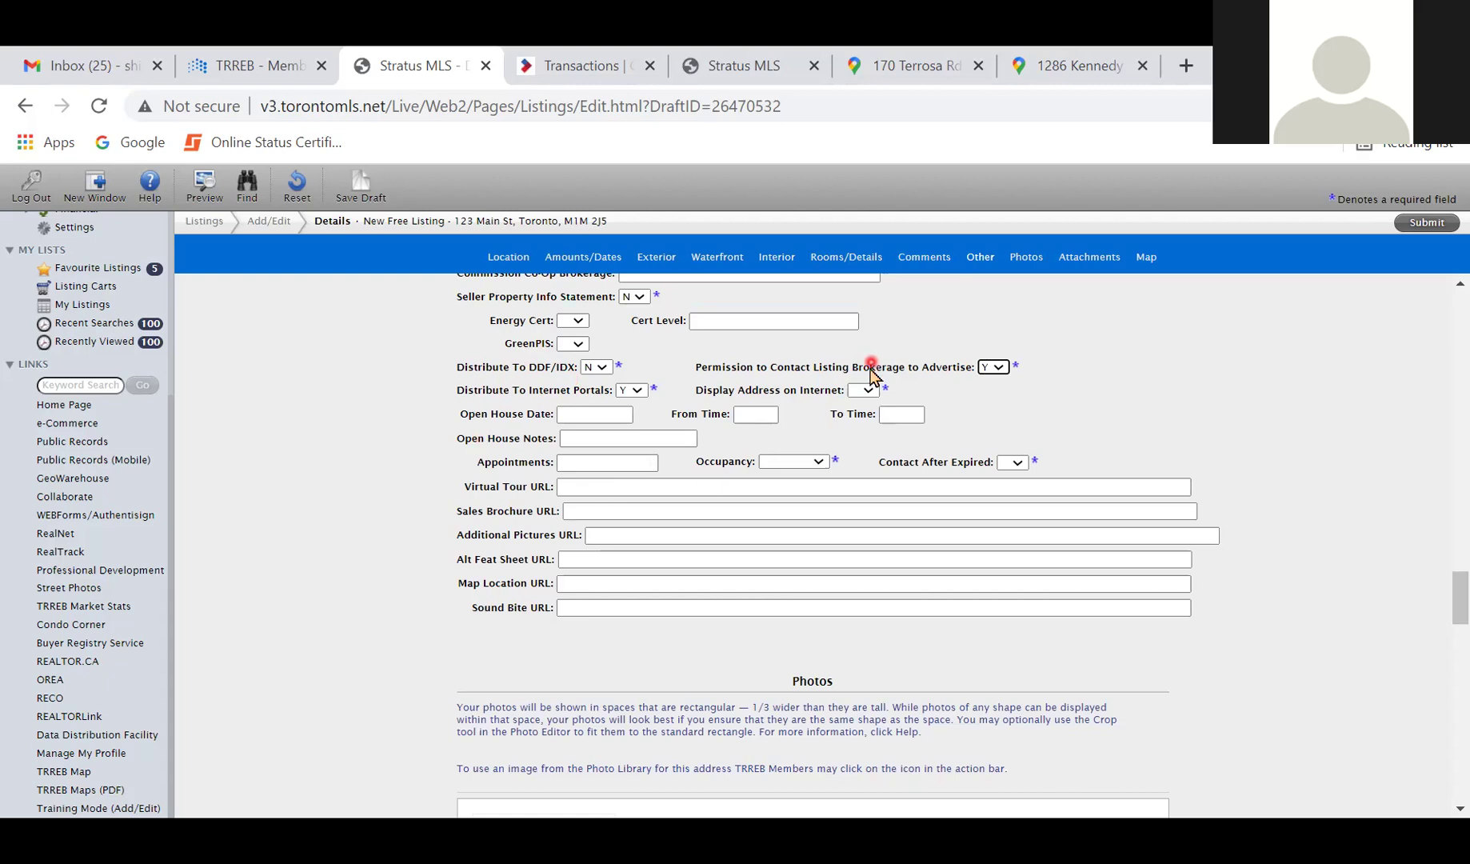
{"action": "left_click", "coordinate": [869, 393]}
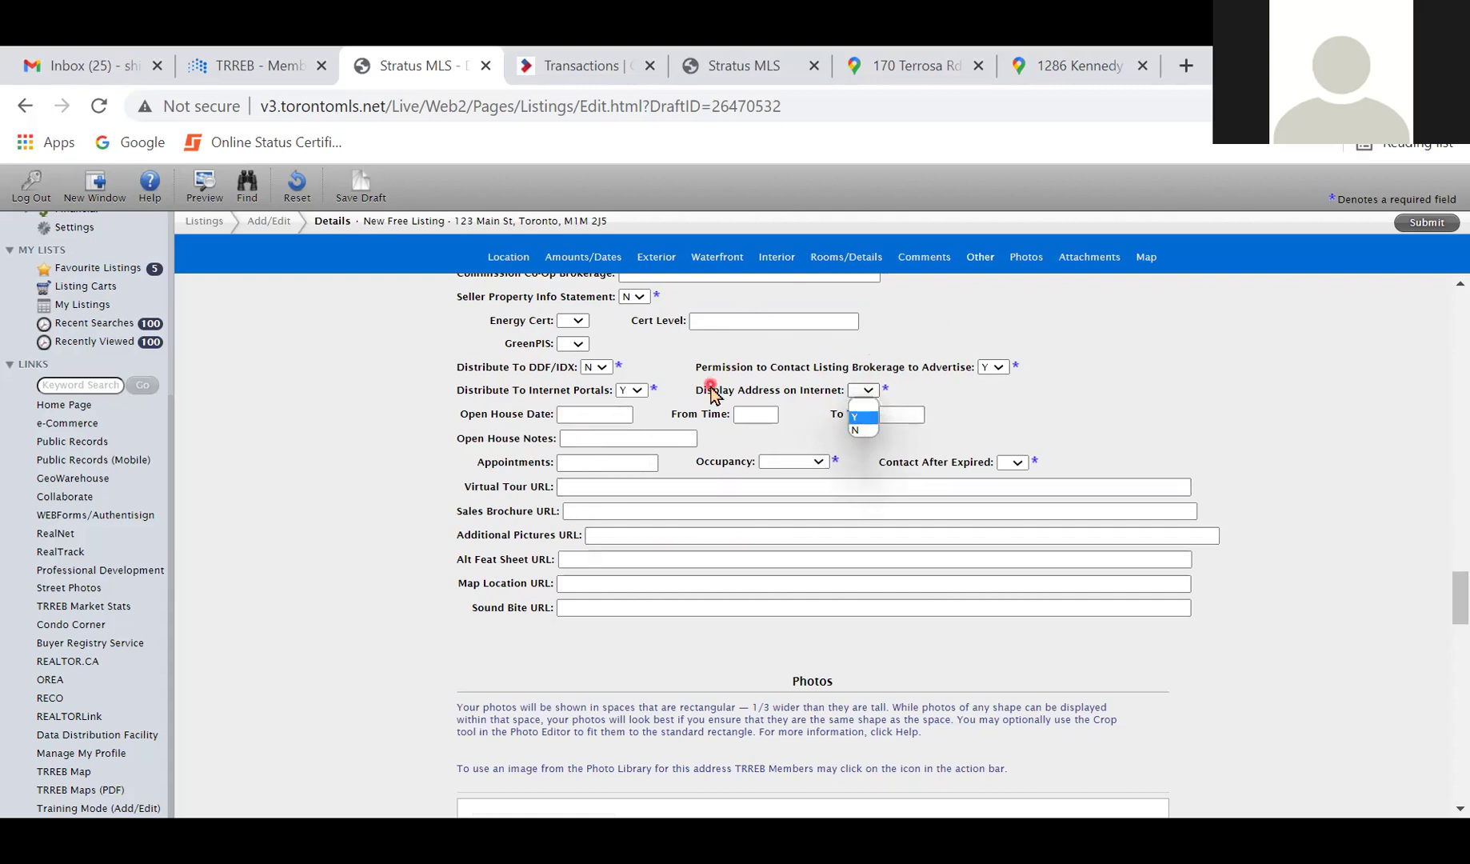
{"action": "left_click", "coordinate": [406, 443]}
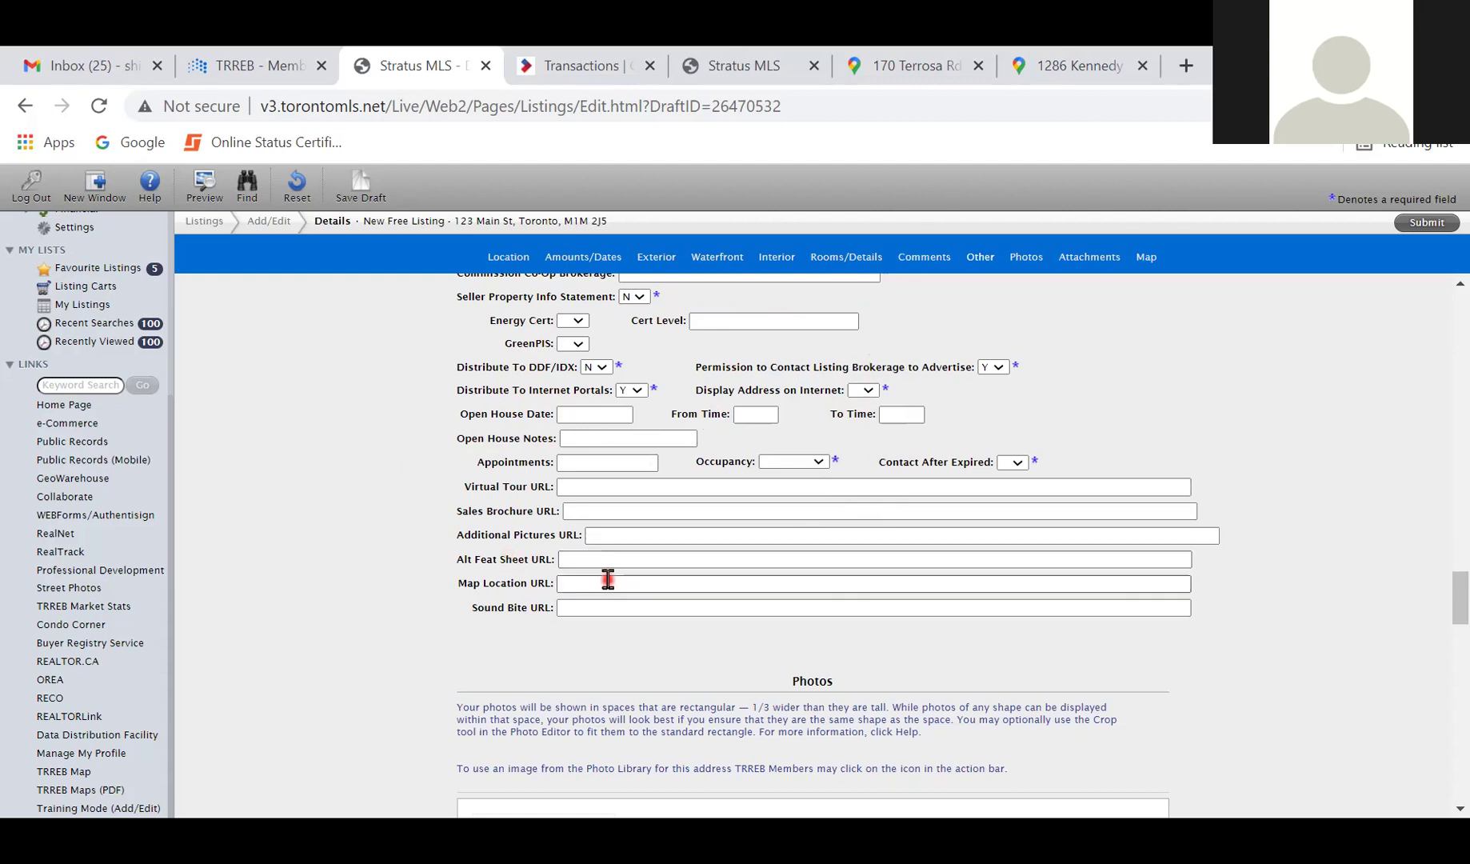
{"action": "scroll", "coordinate": [608, 580], "scroll_direction": "down", "scroll_amount": 3}
{"action": "scroll", "coordinate": [608, 580], "scroll_direction": "up", "scroll_amount": 6}
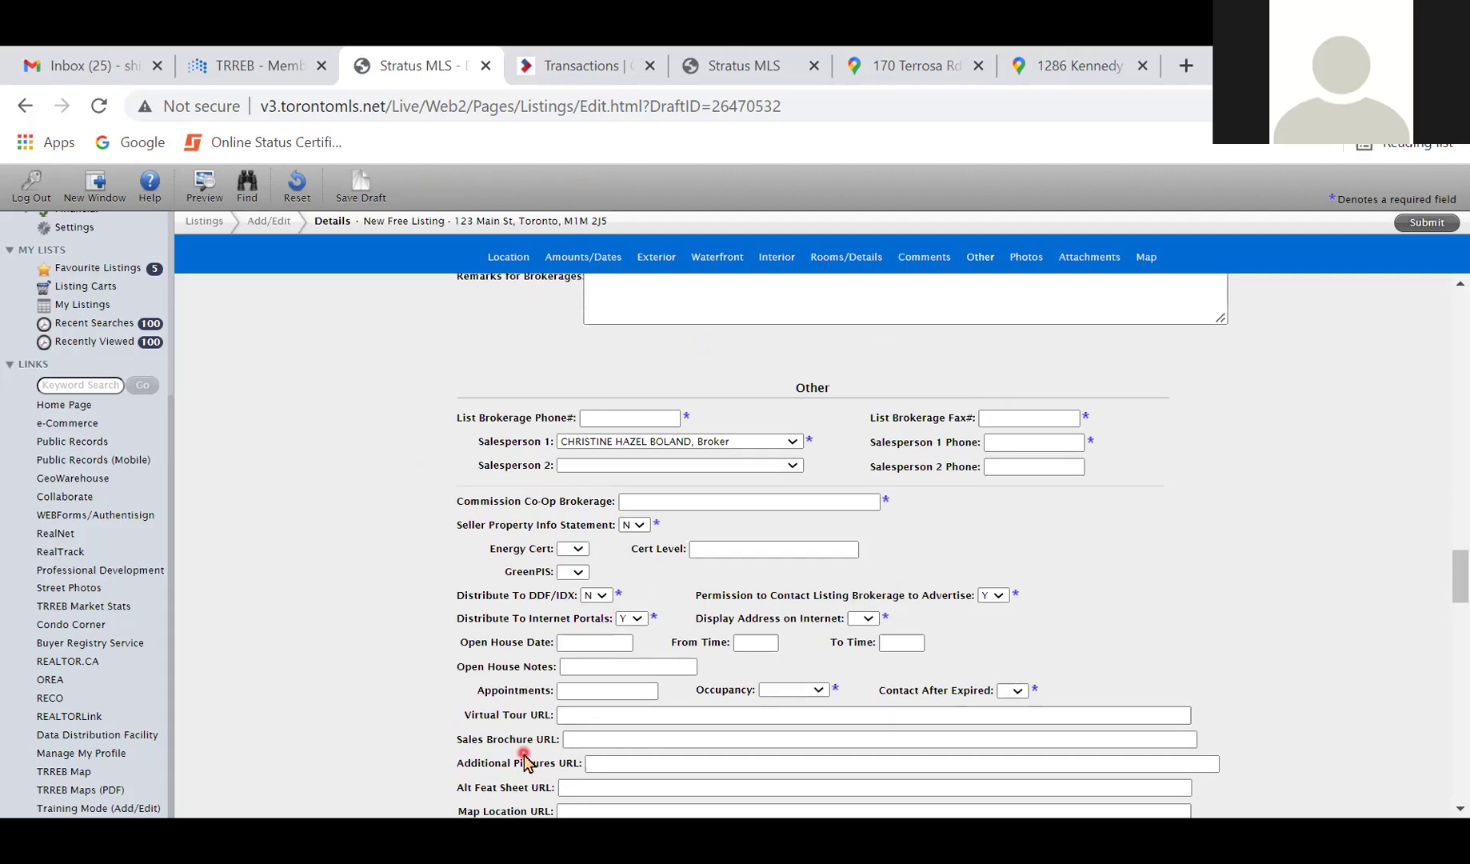
{"action": "scroll", "coordinate": [389, 692], "scroll_direction": "down", "scroll_amount": 2}
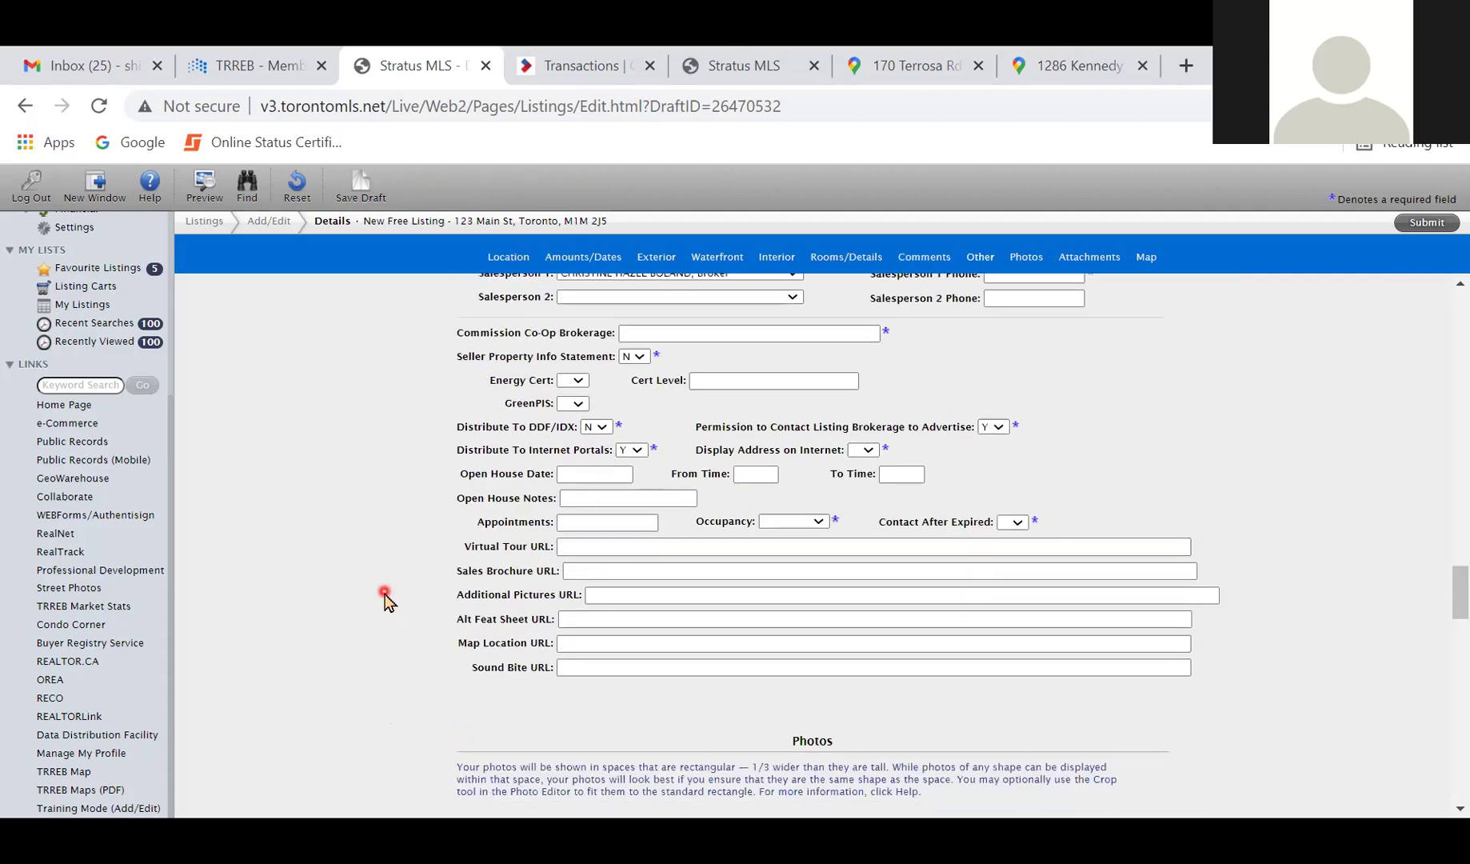
{"action": "scroll", "coordinate": [384, 600], "scroll_direction": "down", "scroll_amount": 1}
{"action": "scroll", "coordinate": [384, 600], "scroll_direction": "down", "scroll_amount": 1}
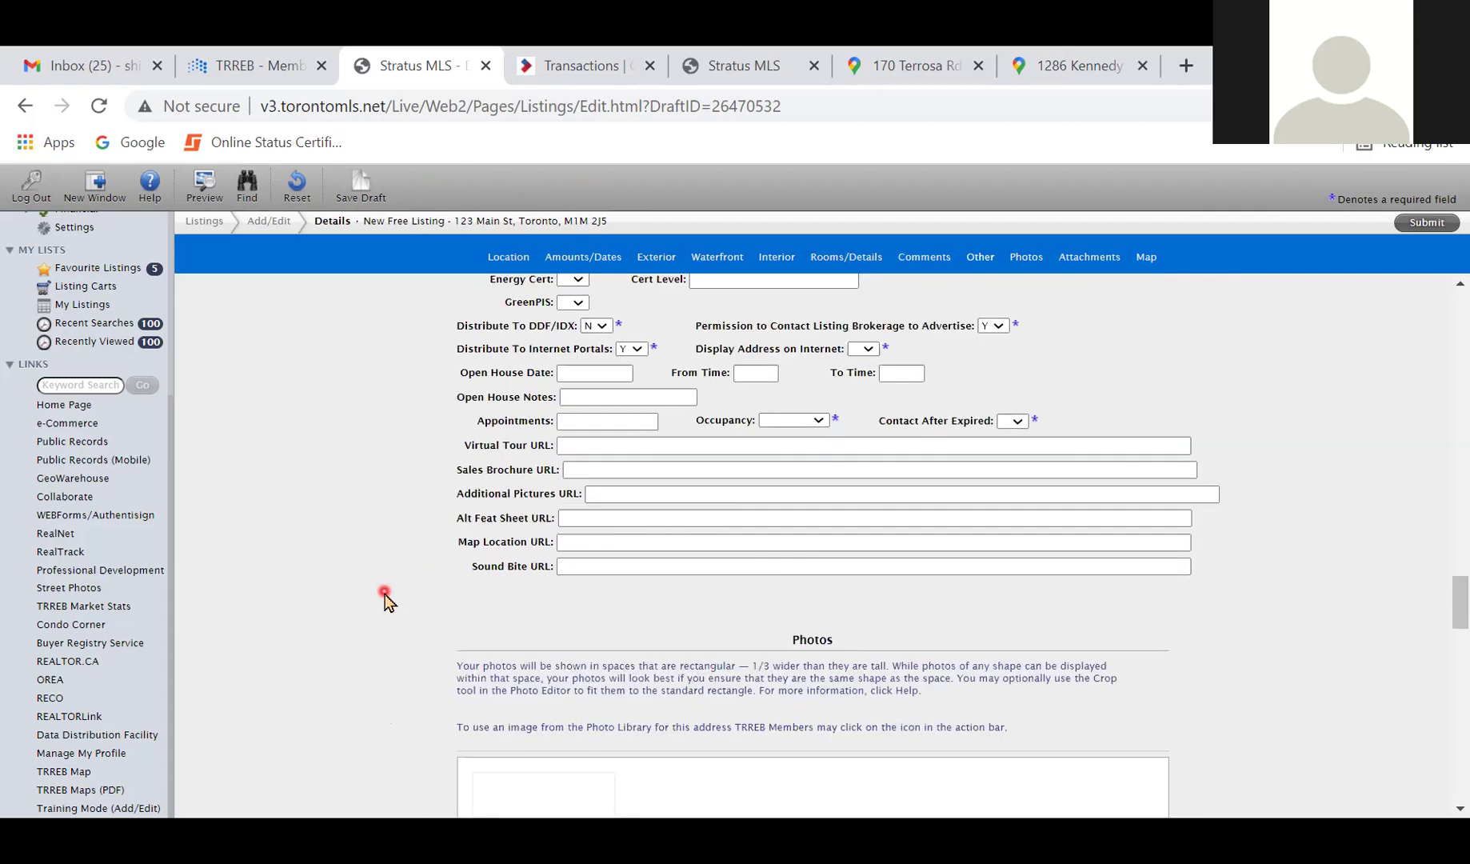
{"action": "left_click", "coordinate": [664, 445]}
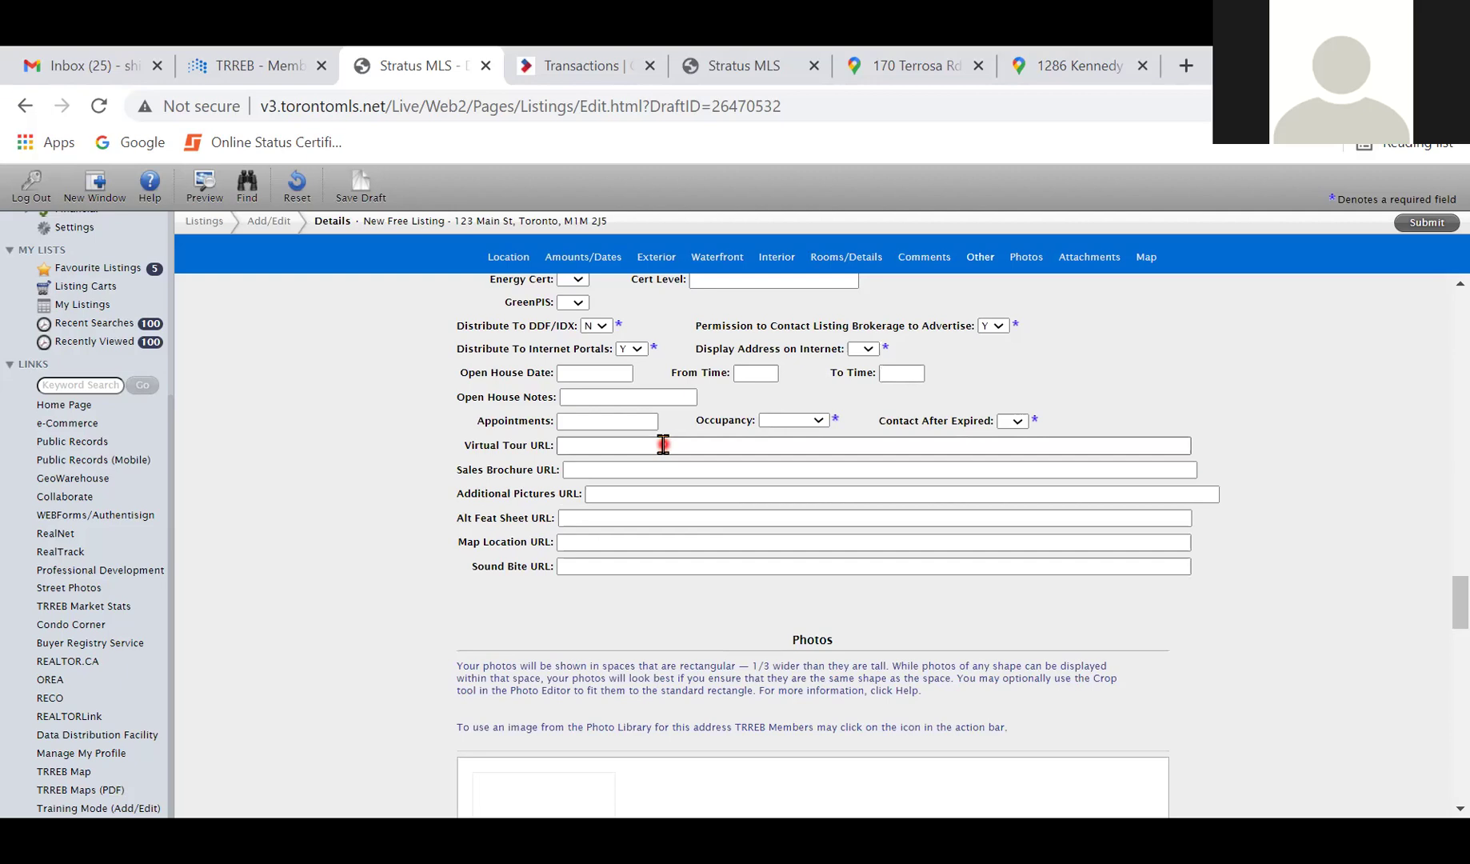
{"action": "left_click", "coordinate": [663, 444]}
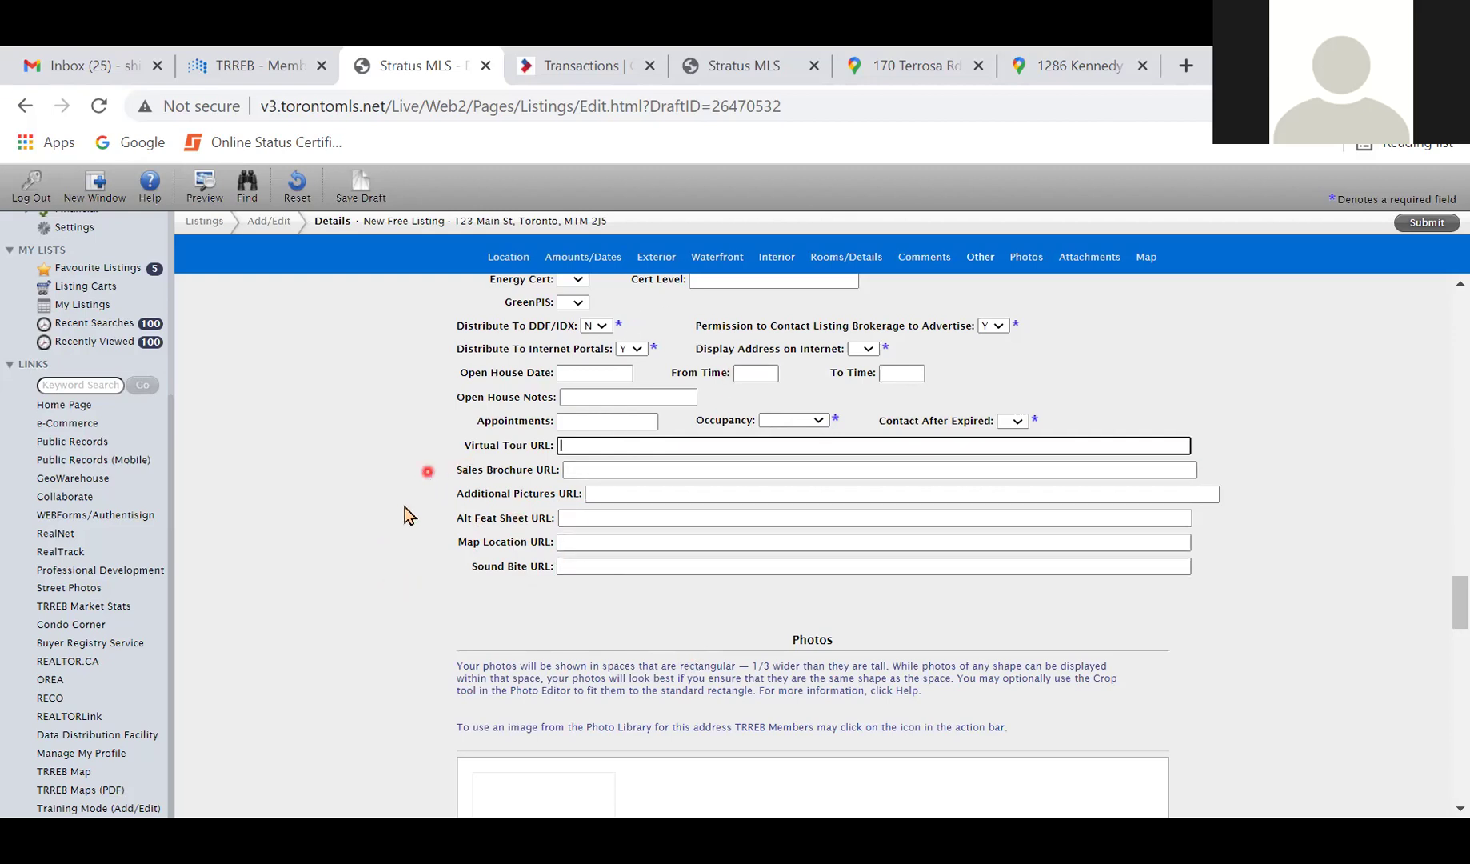
{"action": "scroll", "coordinate": [402, 511], "scroll_direction": "down", "scroll_amount": 3}
{"action": "scroll", "coordinate": [401, 512], "scroll_direction": "down", "scroll_amount": 2}
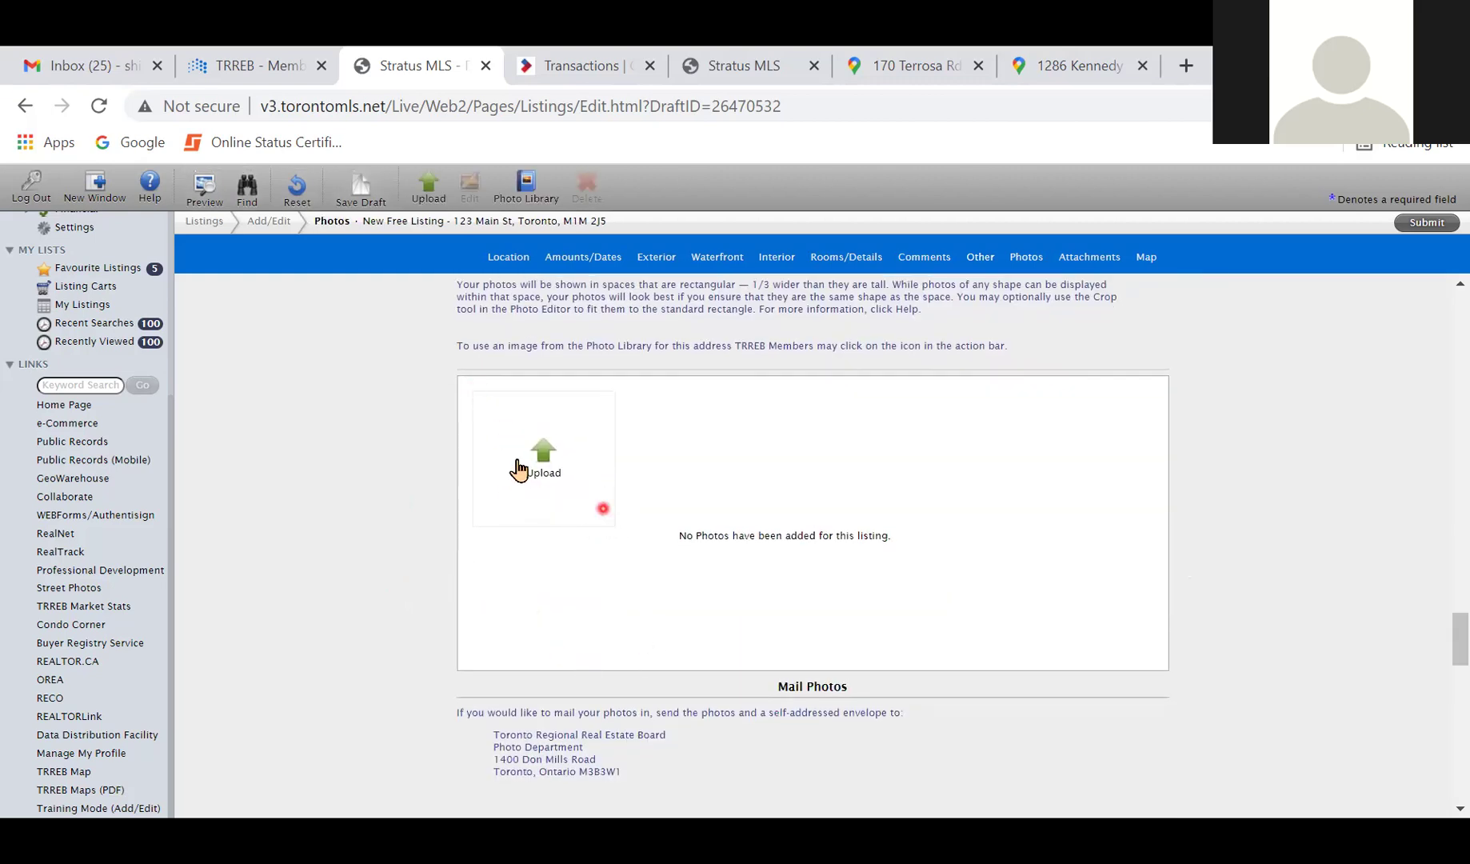
{"action": "left_click", "coordinate": [548, 439]}
{"action": "left_click", "coordinate": [920, 233]}
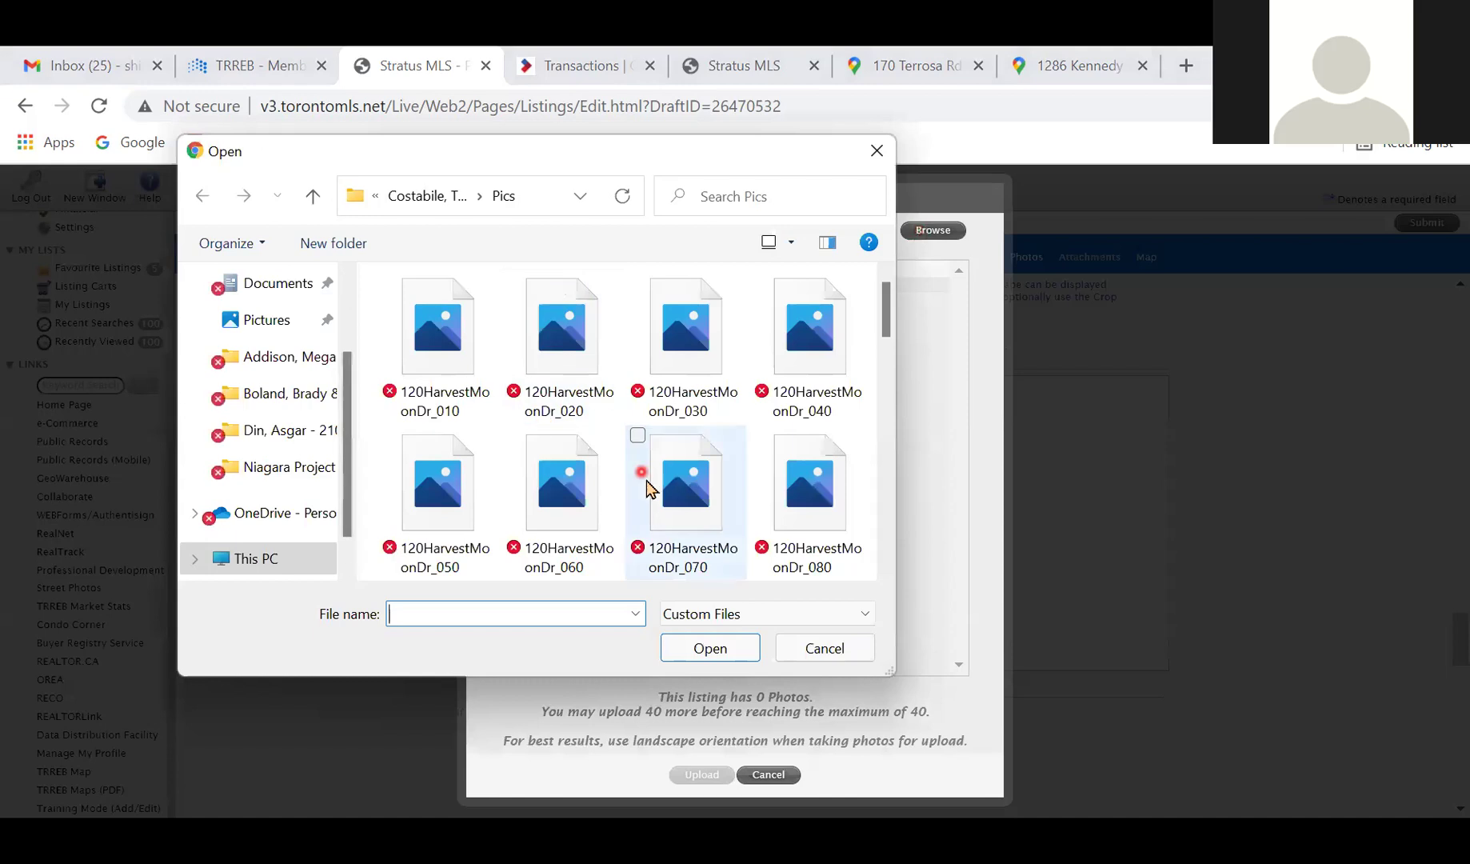
{"action": "left_click", "coordinate": [446, 359]}
{"action": "double_click", "coordinate": [445, 359]}
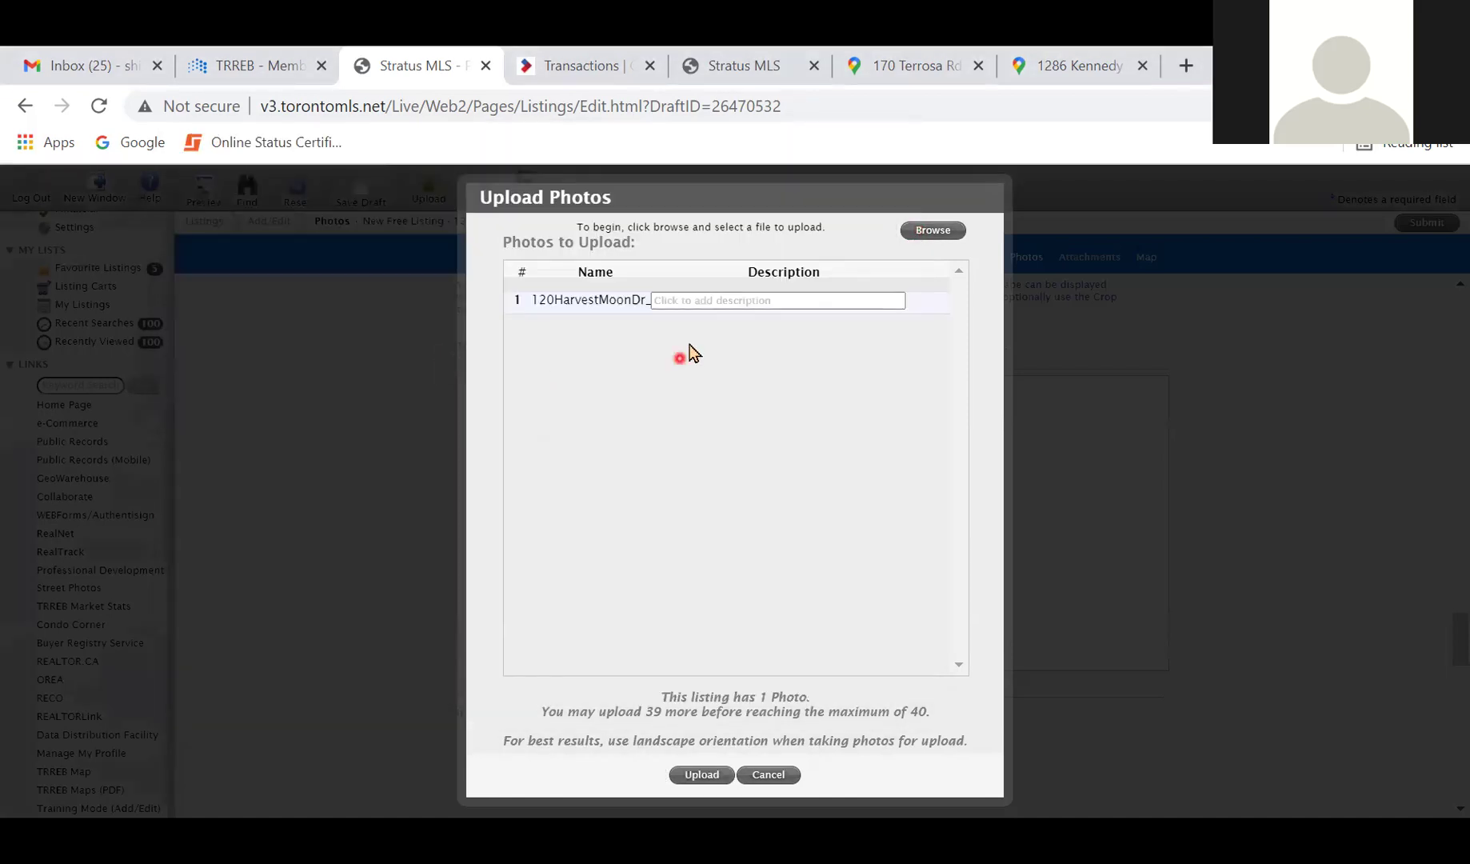
{"action": "left_click", "coordinate": [689, 780]}
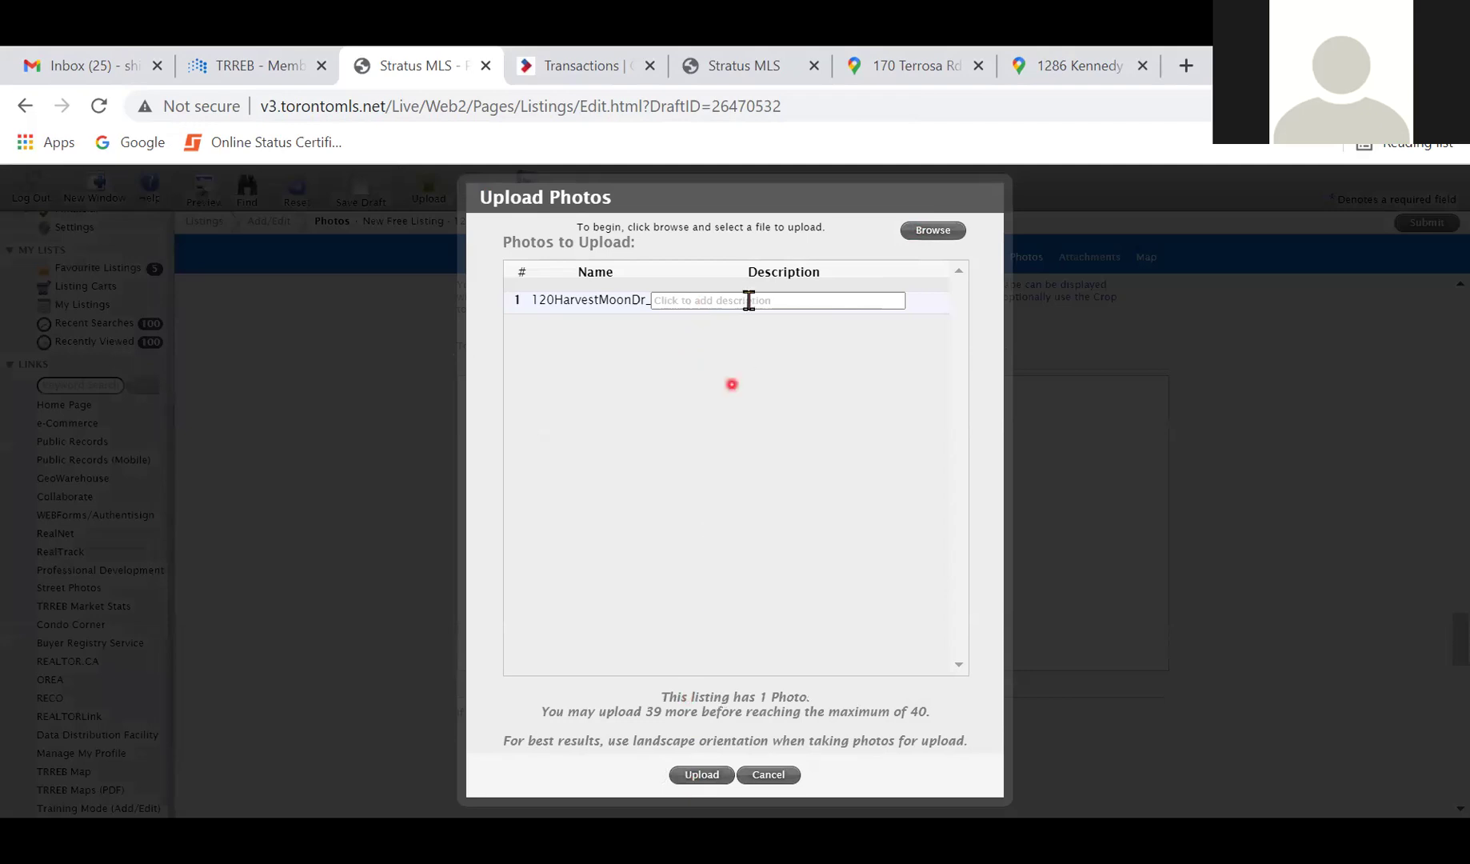
{"action": "left_click", "coordinate": [699, 774]}
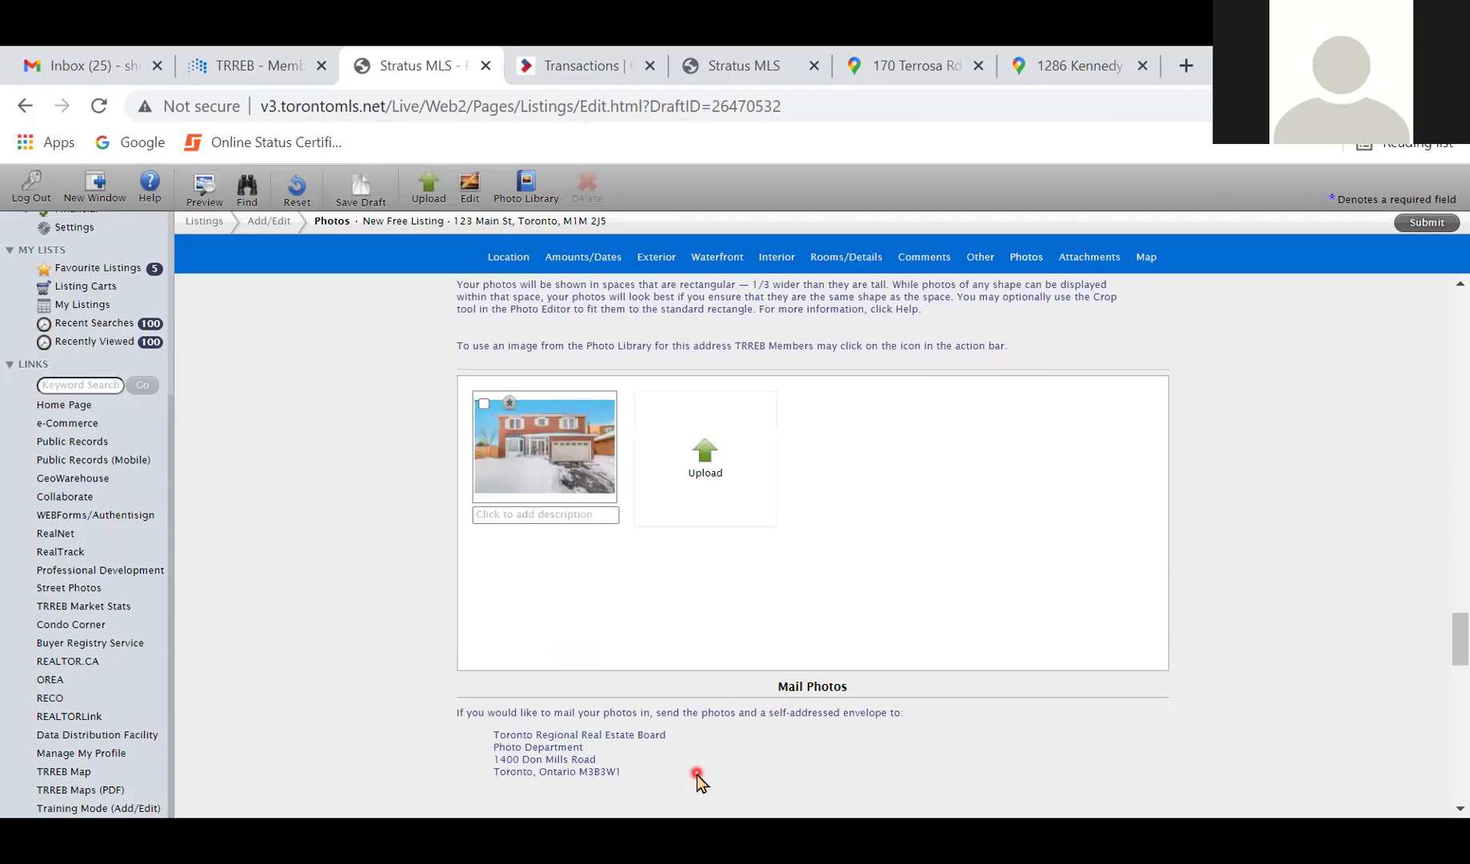
- Add the description "Front View" to the uploaded house photo and save the draft
{"action": "left_click", "coordinate": [590, 513]}
{"action": "type", "text": "Front View"}
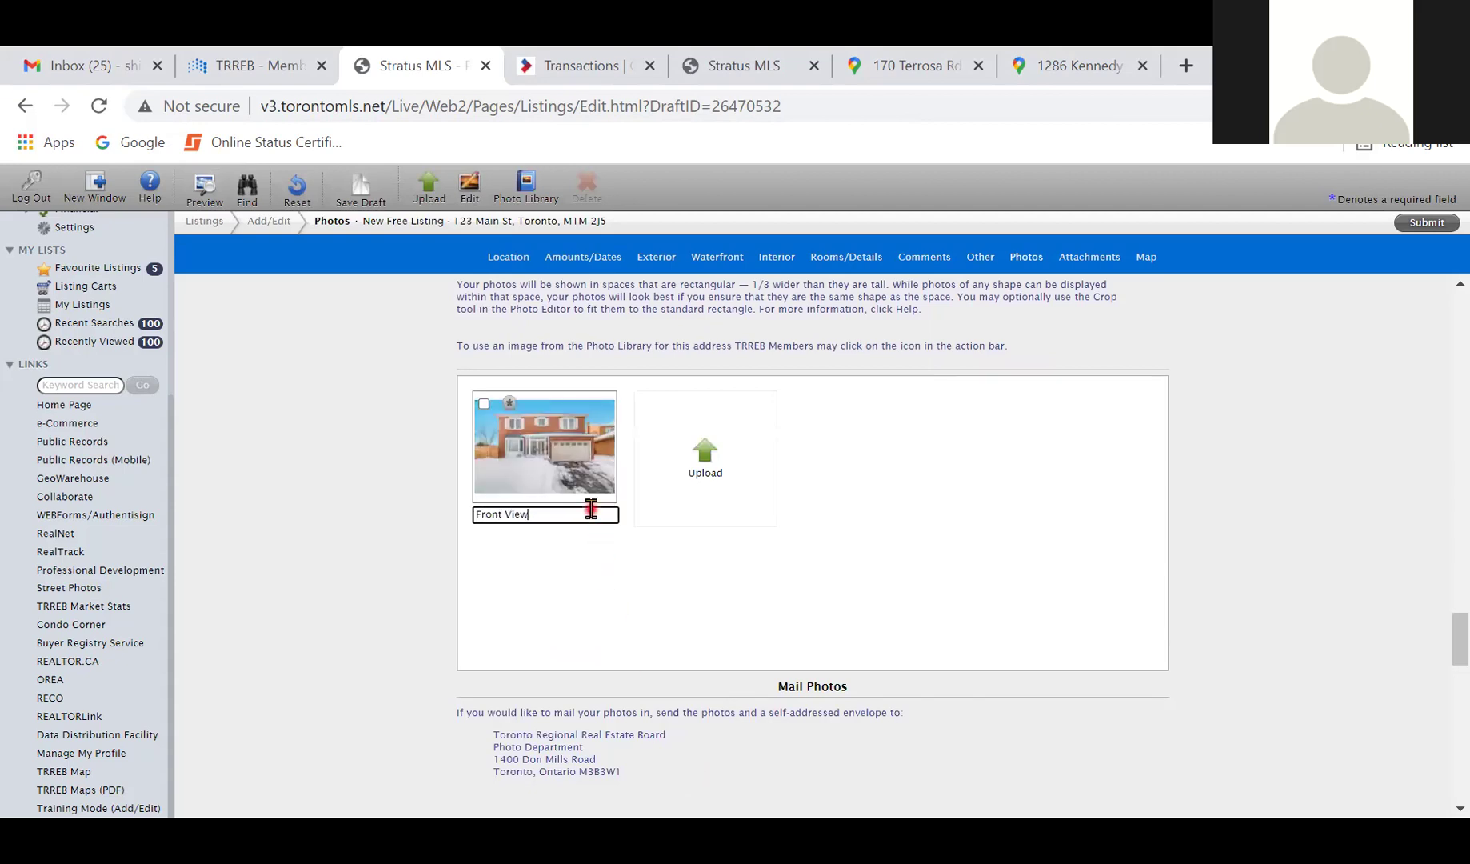
{"action": "left_click", "coordinate": [357, 196]}
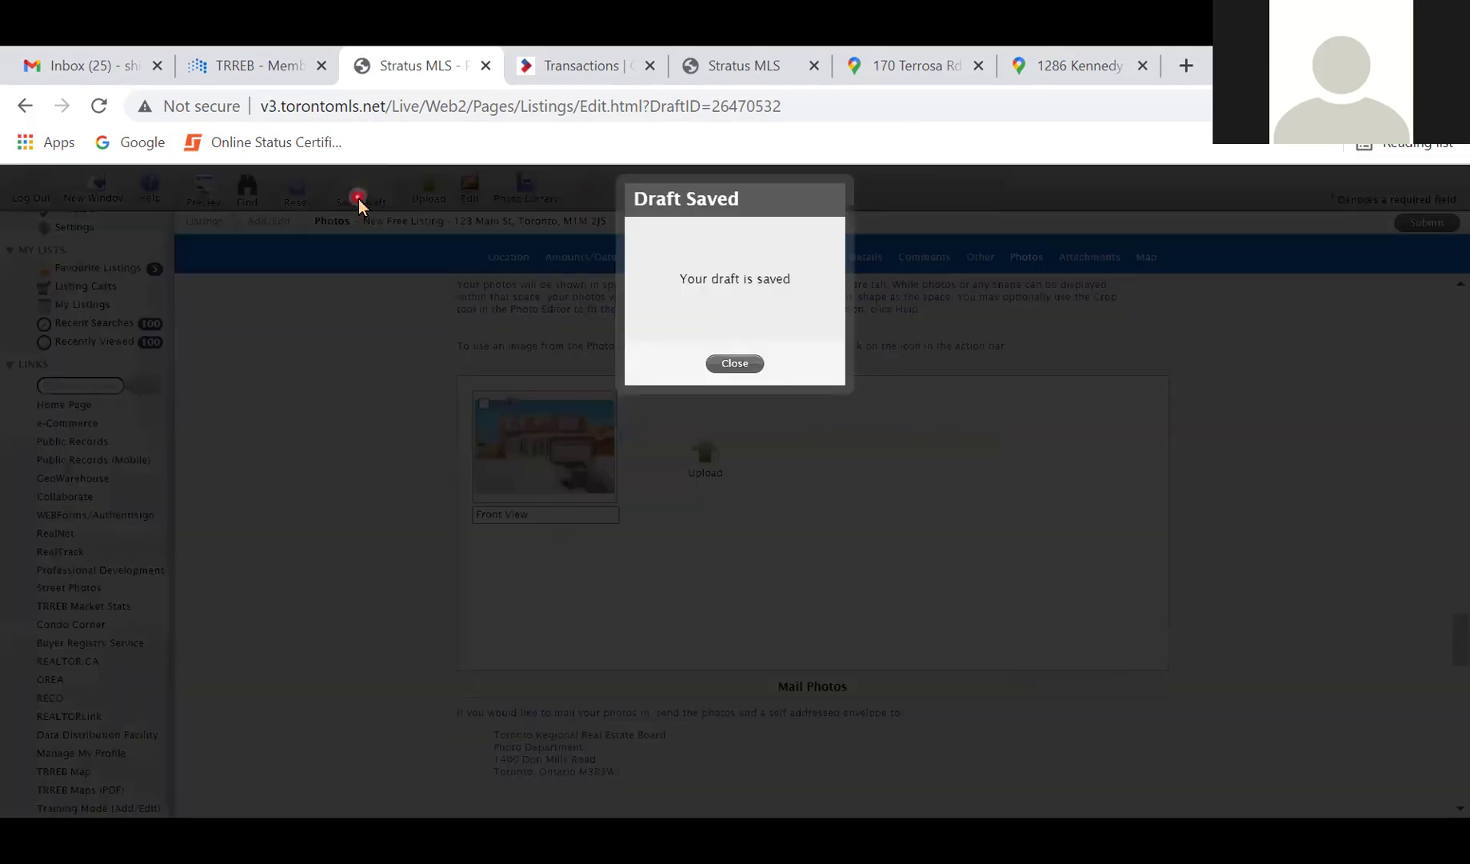
{"action": "left_click", "coordinate": [744, 366]}
- Examine the Attachments section, the property's map location and the validation messages above the submission control, and return to the Location section
{"action": "scroll", "coordinate": [304, 448], "scroll_direction": "down", "scroll_amount": 4}
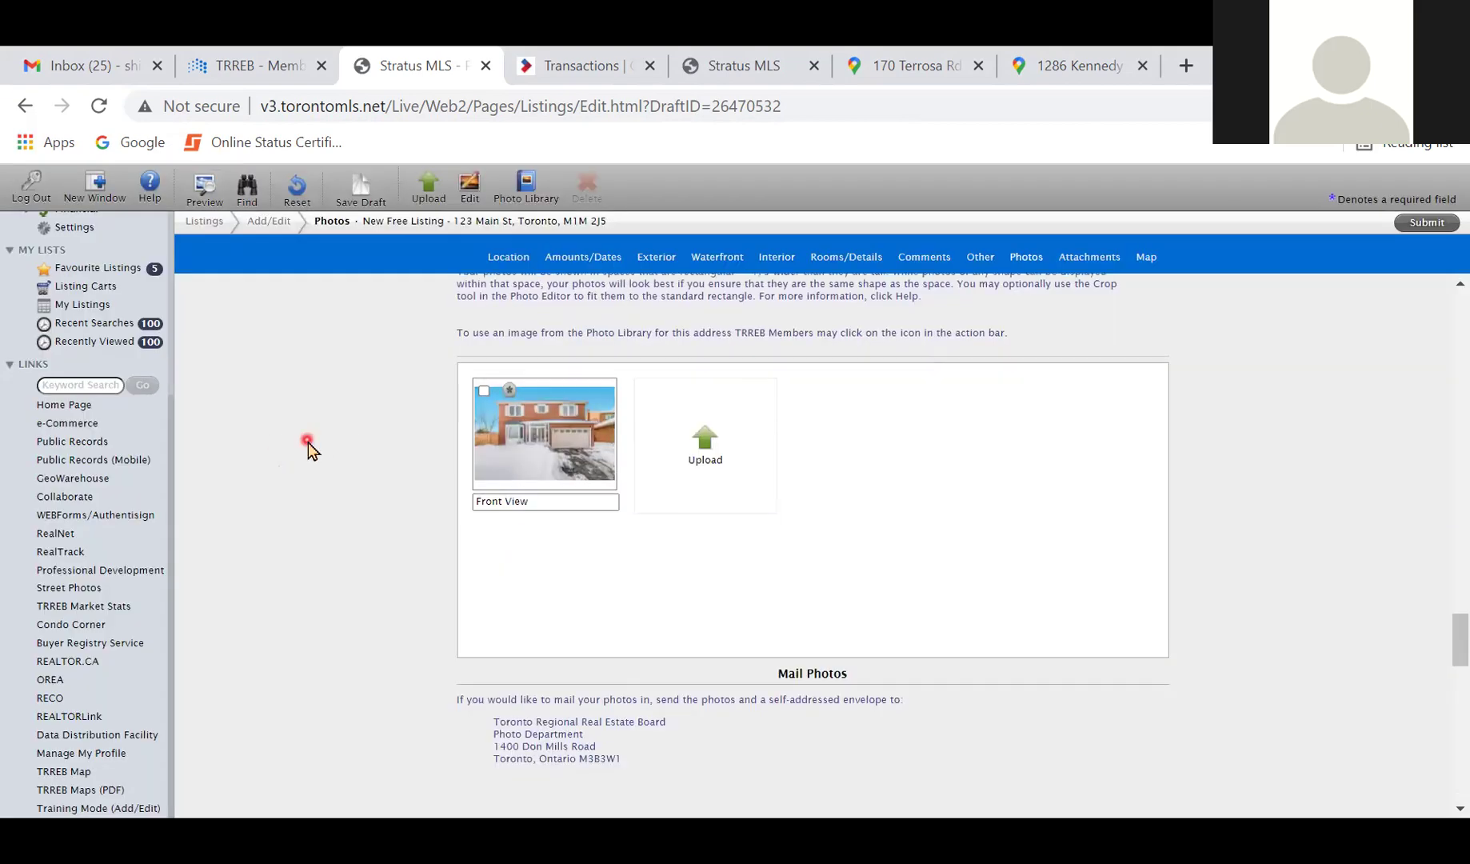
{"action": "scroll", "coordinate": [307, 448], "scroll_direction": "down", "scroll_amount": 2}
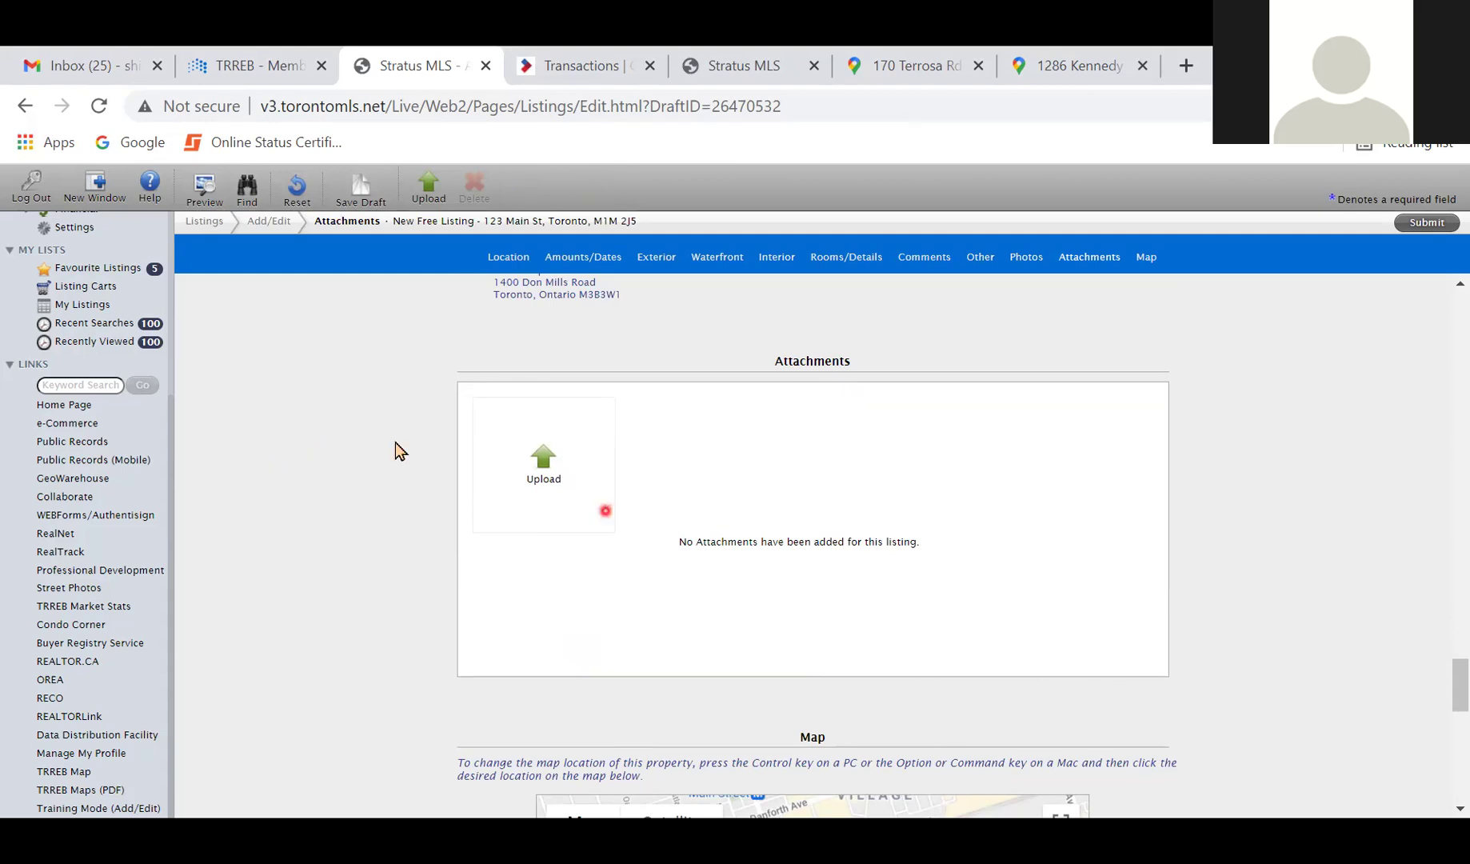
{"action": "scroll", "coordinate": [290, 482], "scroll_direction": "down", "scroll_amount": 4}
{"action": "scroll", "coordinate": [290, 482], "scroll_direction": "down", "scroll_amount": 3}
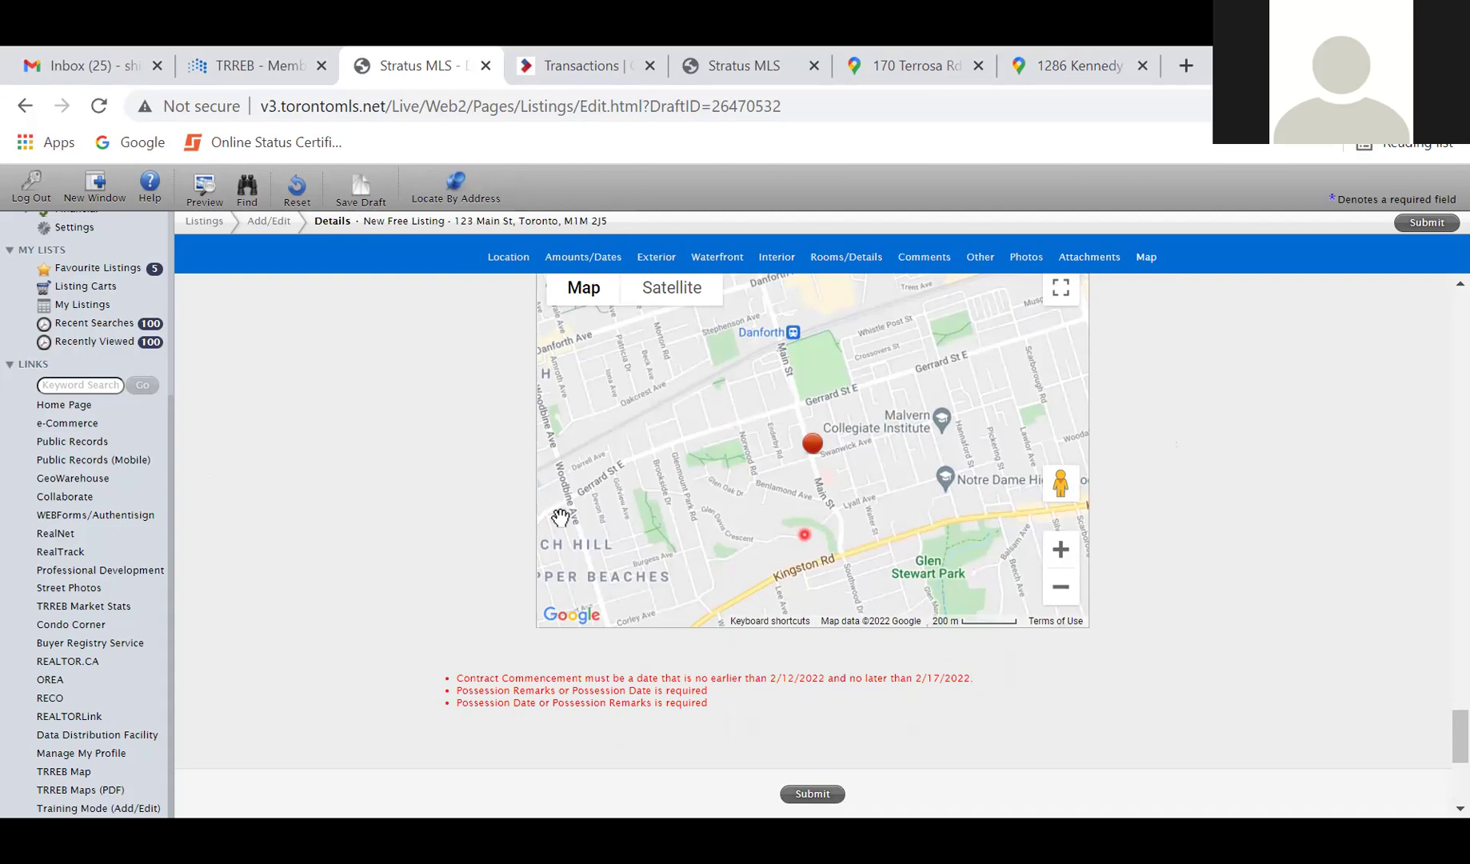
{"action": "scroll", "coordinate": [425, 703], "scroll_direction": "down", "scroll_amount": 2}
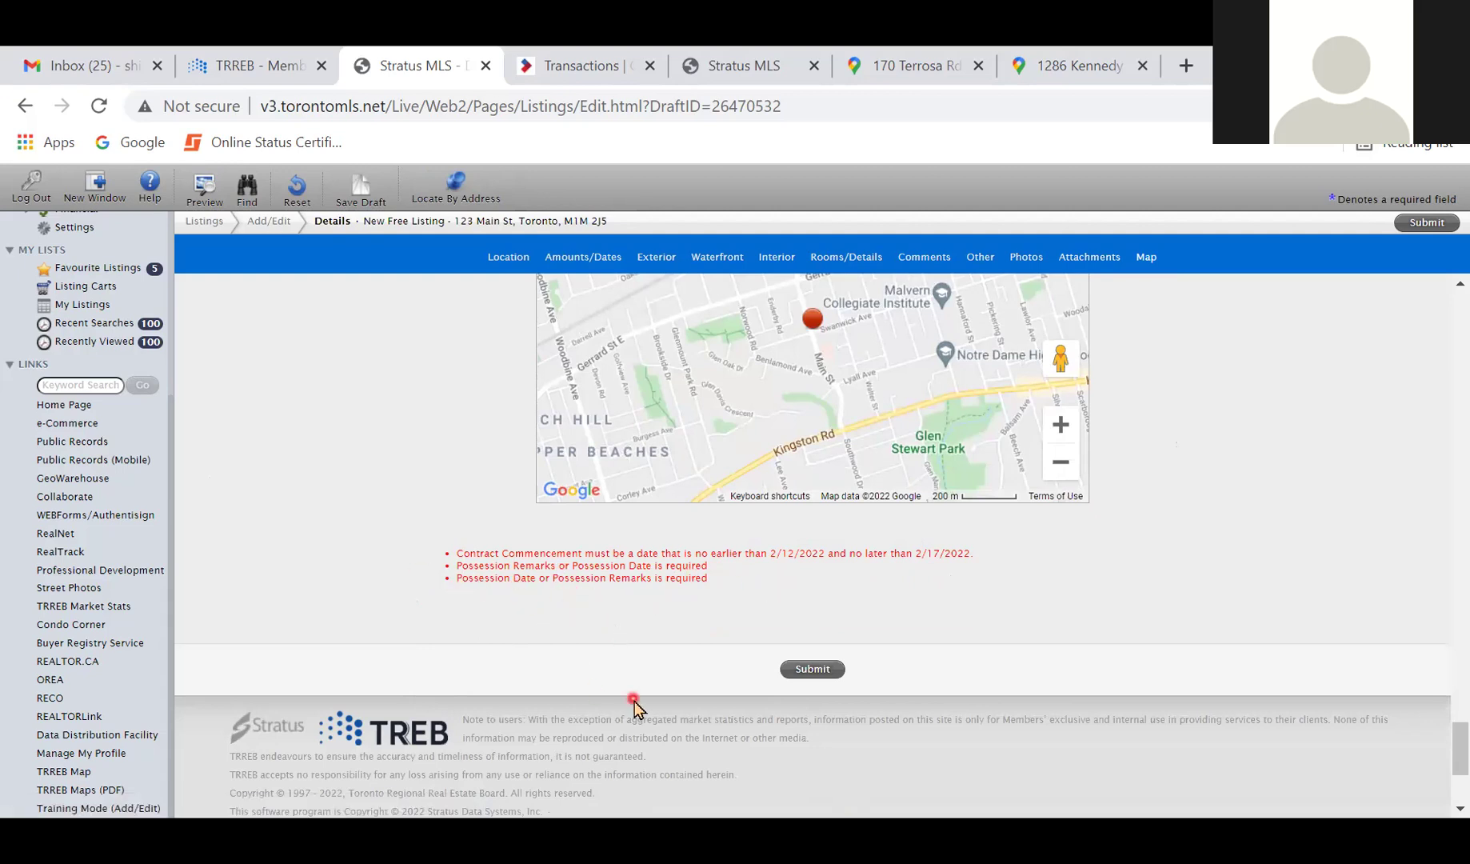
{"action": "scroll", "coordinate": [508, 593], "scroll_direction": "up", "scroll_amount": 1}
{"action": "scroll", "coordinate": [225, 637], "scroll_direction": "up", "scroll_amount": 15}
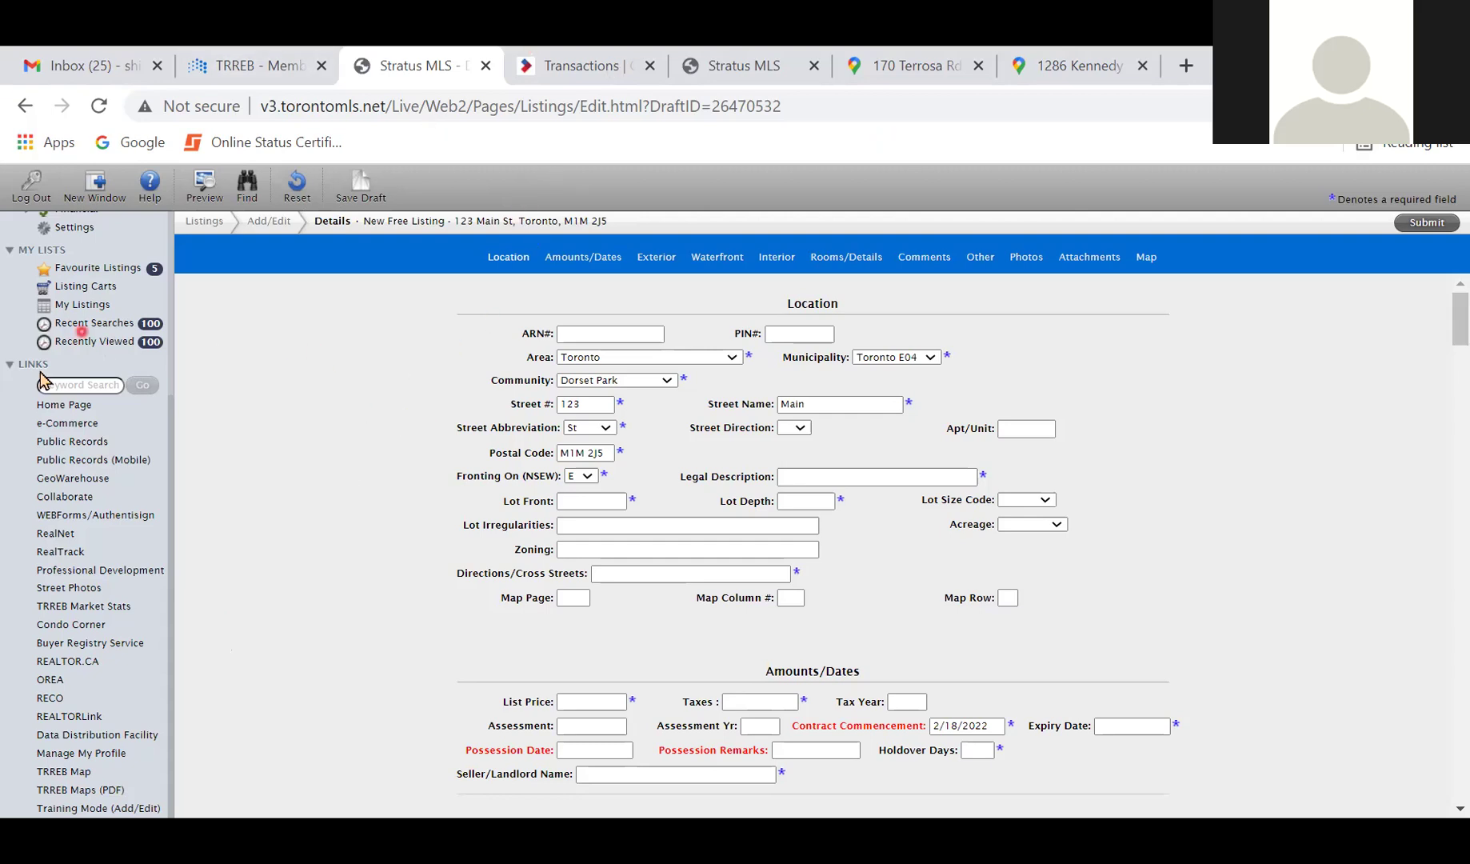
- Go through the TRREB home page to WEBForms and open the Toronto form 292 (MLS Data Information Form, condo lease) in the Doris Avenue transaction
{"action": "scroll", "coordinate": [90, 360], "scroll_direction": "up", "scroll_amount": 3}
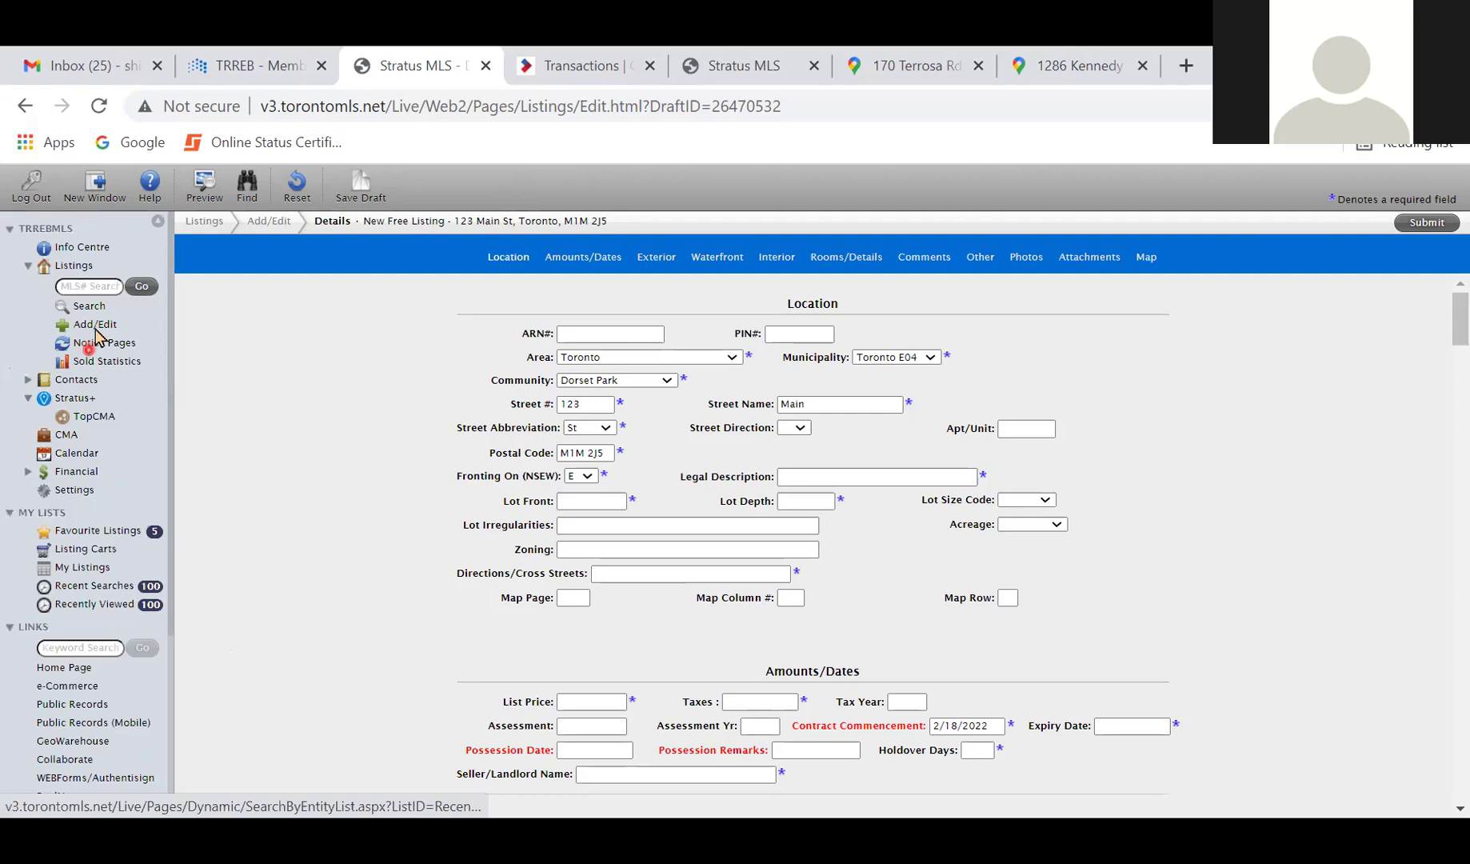
{"action": "left_click", "coordinate": [78, 667]}
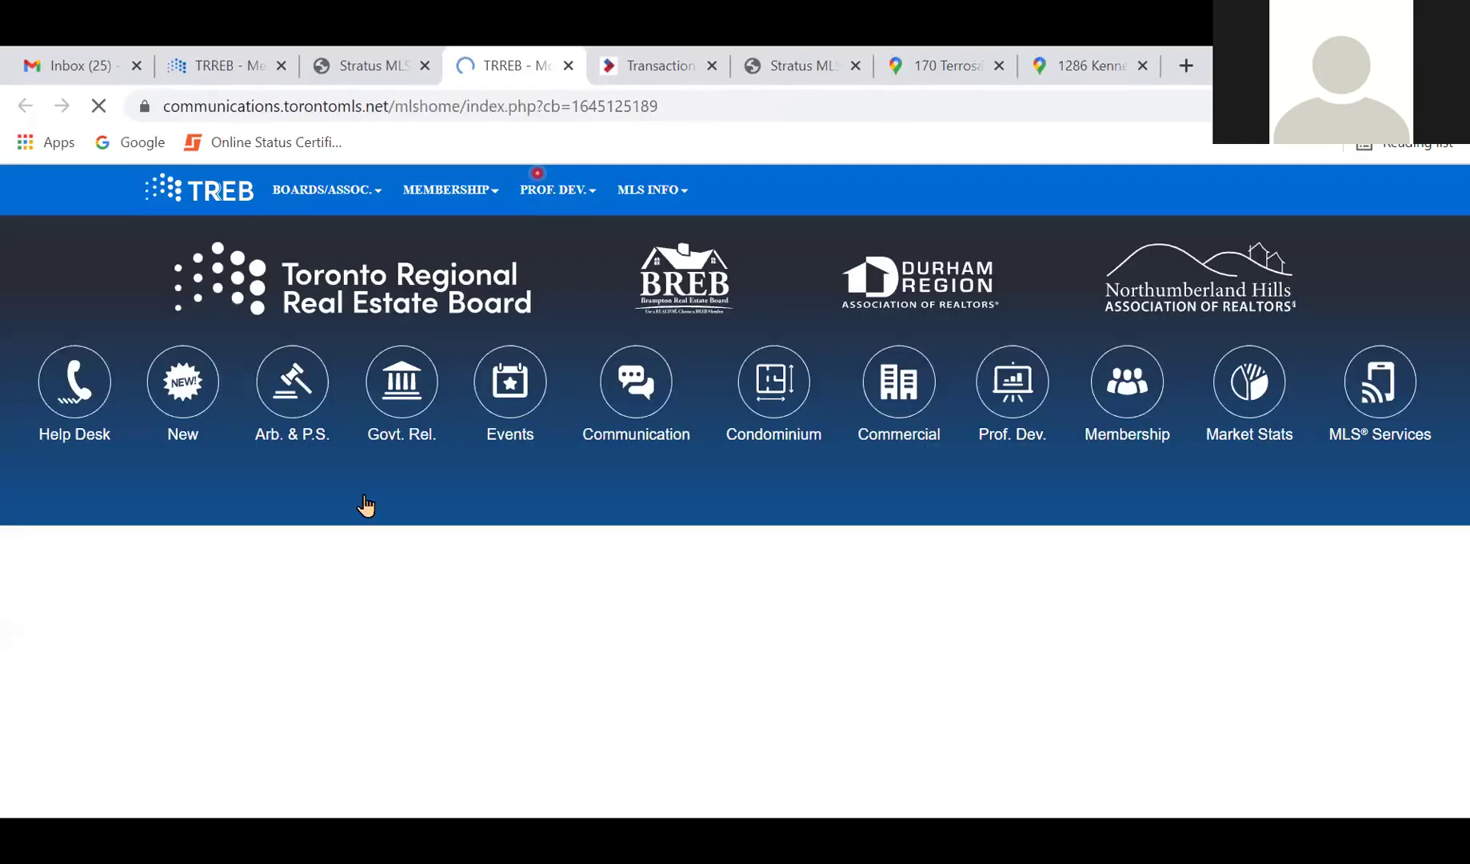
{"action": "left_click", "coordinate": [267, 552]}
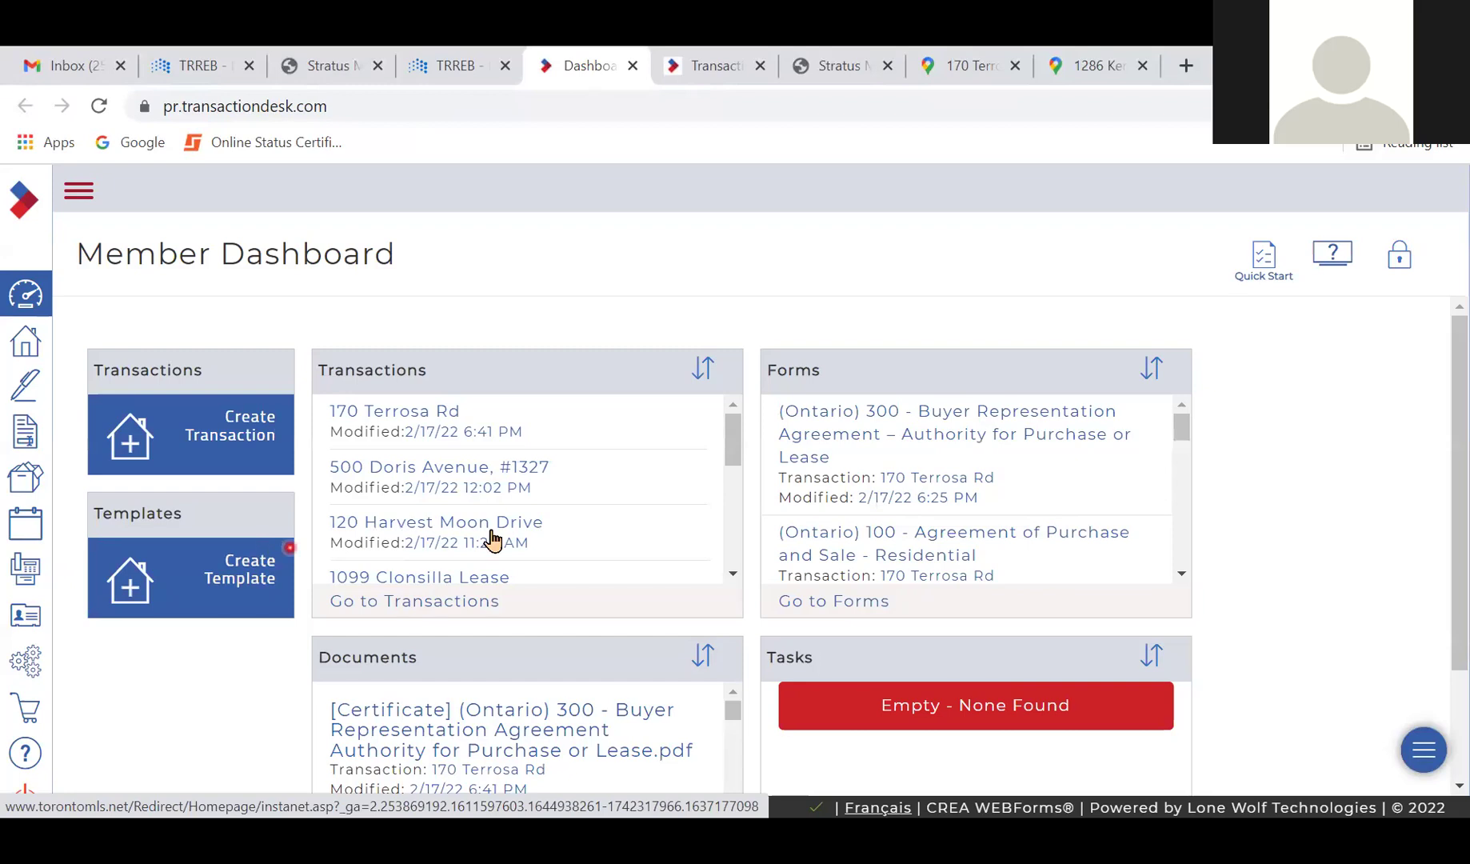
{"action": "left_click", "coordinate": [453, 469]}
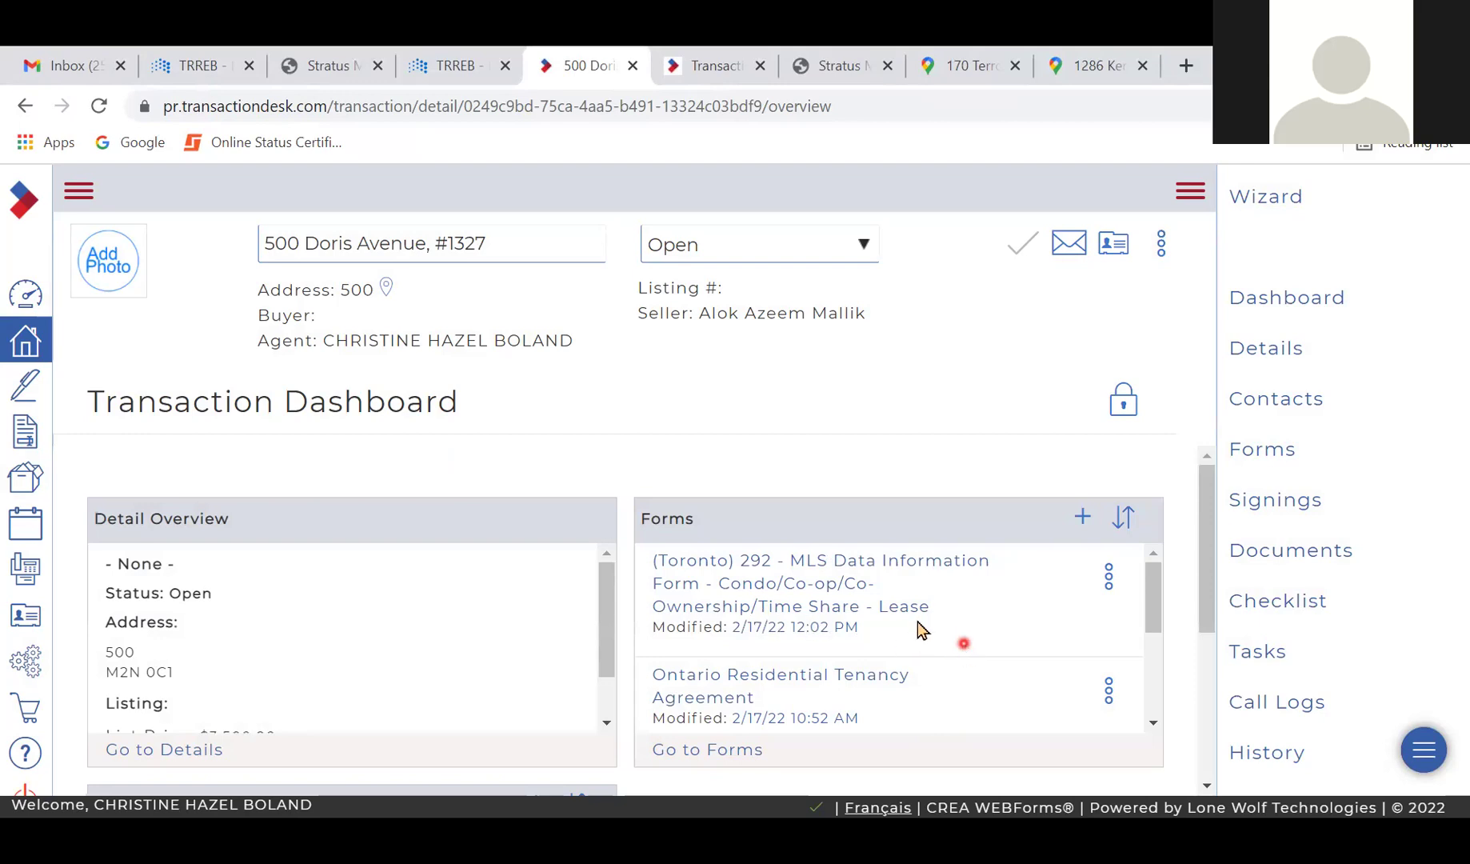
{"action": "left_click", "coordinate": [867, 581]}
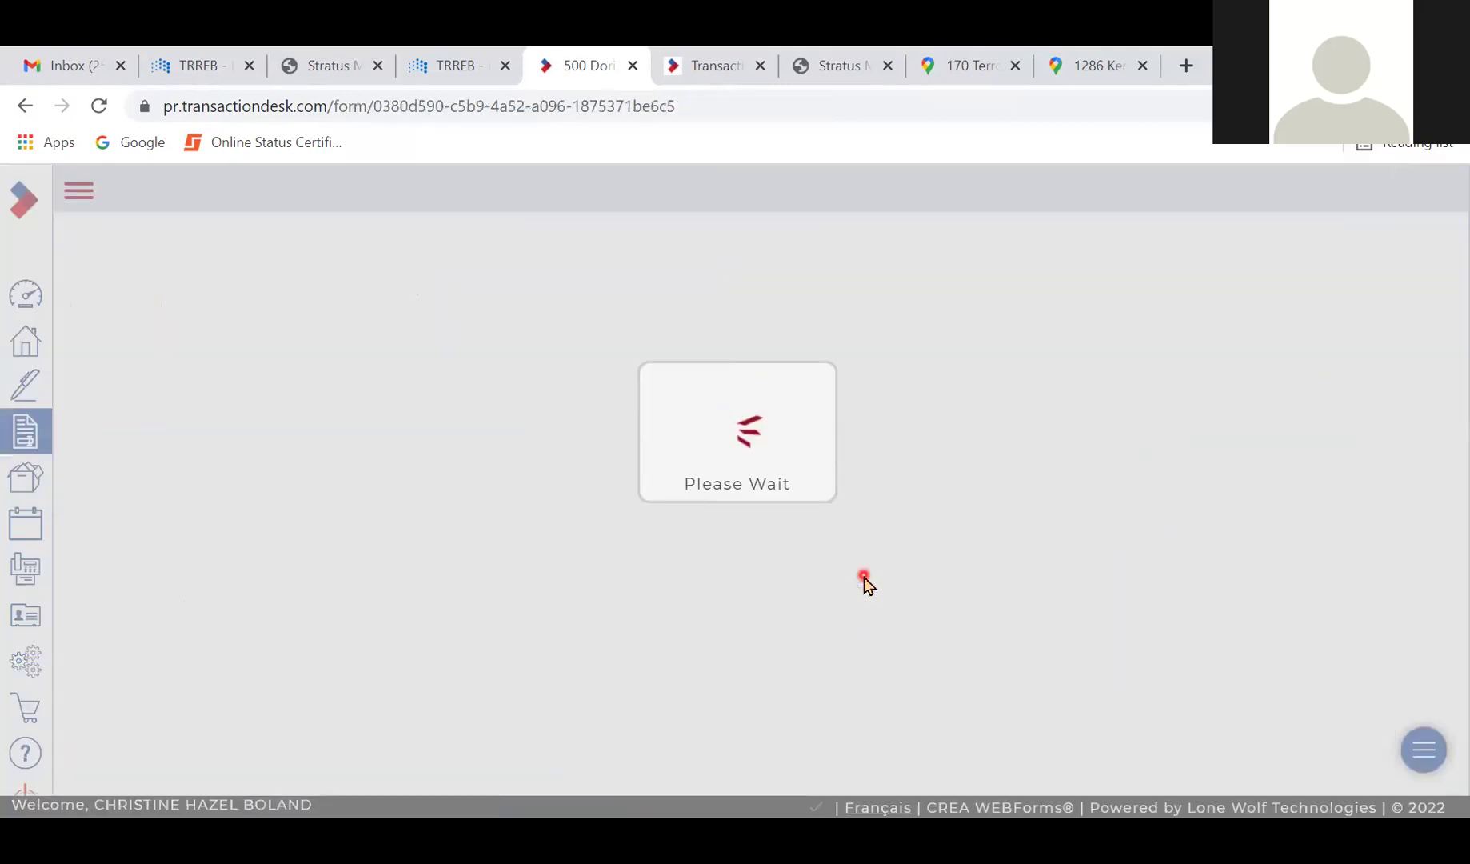